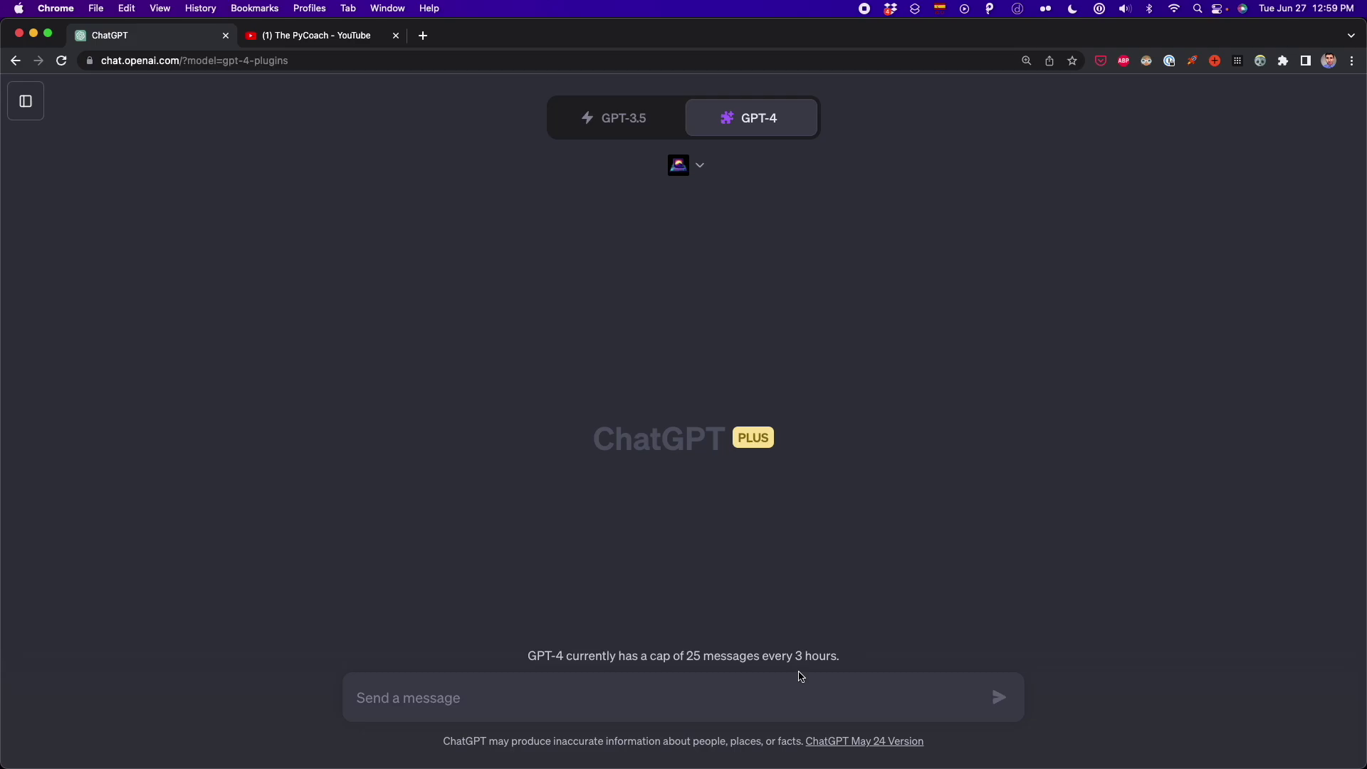
left_click(700, 165)
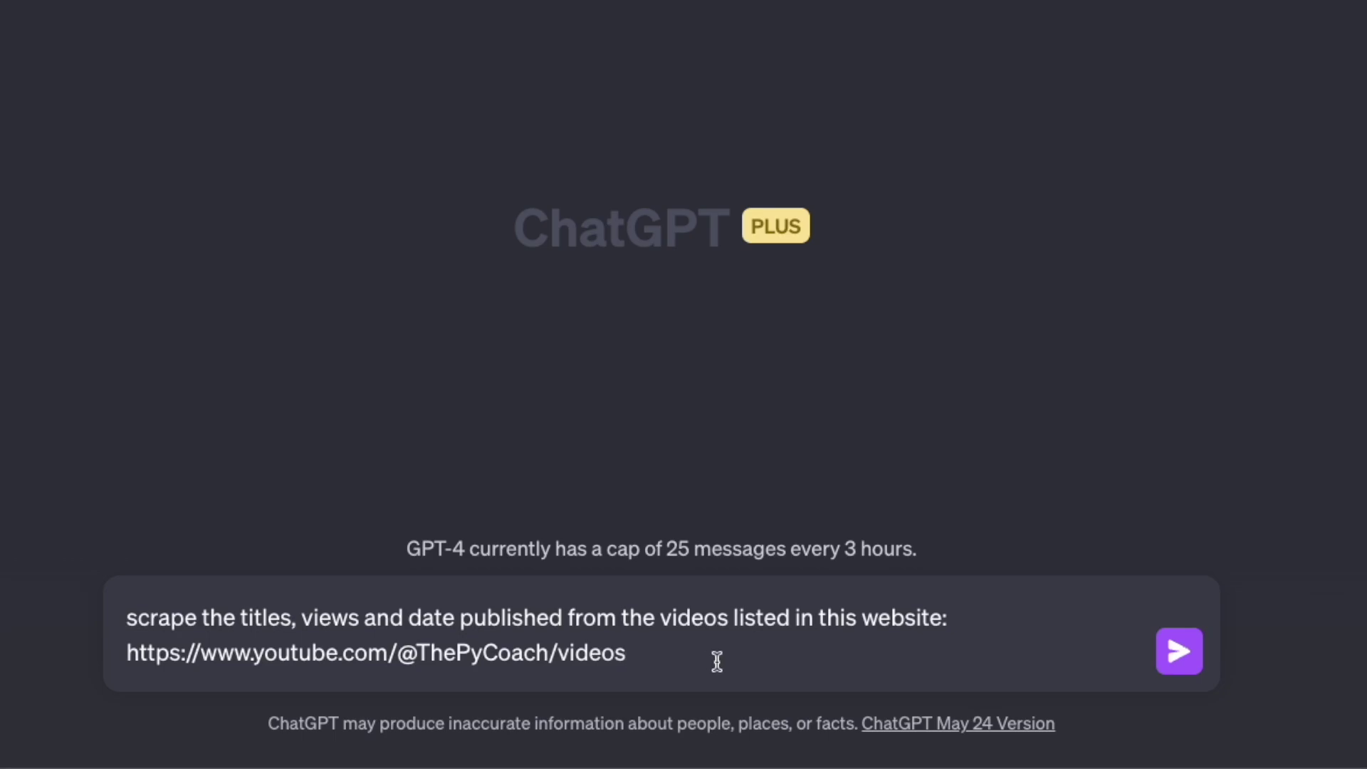
left_click(673, 645)
left_click_drag(672, 646, 104, 659)
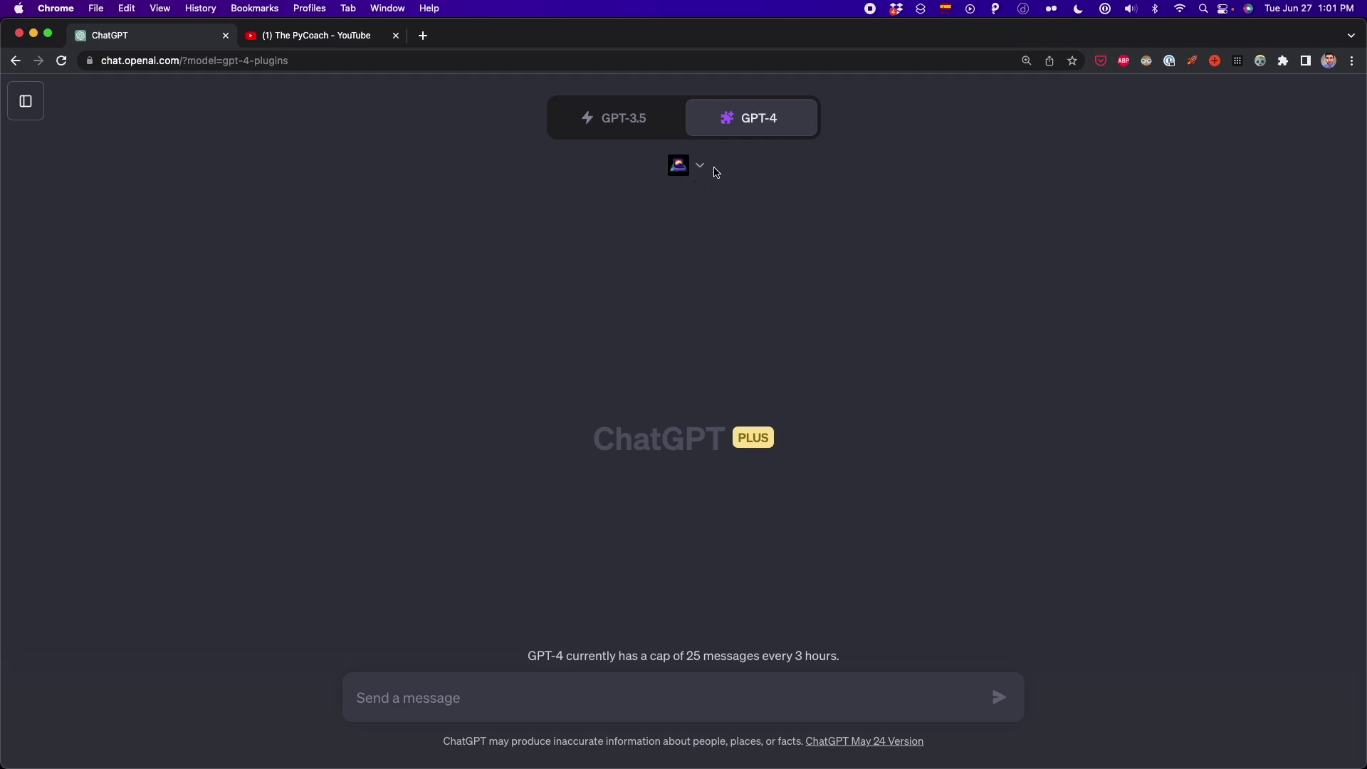
Choose the Plugins mode for GPT-4 and open the plugin store
mouse_move(759, 133)
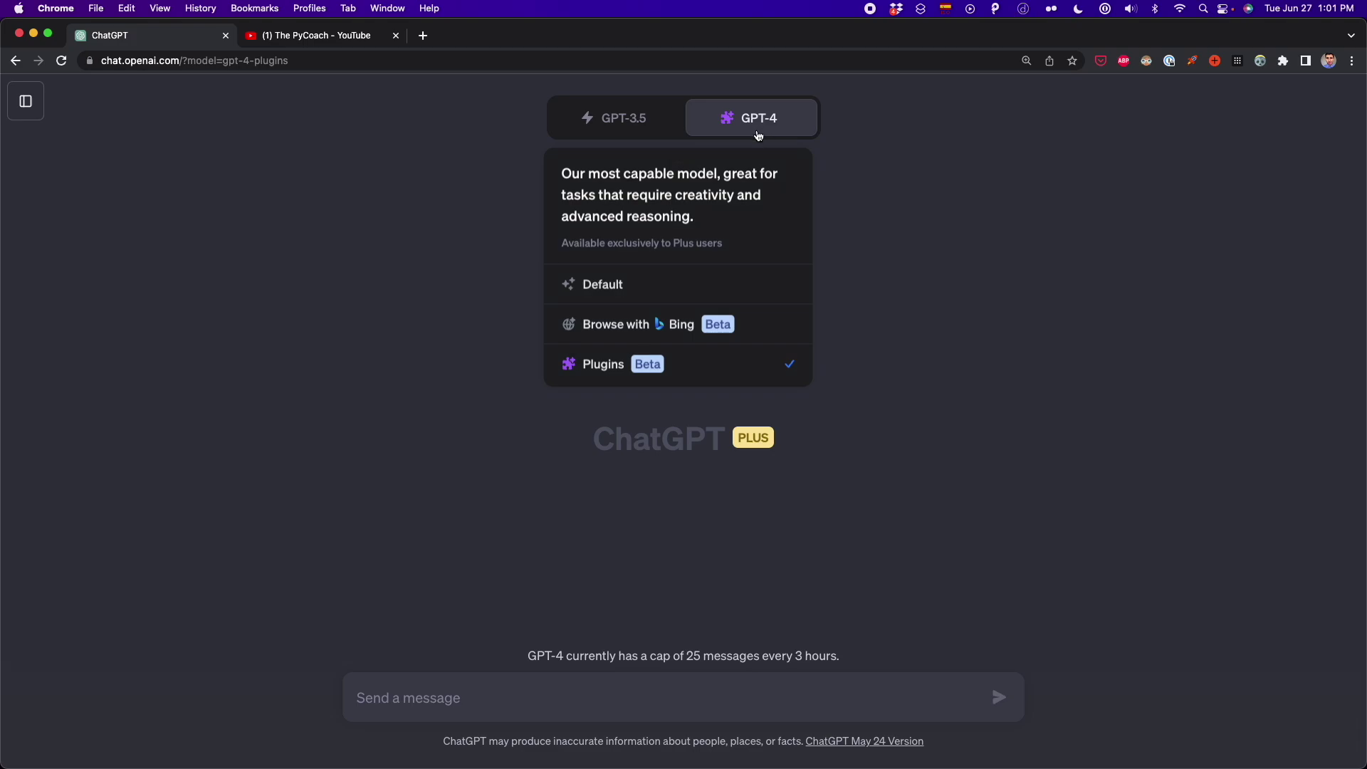
left_click(680, 374)
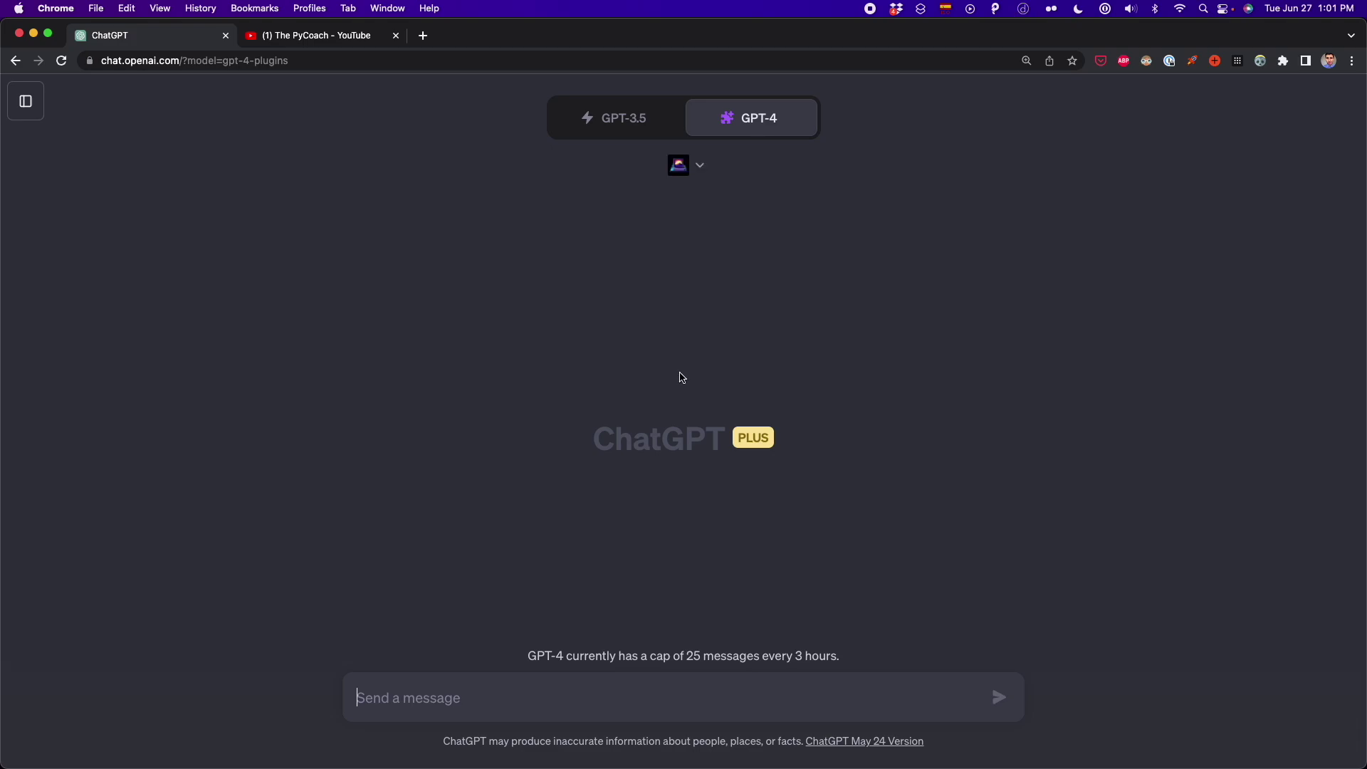
left_click(695, 171)
left_click(719, 312)
scroll(718, 312, "down", 5)
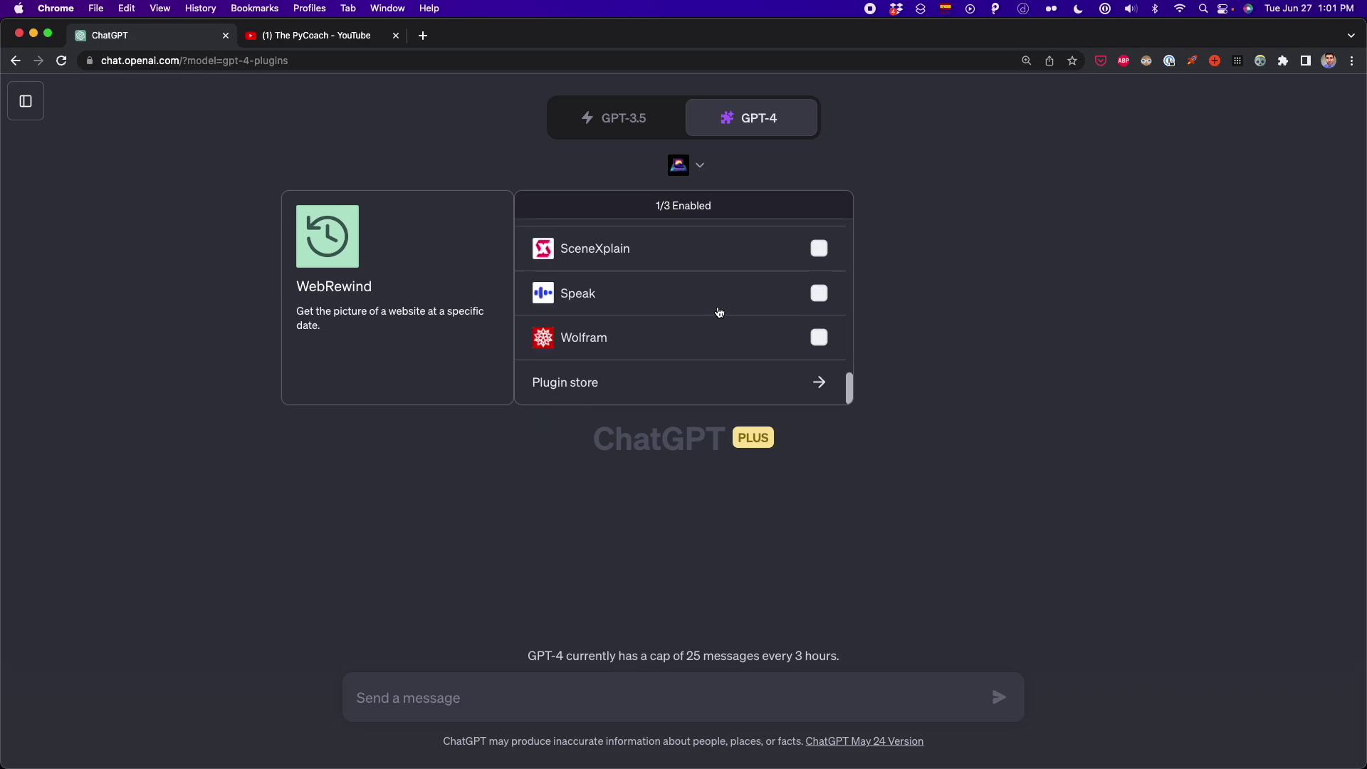
left_click(658, 394)
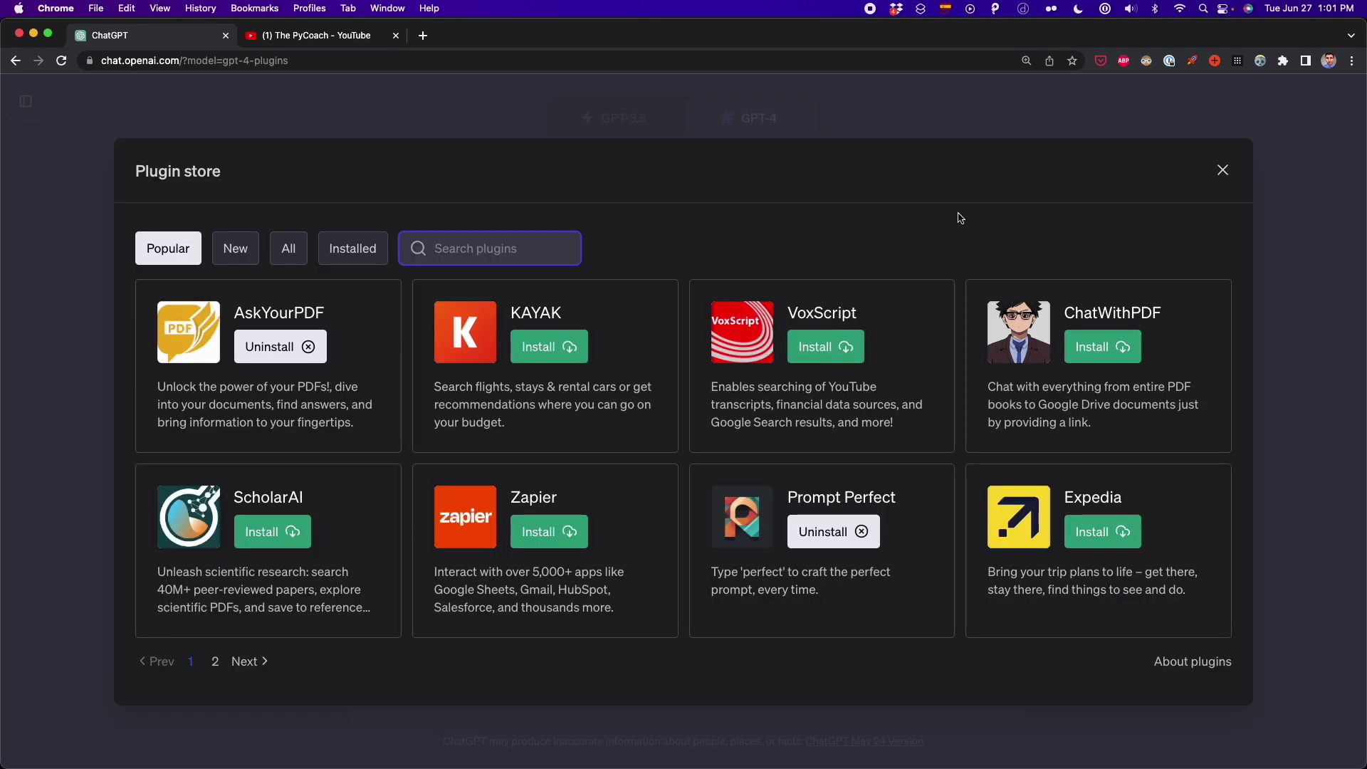
Search the plugin store for "scraper", then close it and check the Scraper entry in the list of installed plugins
type("scraper")
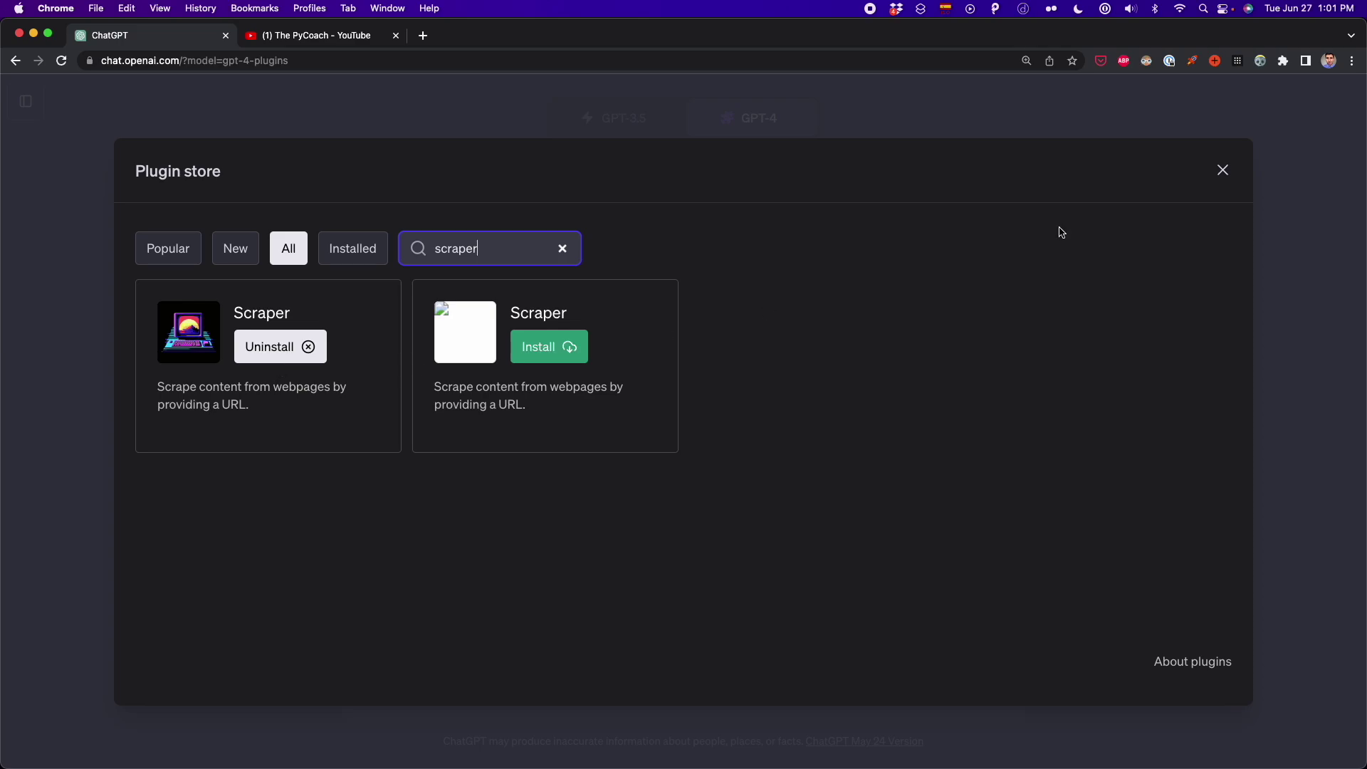
left_click(1222, 171)
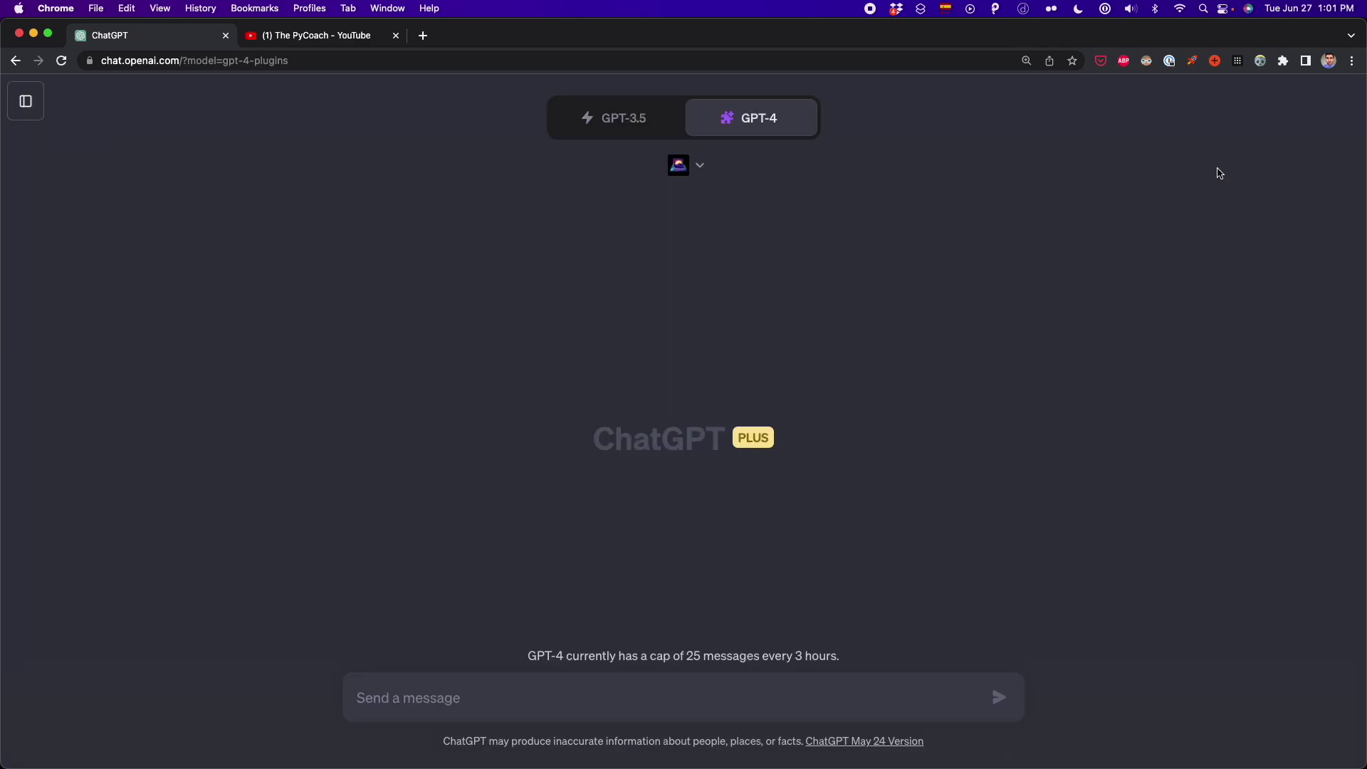
left_click(701, 167)
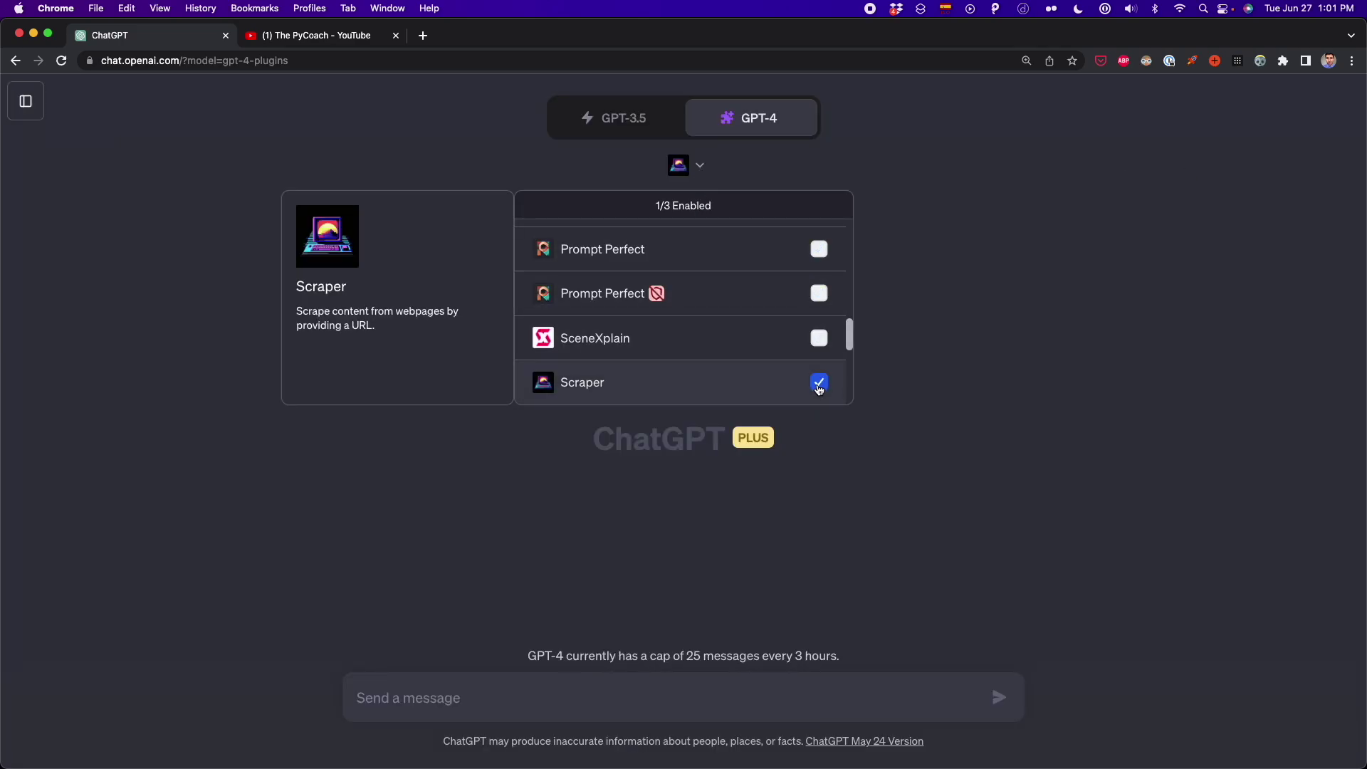
left_click(660, 694)
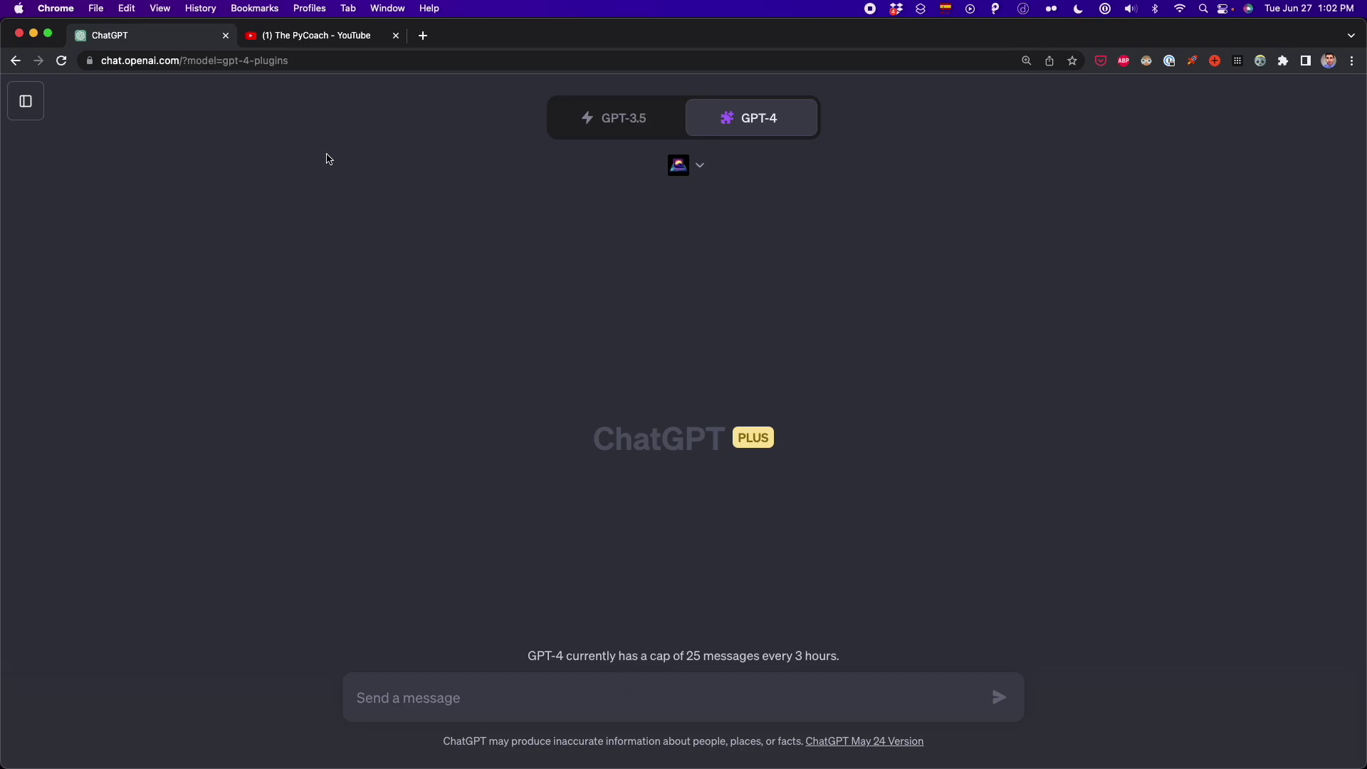
Switch to YouTube, look over The PyCoach channel's videos page and copy its address
left_click(338, 43)
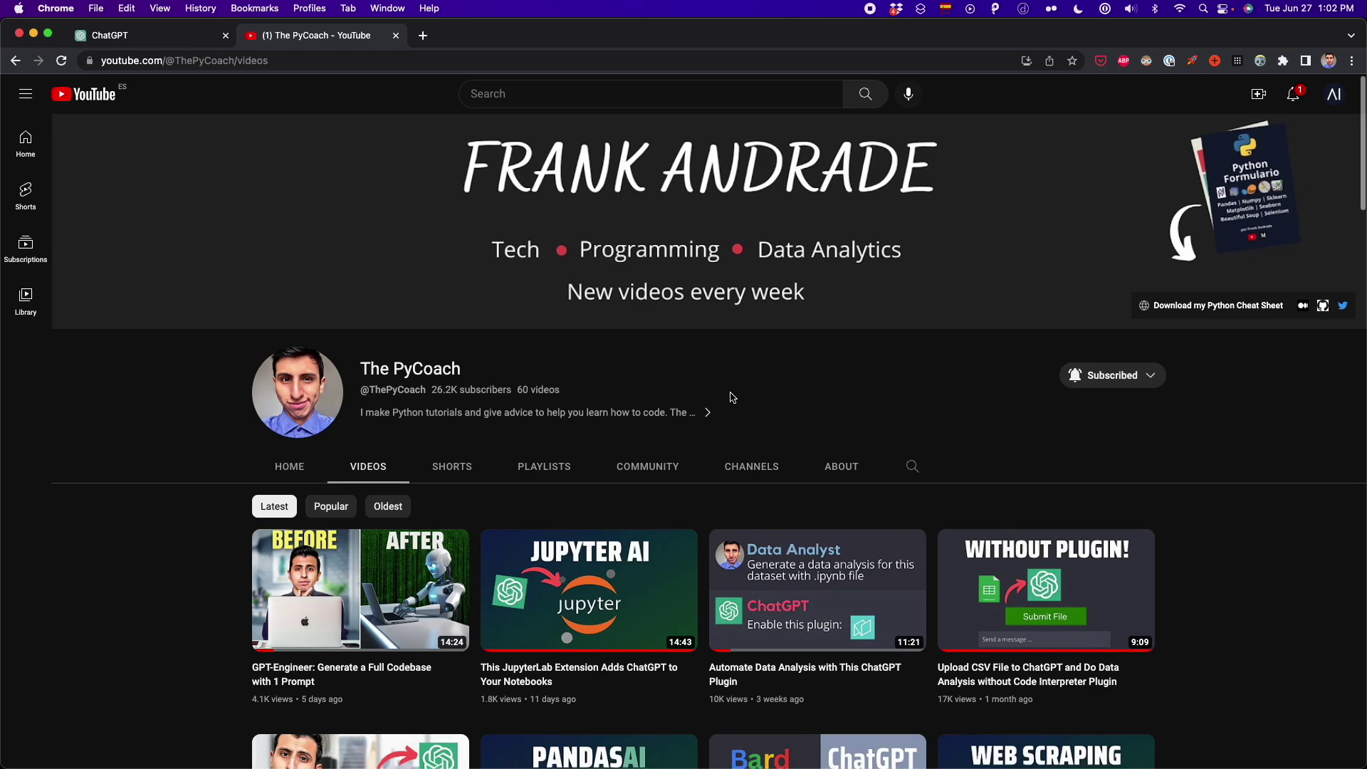
scroll(733, 396, "down", 3)
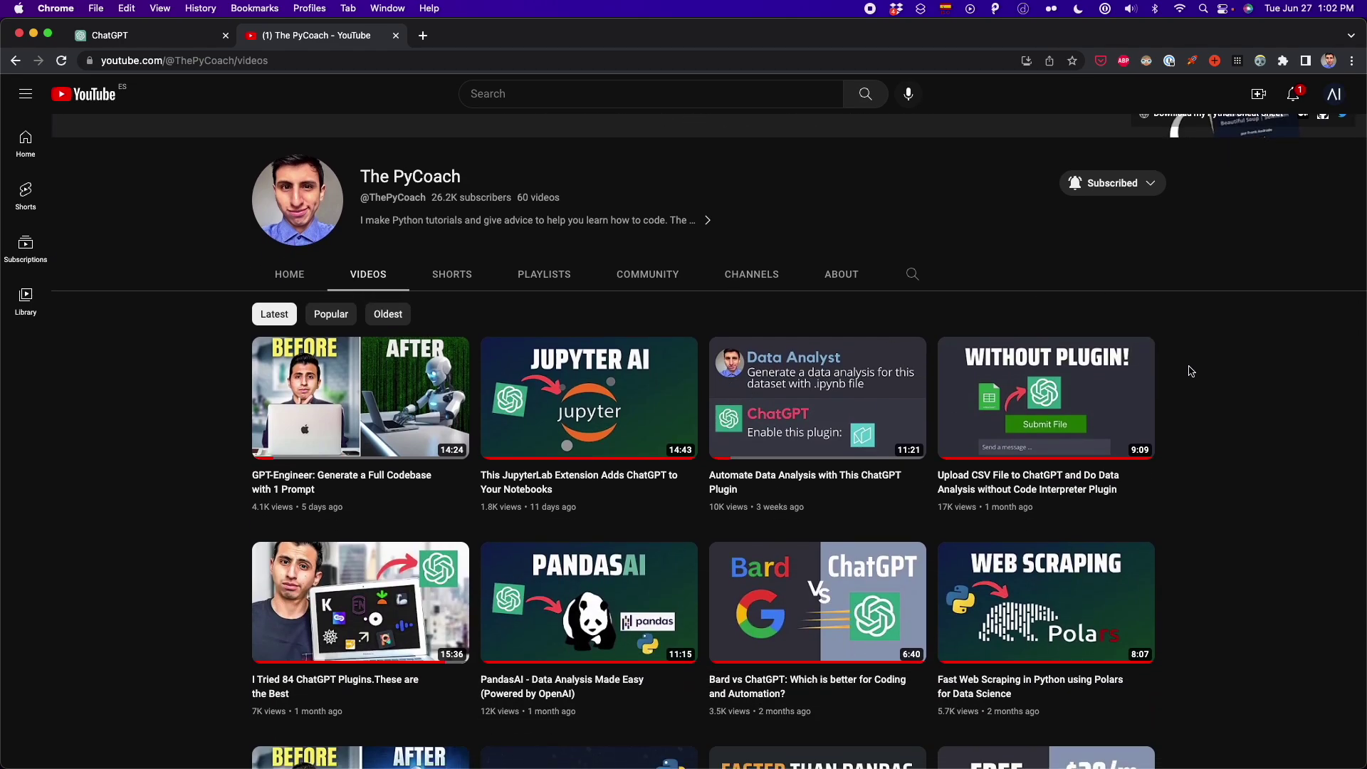
scroll(1185, 368, "down", 1)
scroll(1191, 371, "up", 1)
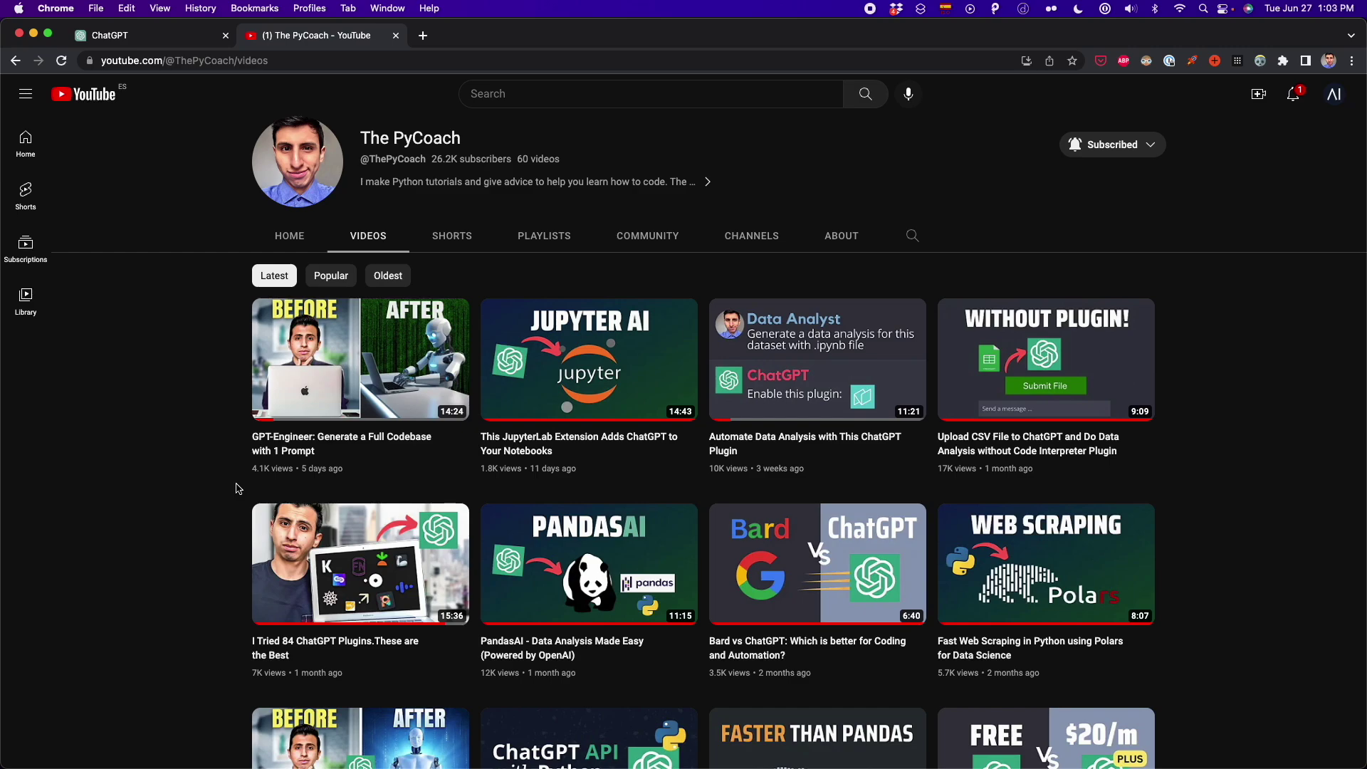
left_click(313, 62)
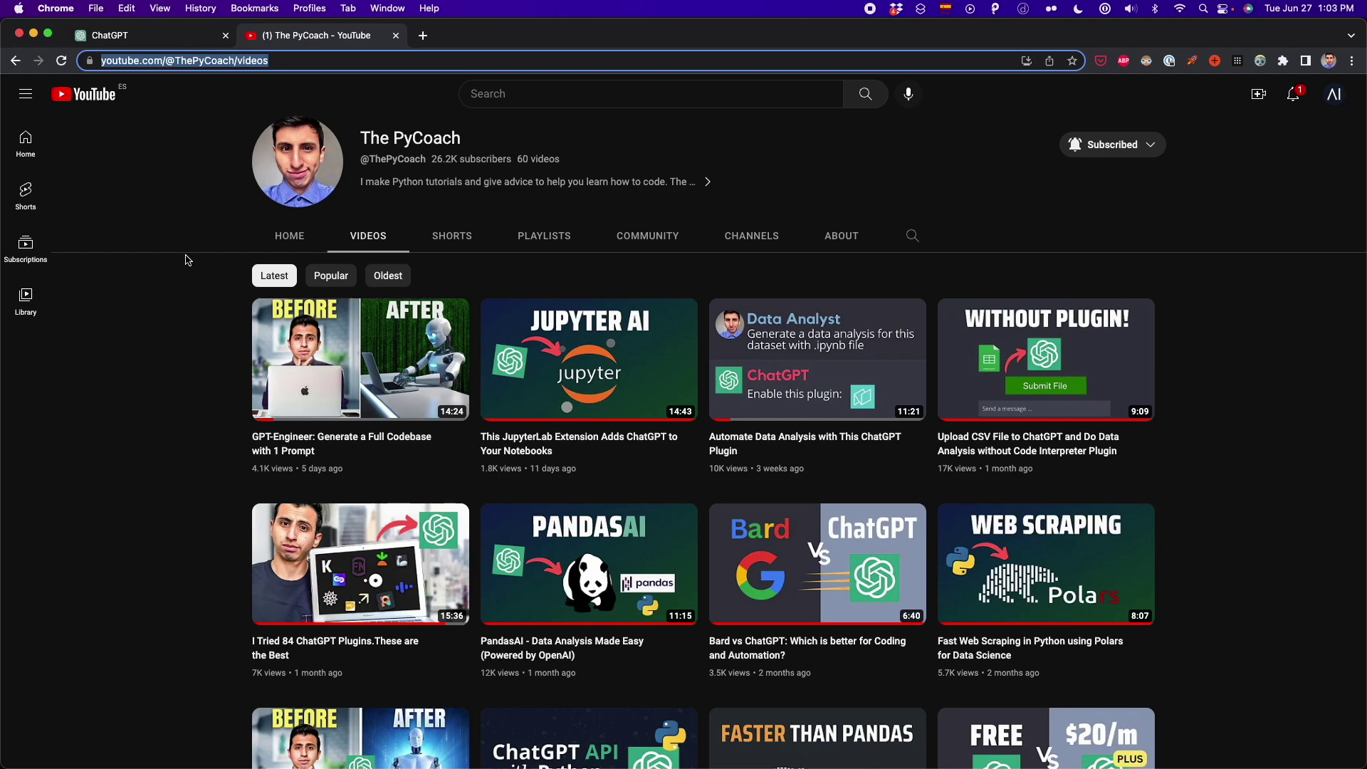
left_click(138, 35)
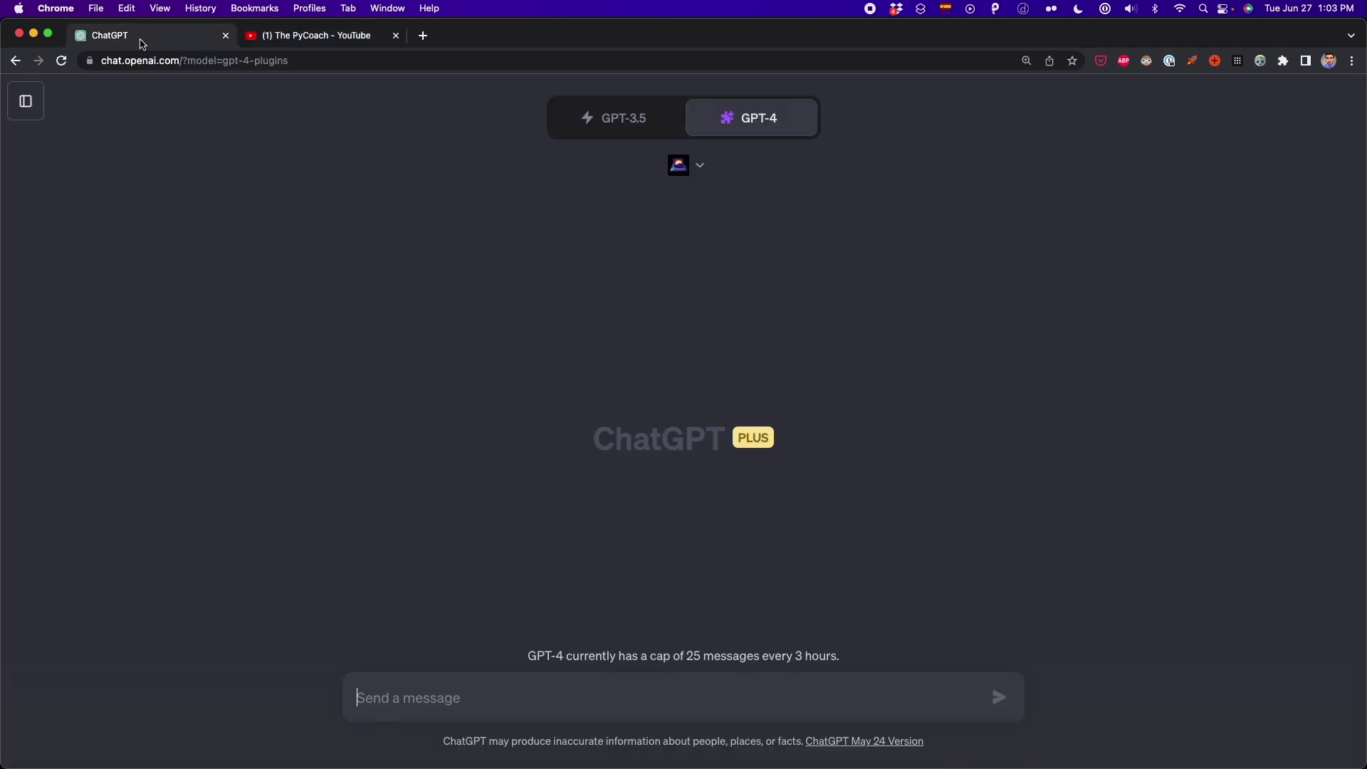
left_click(701, 175)
left_click(922, 258)
type("scrape the titles, views and date published from the videos listed in this website: https://www.youtube.com/@ThePyCoach/videos")
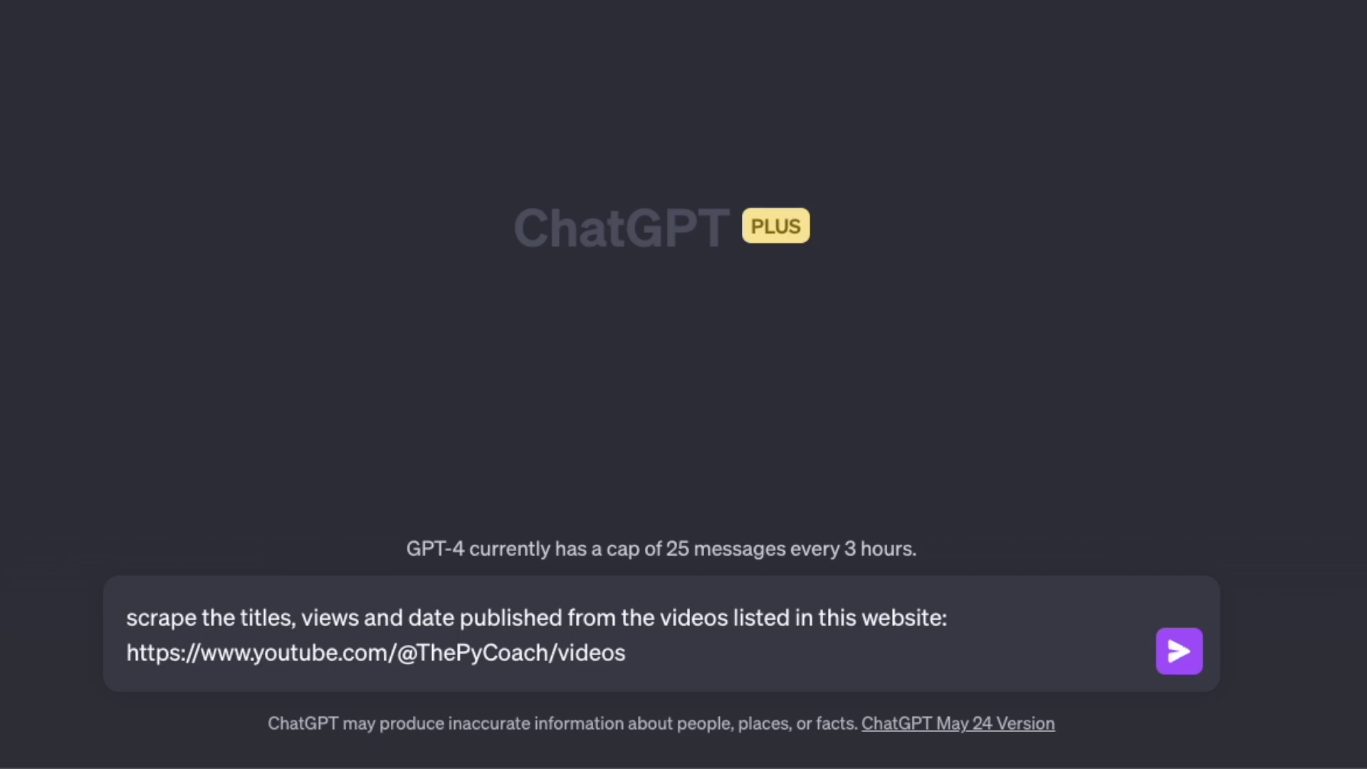
left_click(672, 646)
left_click_drag(672, 645, 104, 658)
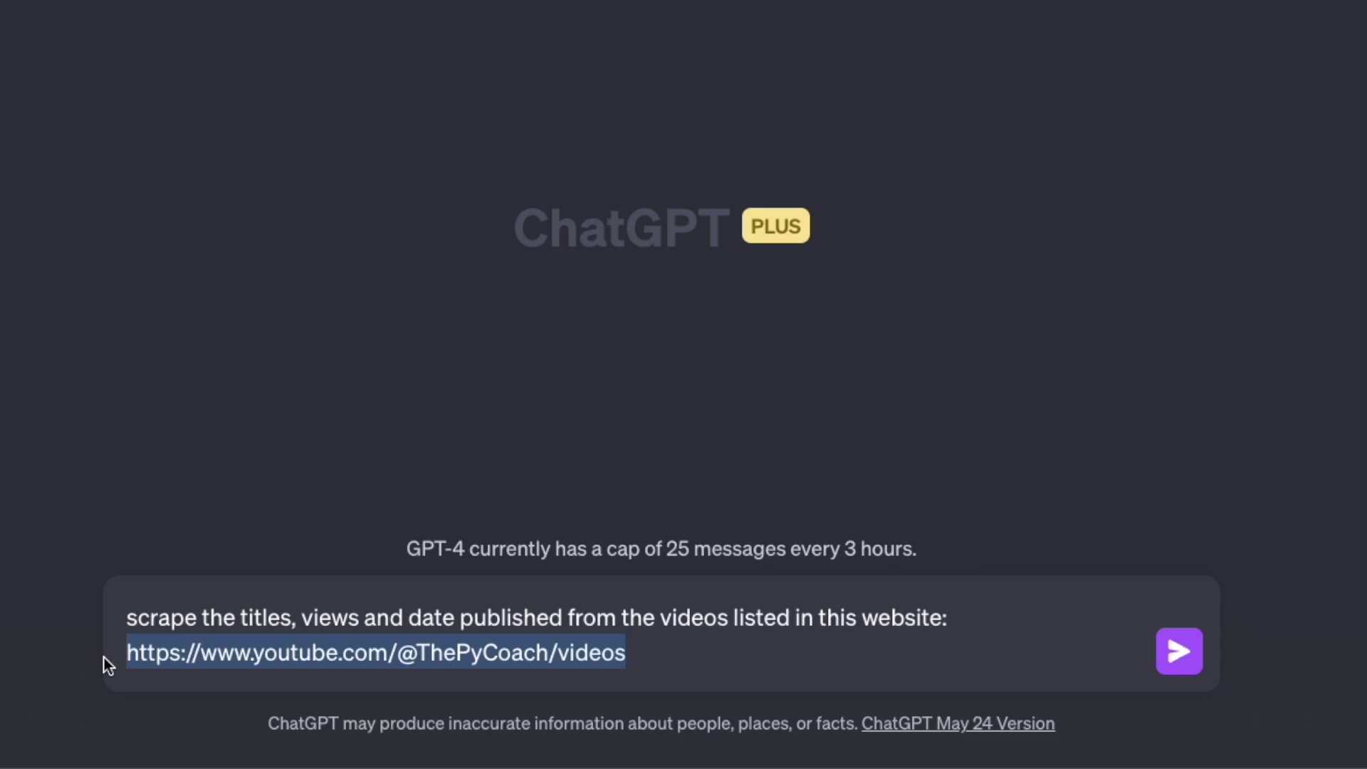
left_click(695, 656)
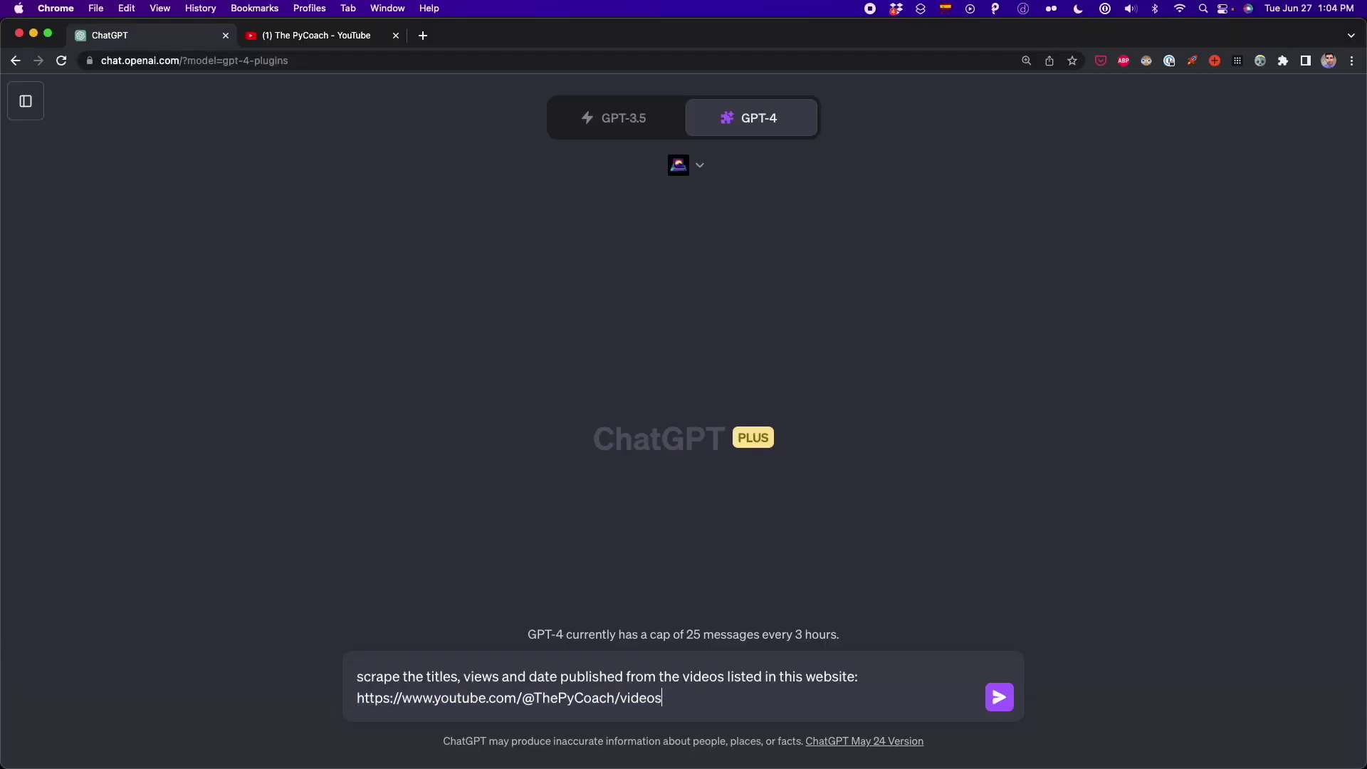
key("Return")
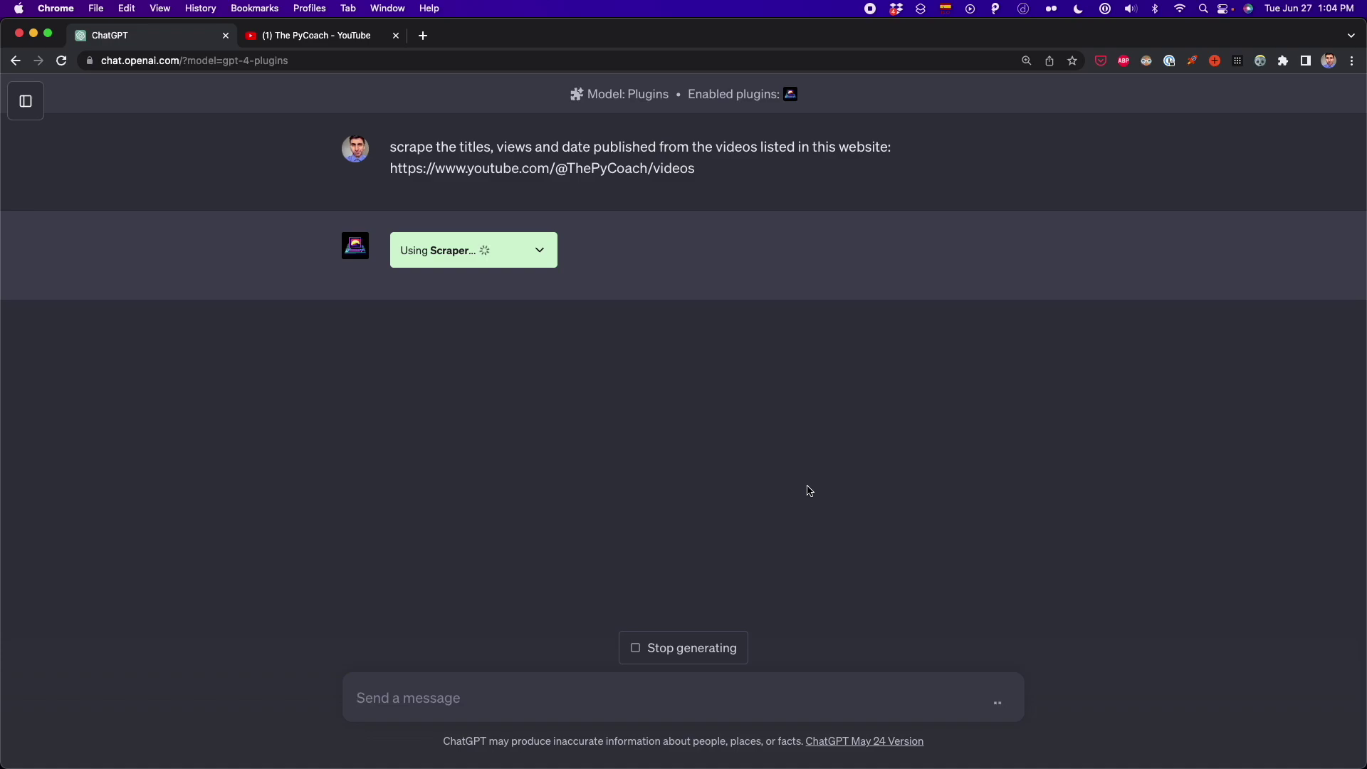
Compare the scraped titles, views and dates in ChatGPT's response with the videos listed on the YouTube channel page
left_click(297, 36)
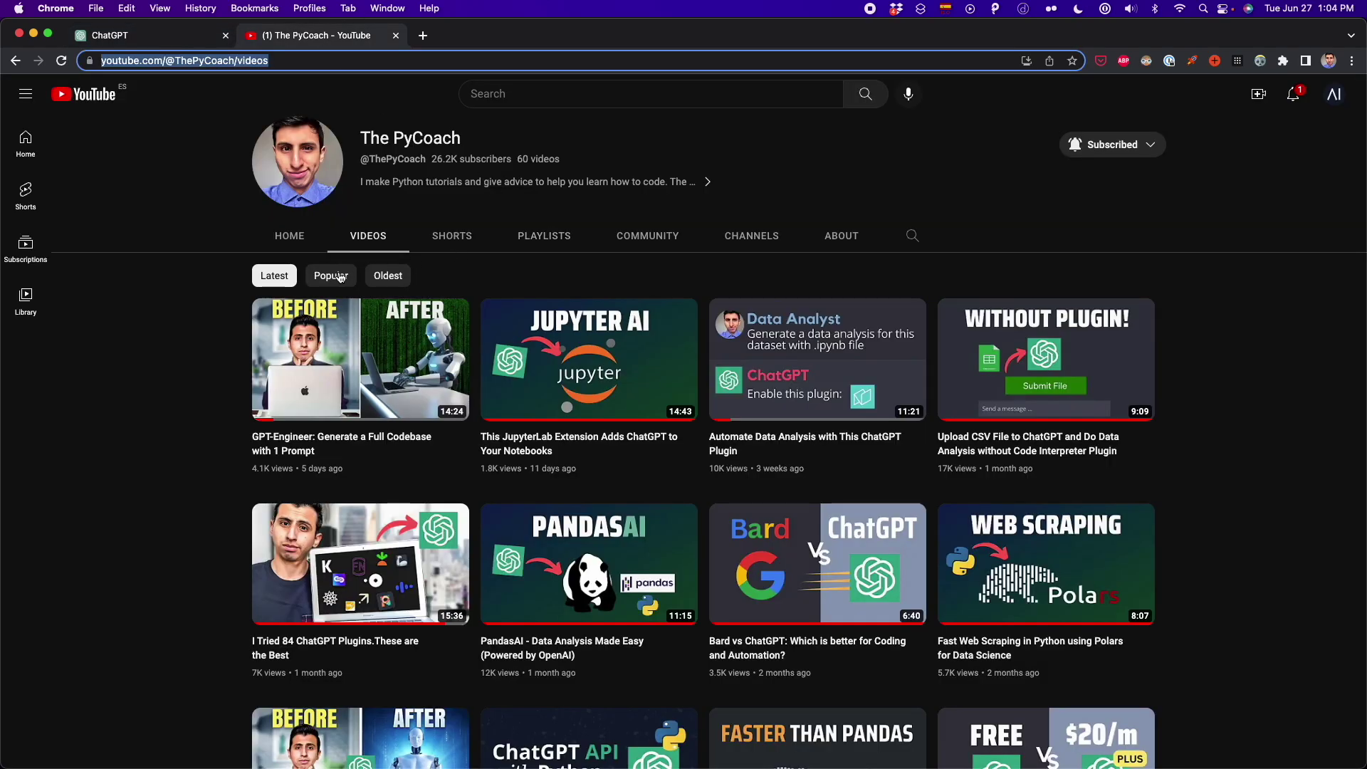
scroll(181, 449, "down", 2)
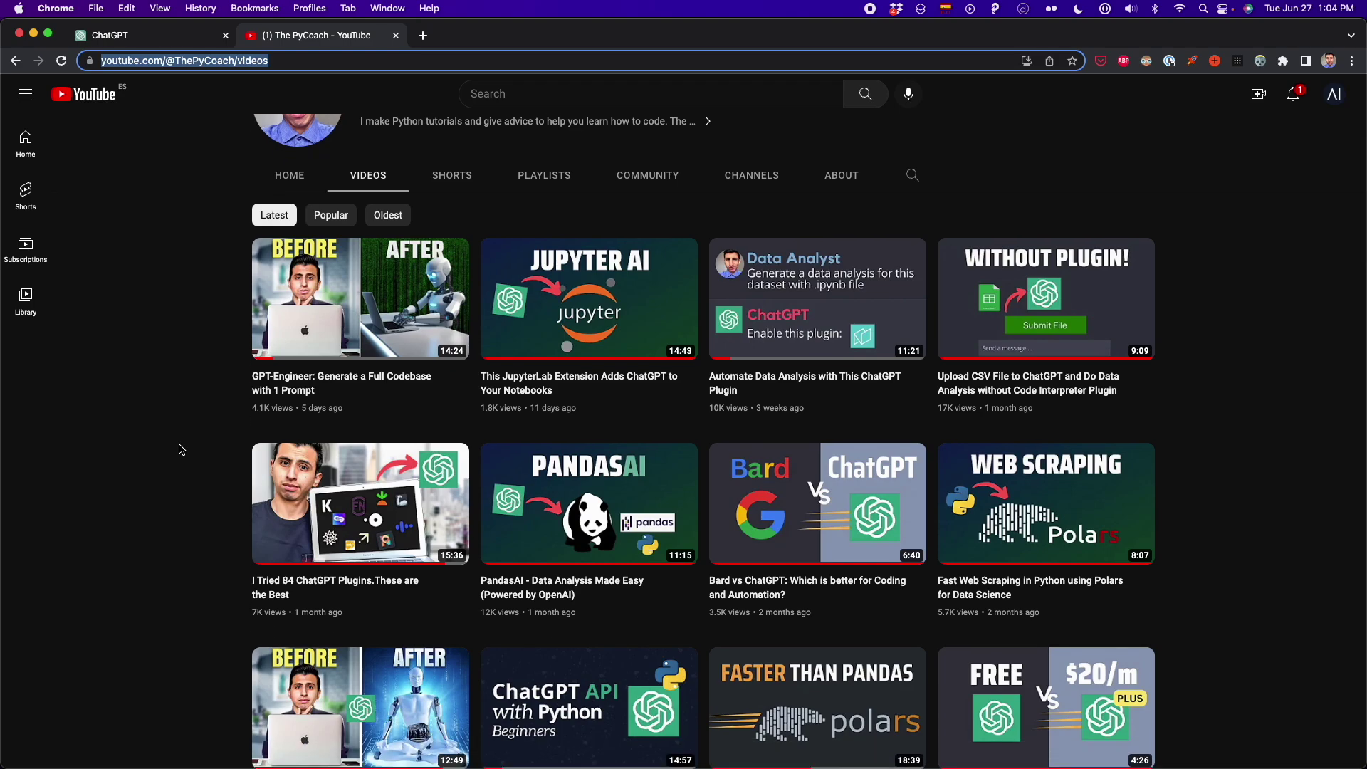
scroll(181, 449, "down", 2)
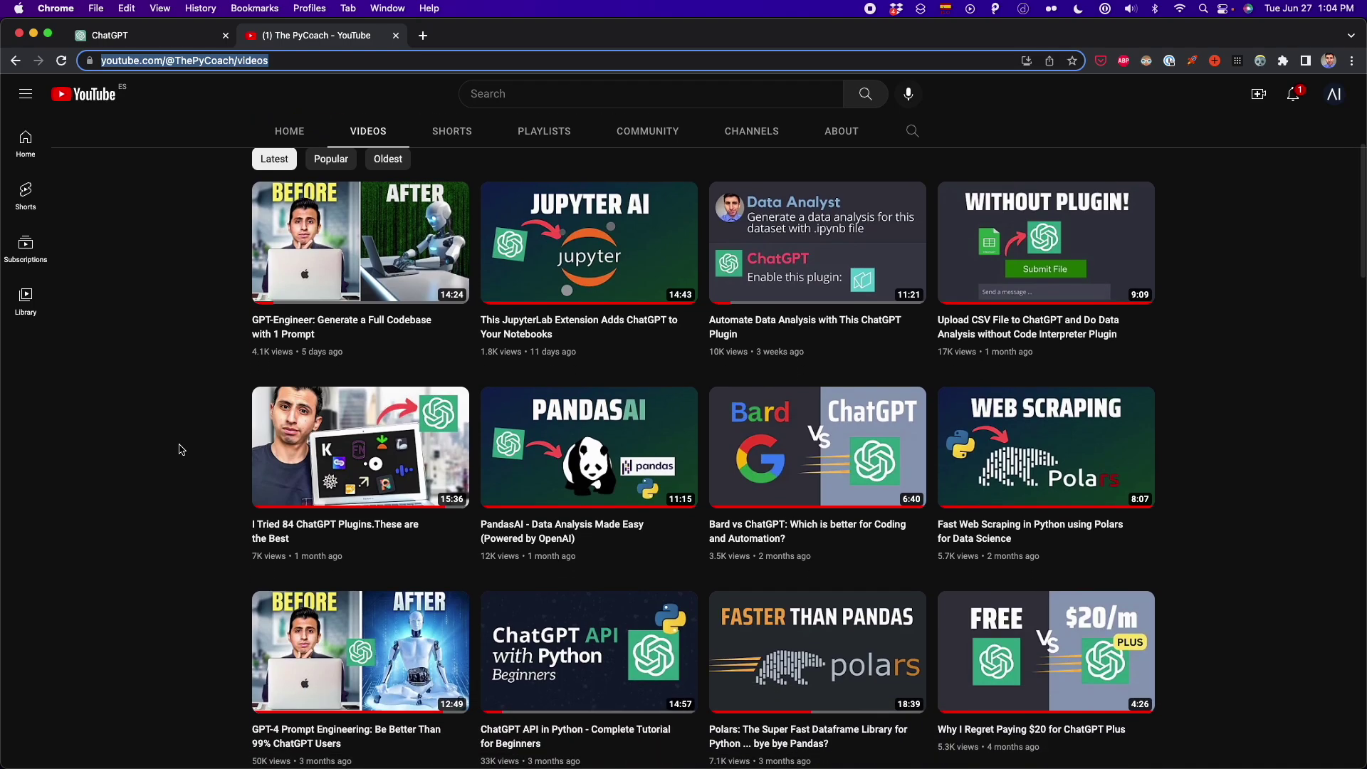
left_click(184, 36)
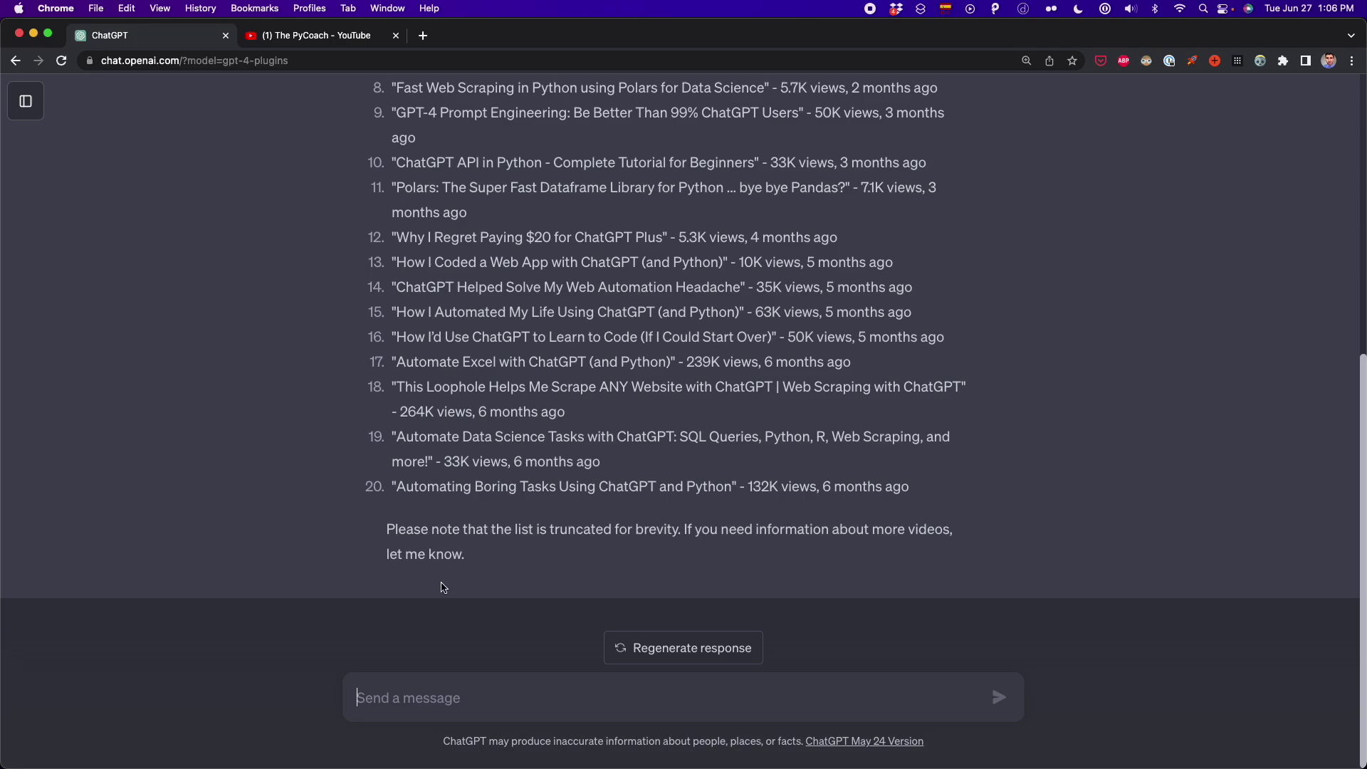
scroll(625, 550, "up", 6)
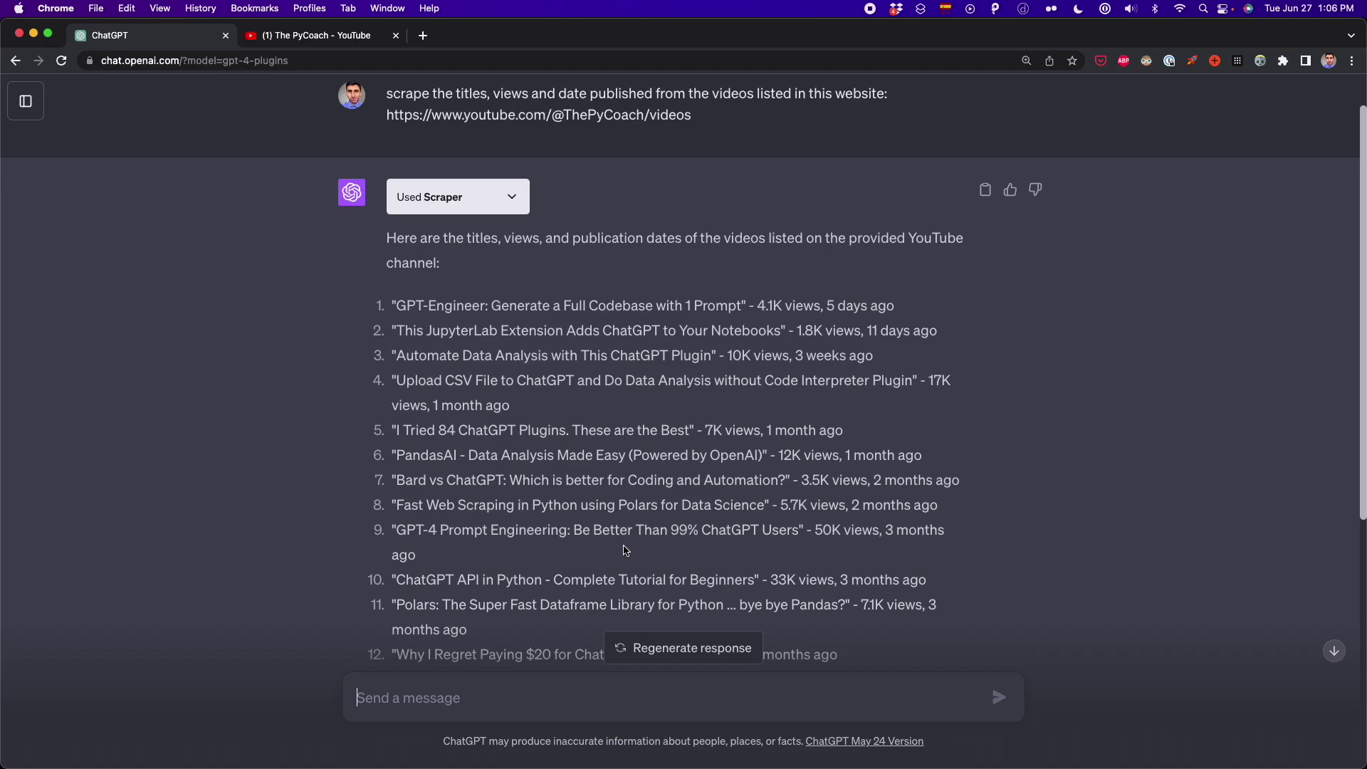
left_click(354, 39)
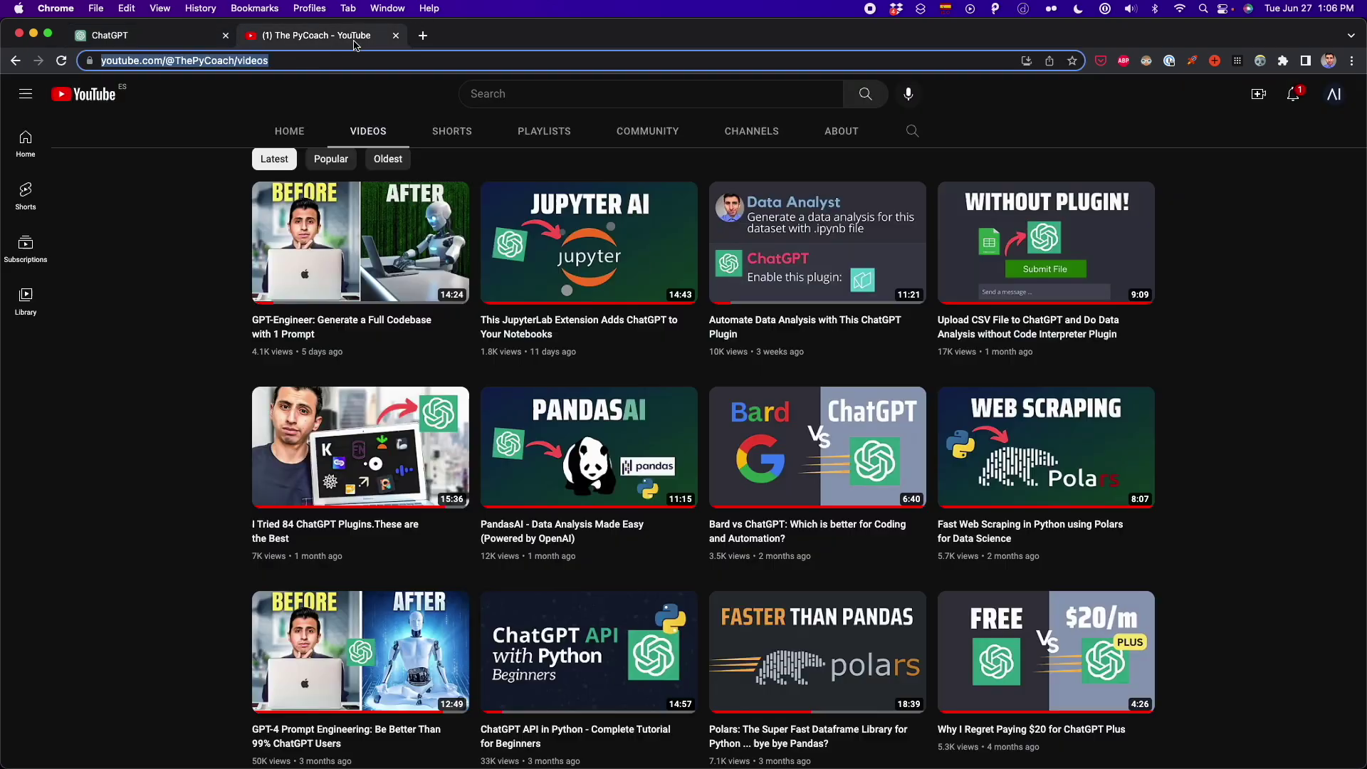
left_click(158, 41)
left_click(306, 39)
left_click(185, 40)
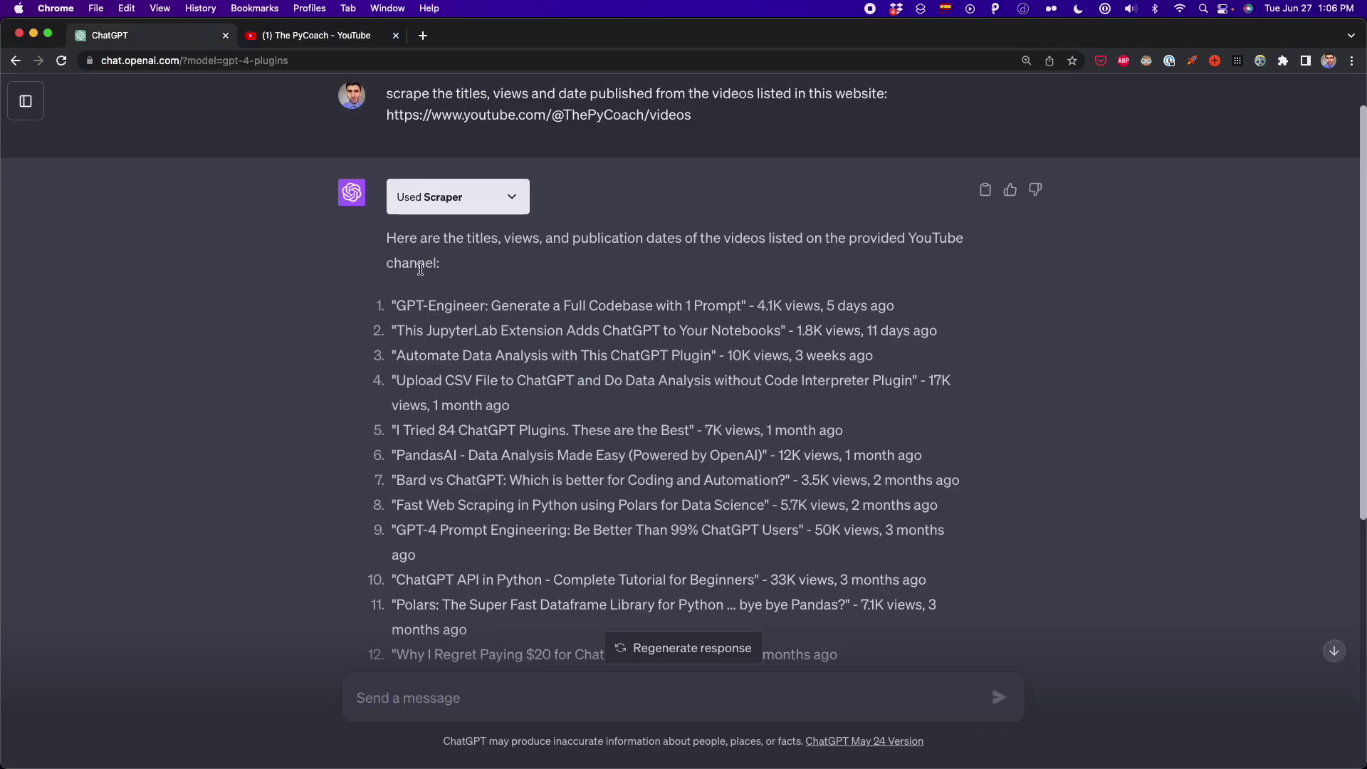
left_click_drag(898, 306, 388, 308)
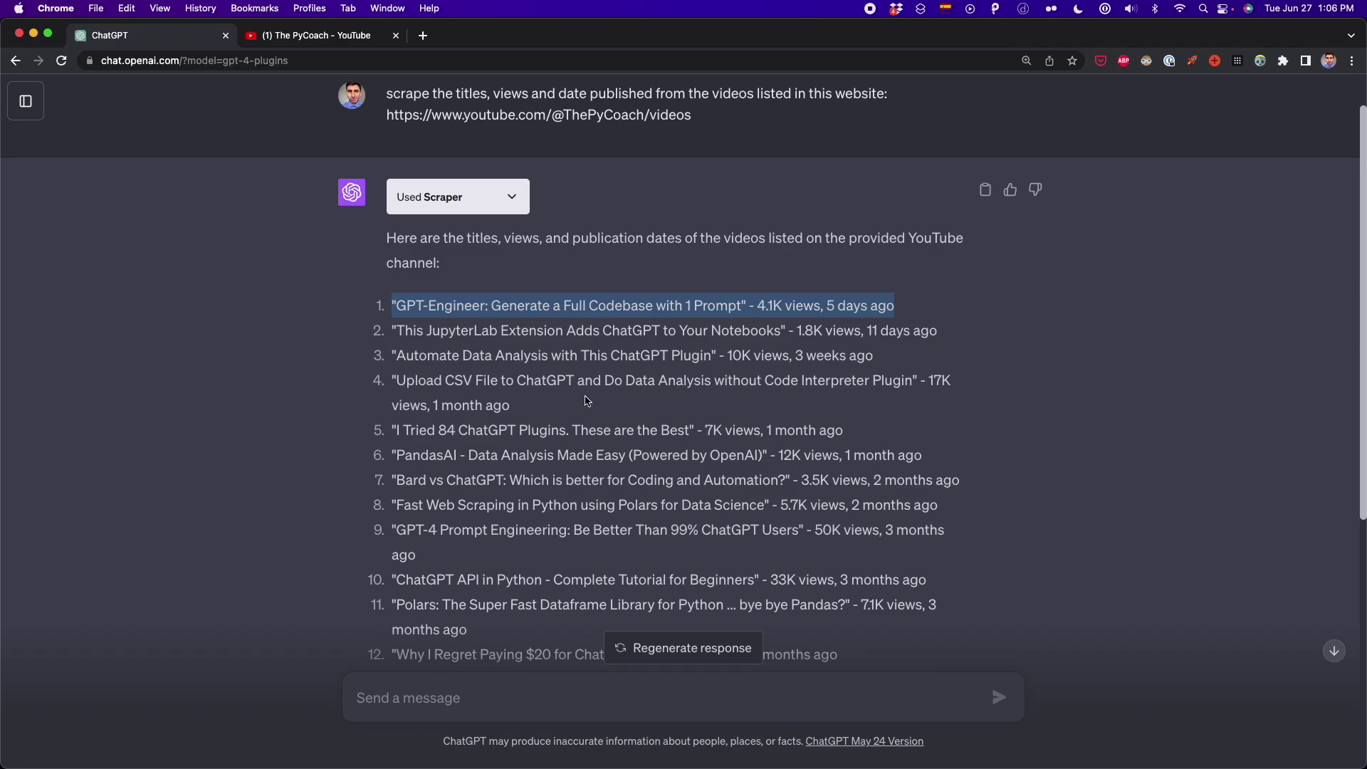
scroll(586, 401, "up", 2)
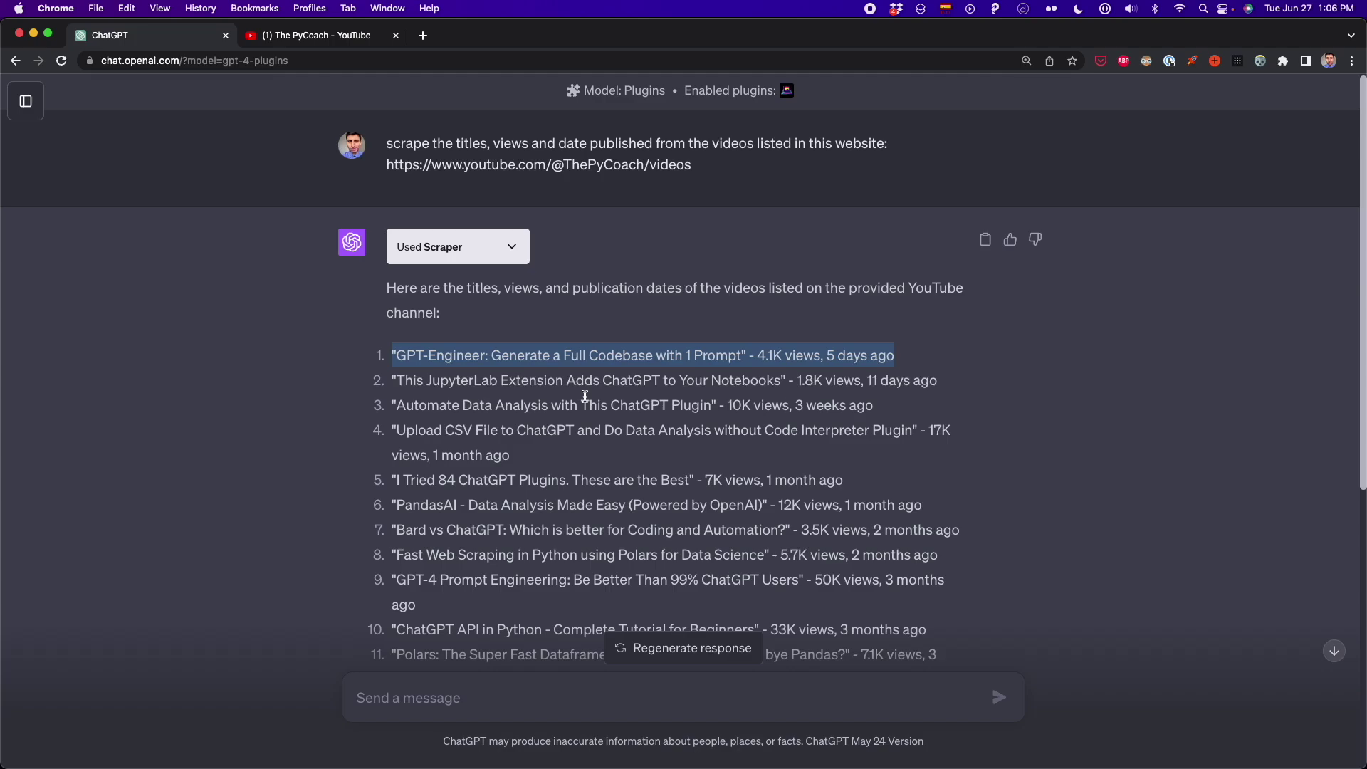
scroll(571, 473, "down", 10)
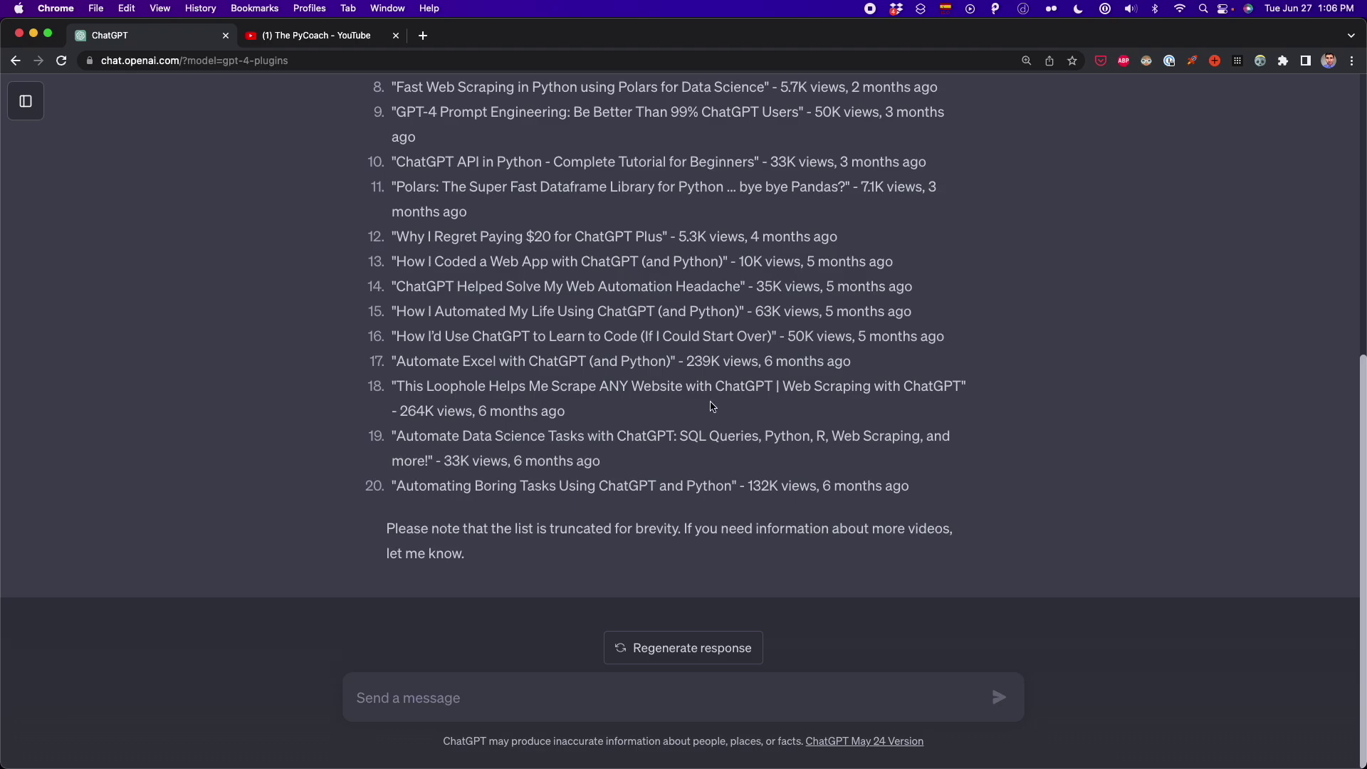
Send the follow-up prompt "can you scrape 10 more items from the youtube website I provided before?"
left_click(591, 696)
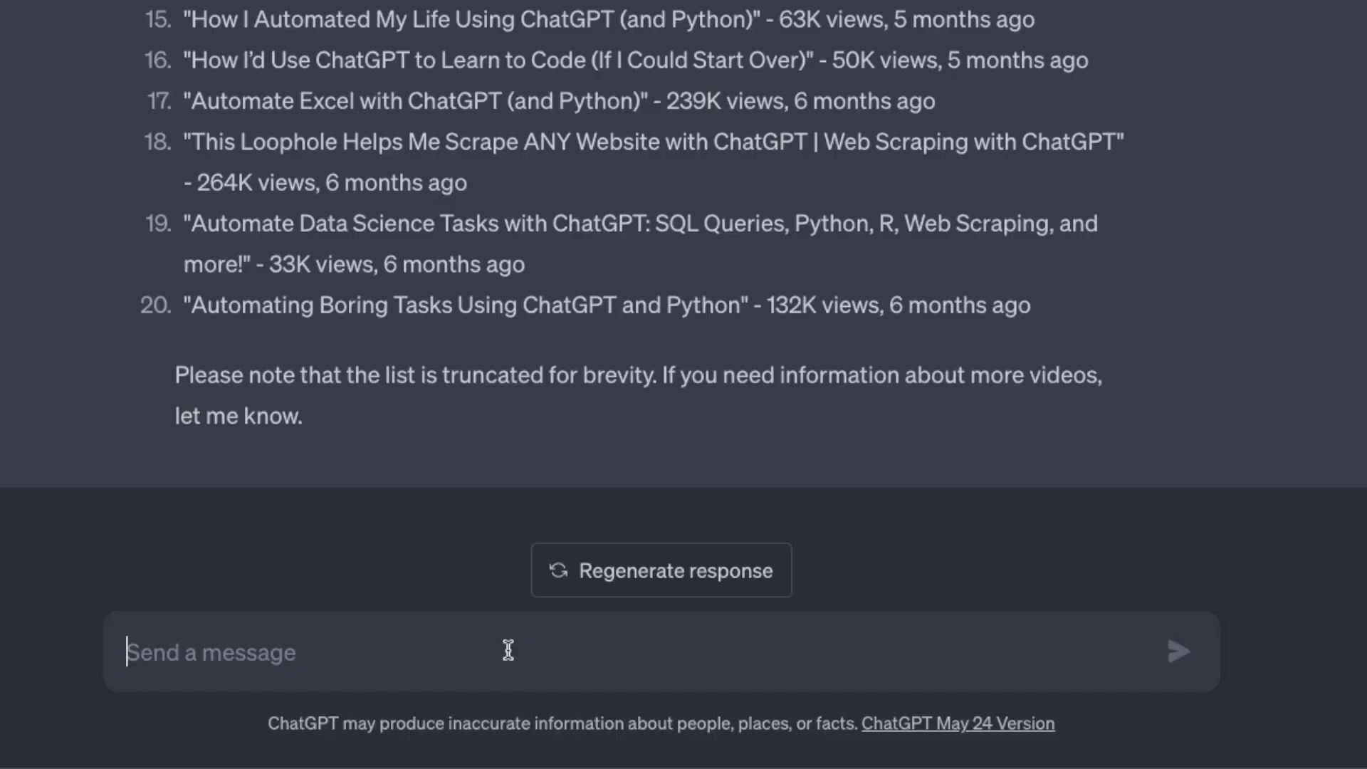
type("can you scrape 10 more items from the youtube website I provided before?")
key("ctrl+a")
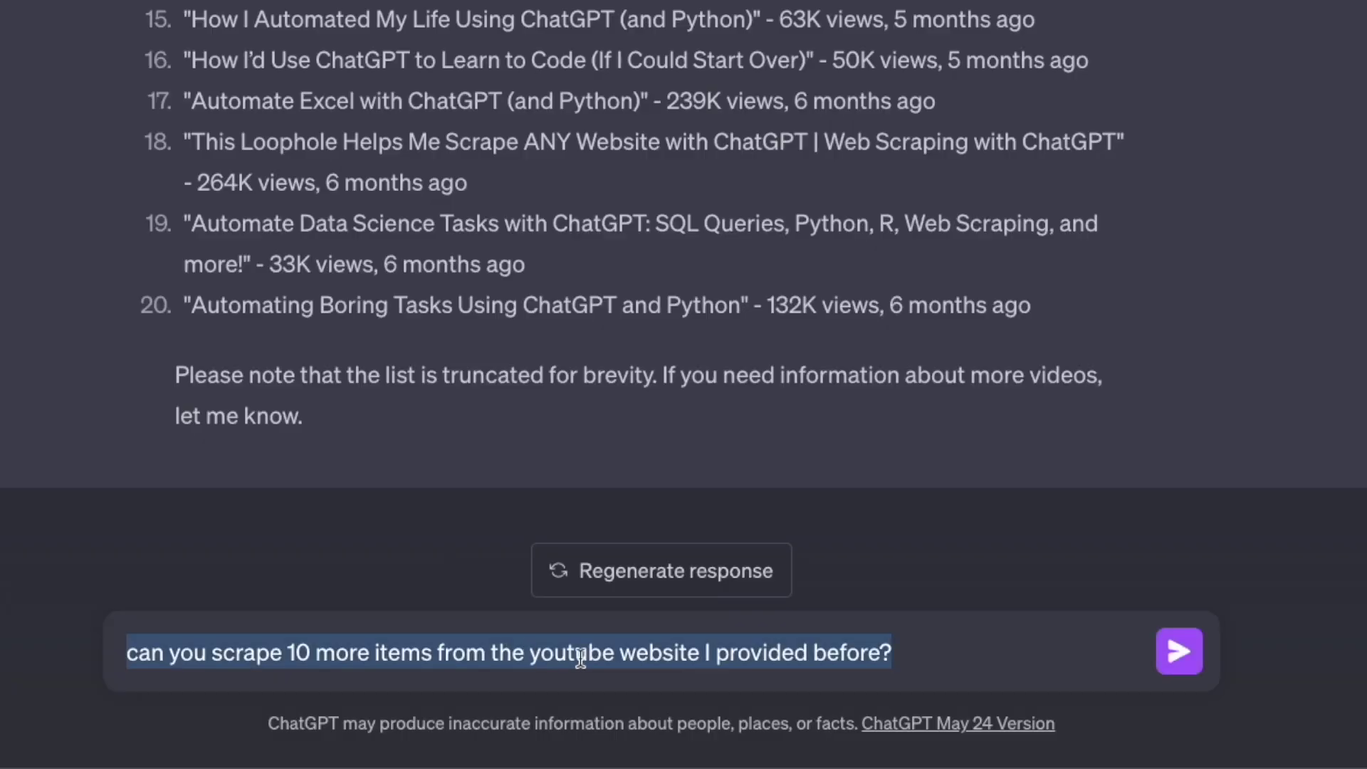
left_click(915, 654)
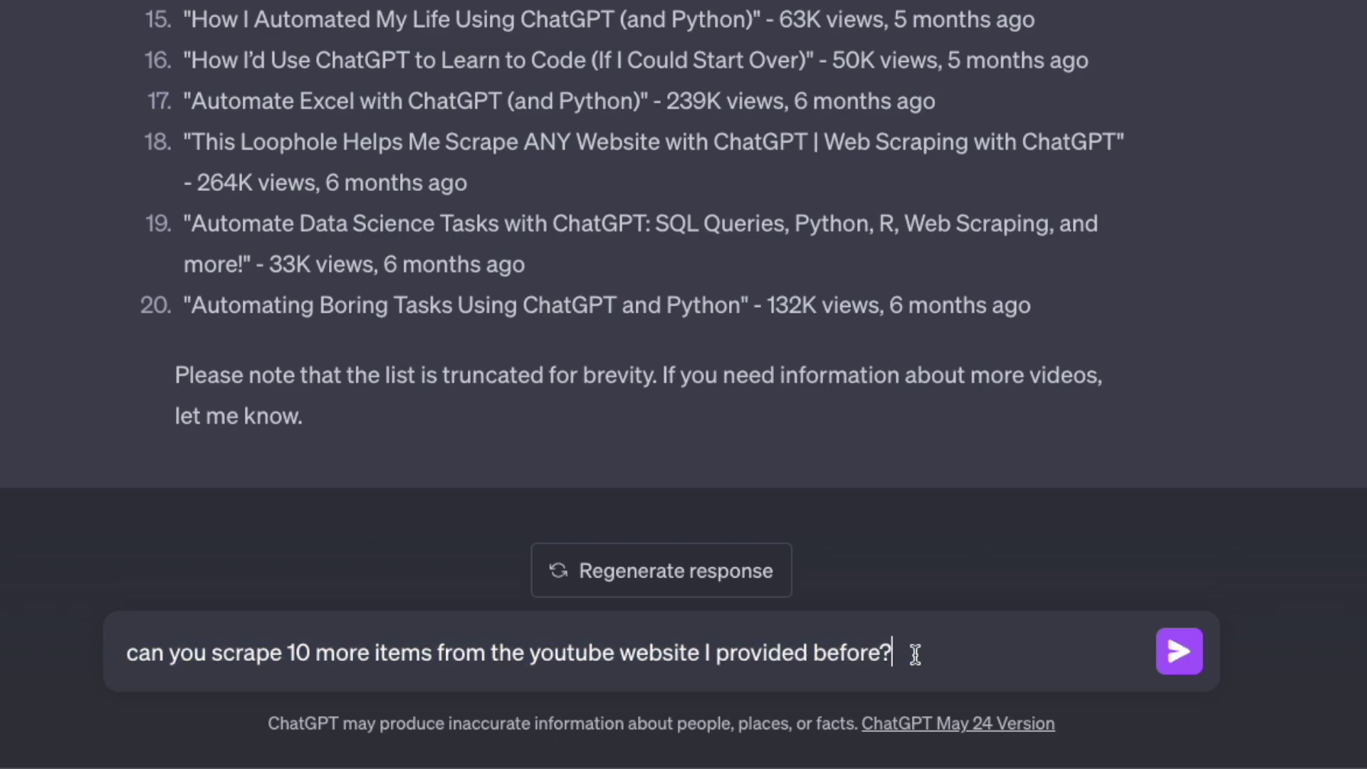
key("Return")
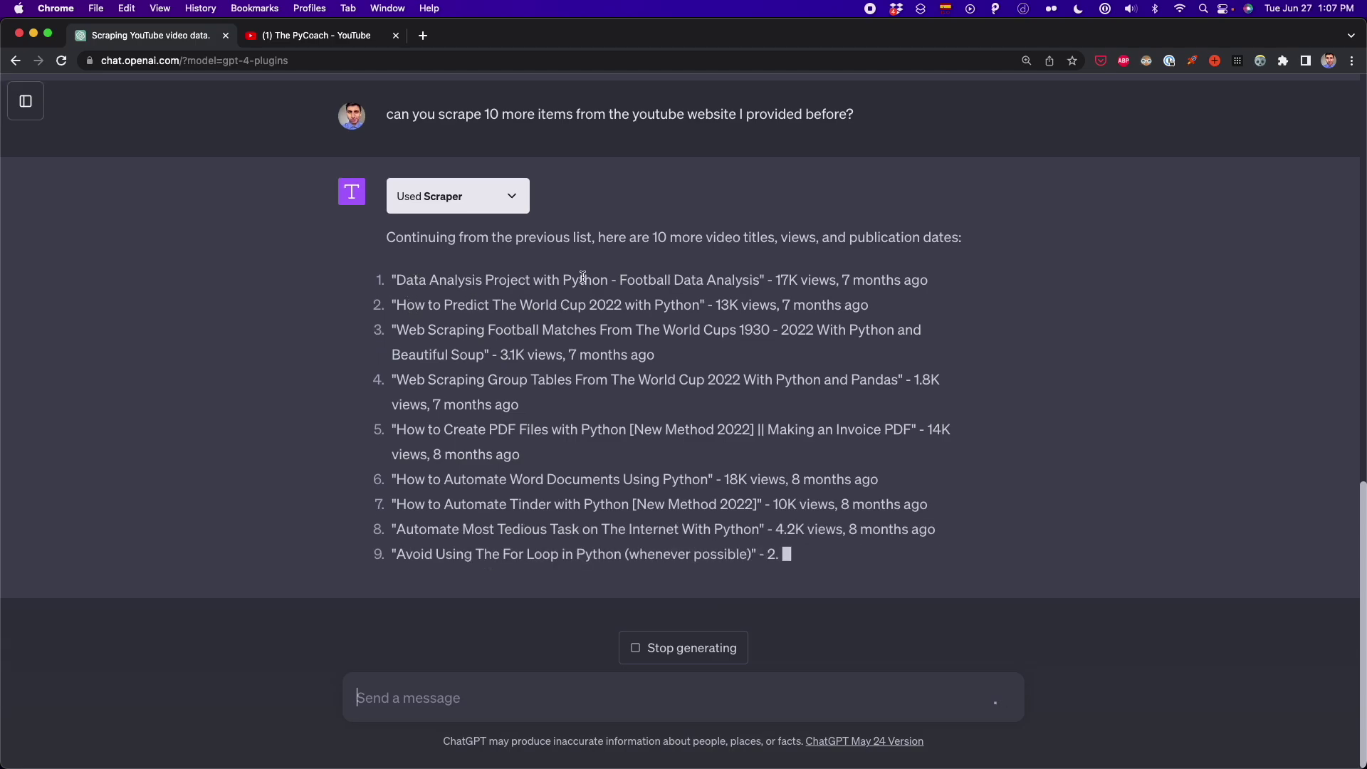
Review the additional video titles, views and publication dates in the latest response
left_click_drag(935, 260, 477, 274)
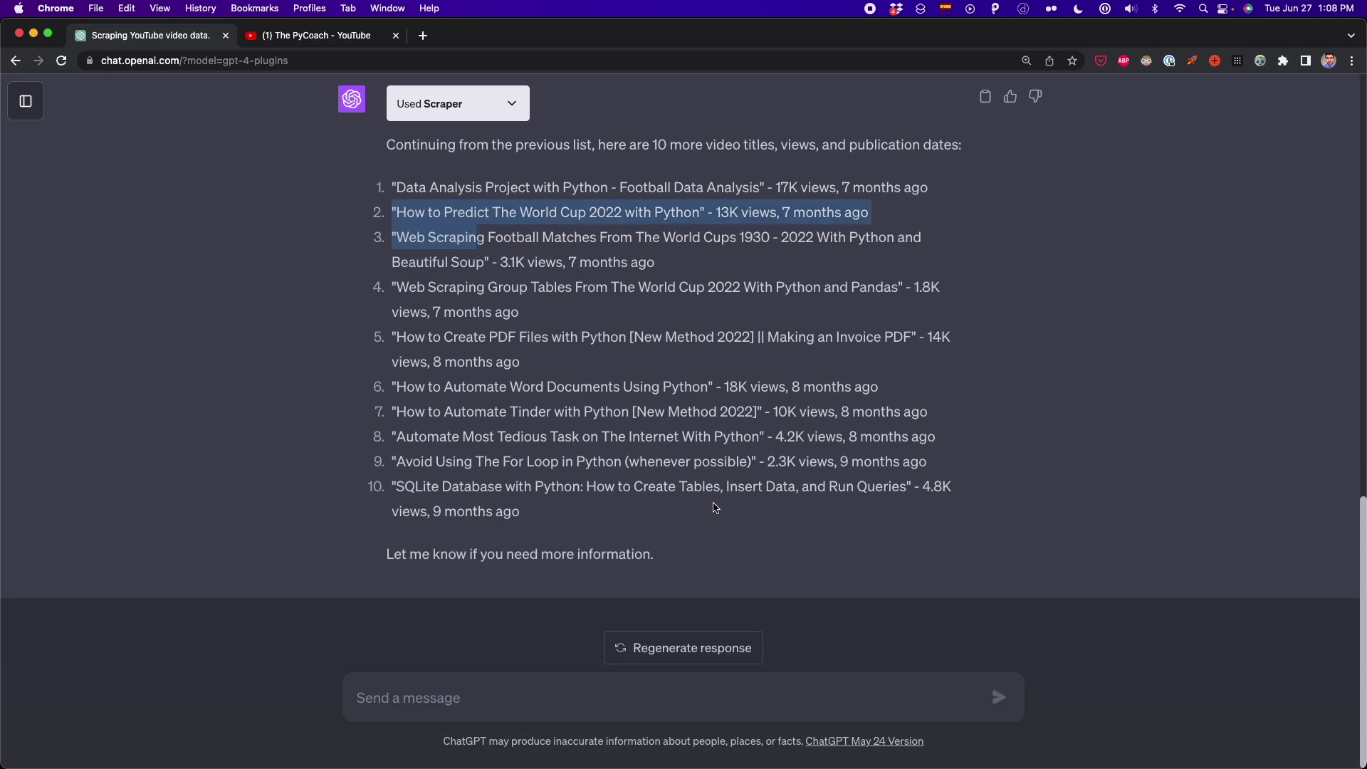
left_click(657, 526)
scroll(650, 527, "up", 5)
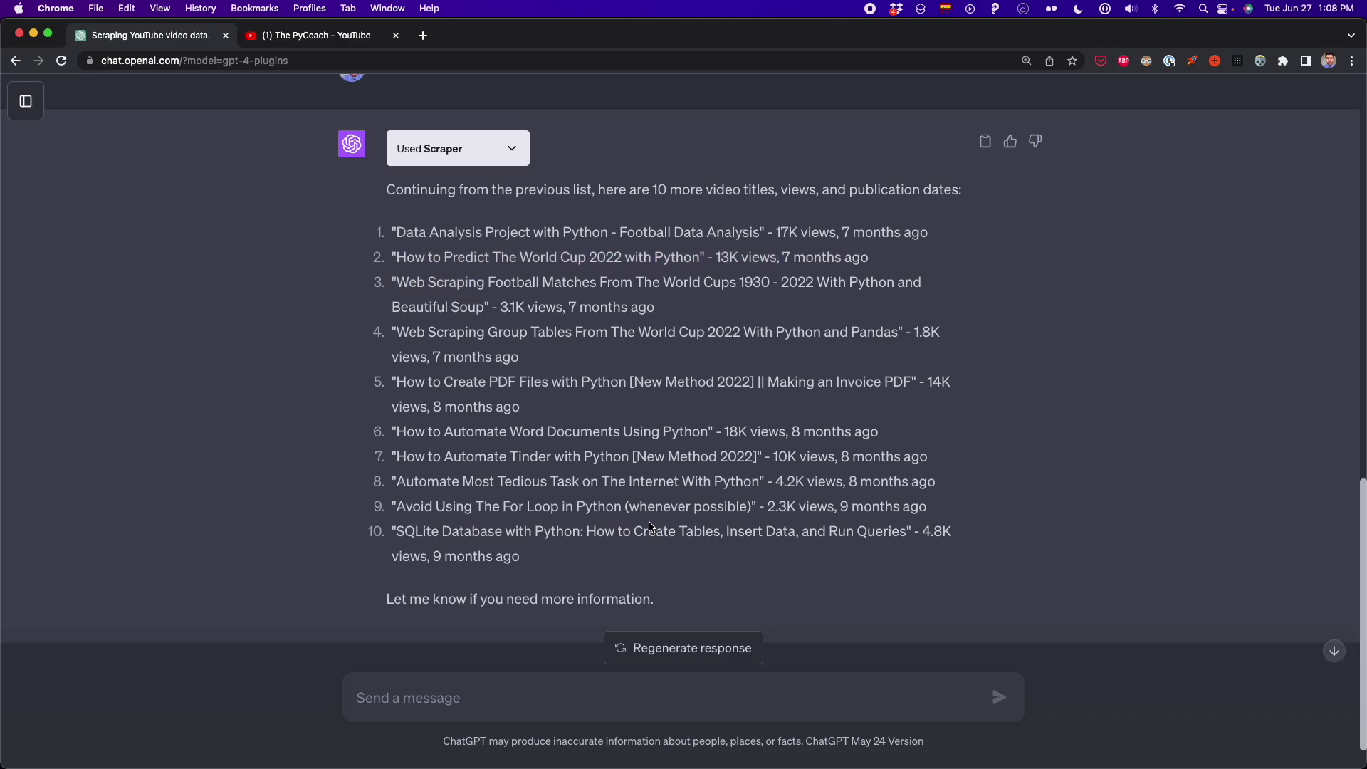
Send the follow-up prompt "can you put the 30 items scraped in a table?"
scroll(650, 527, "up", 1)
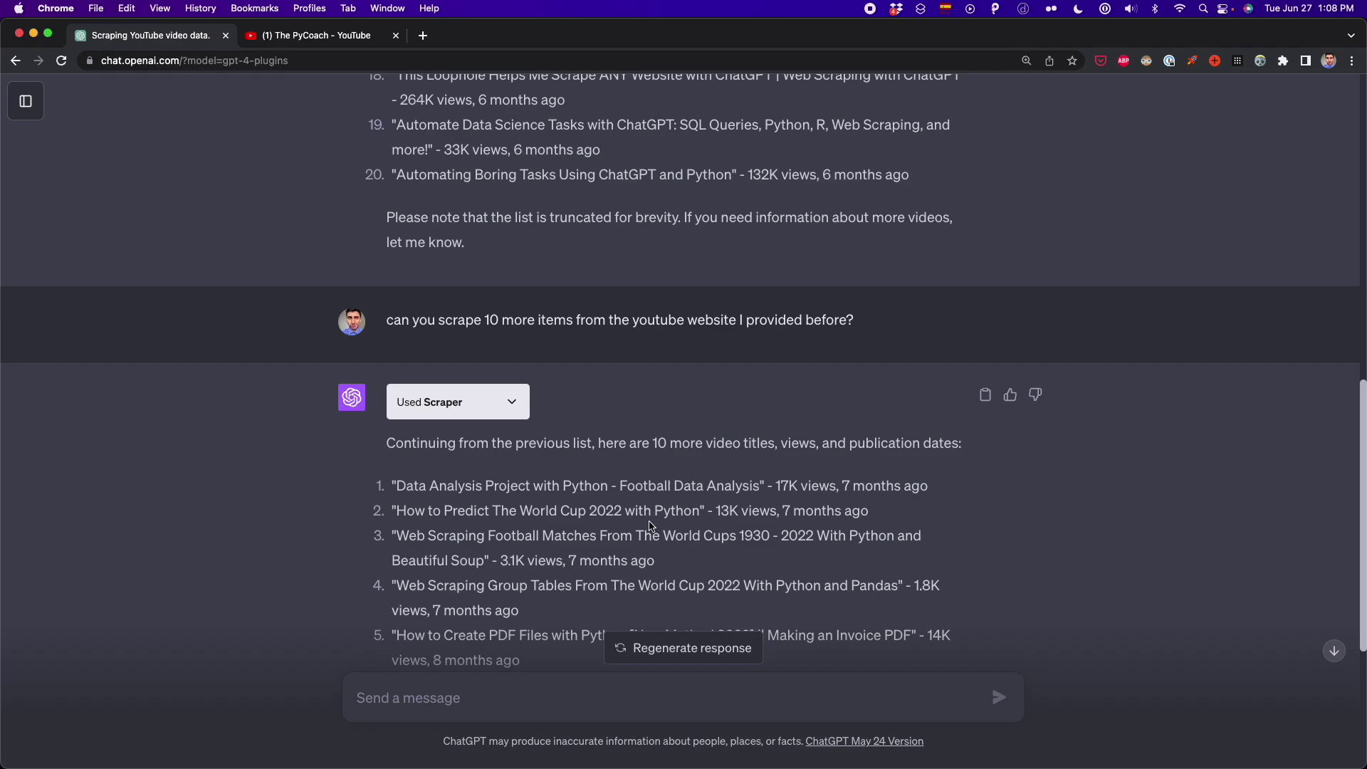
scroll(616, 526, "down", 5)
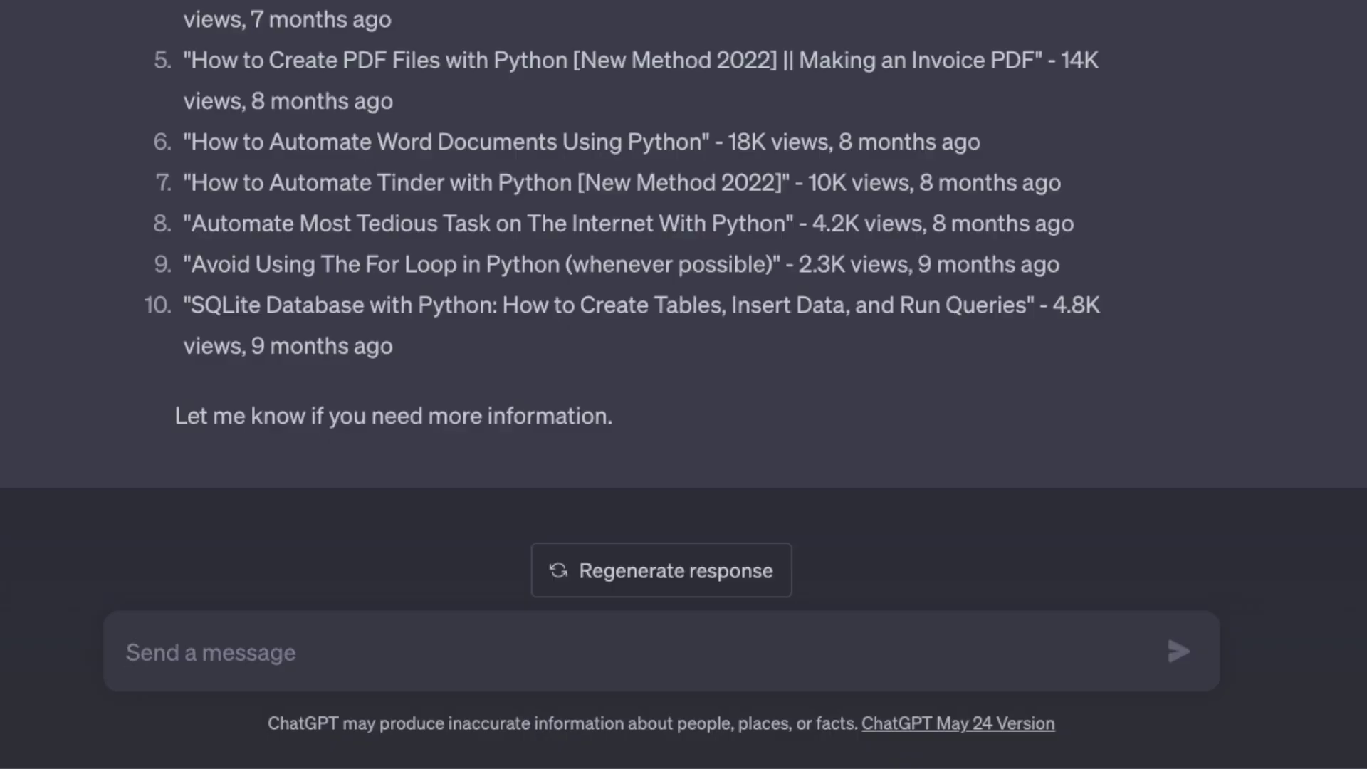
type("can you put the 30 items scraped in a table?")
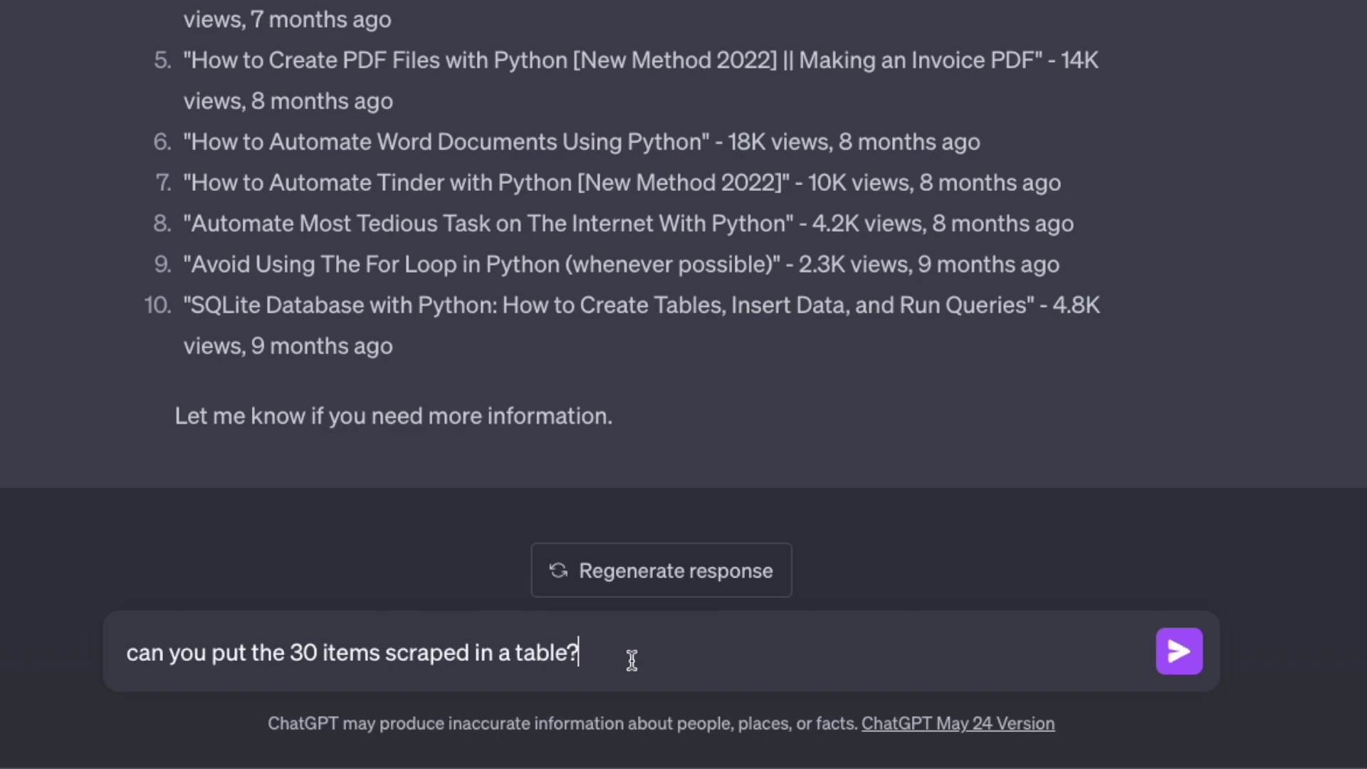
key("Return")
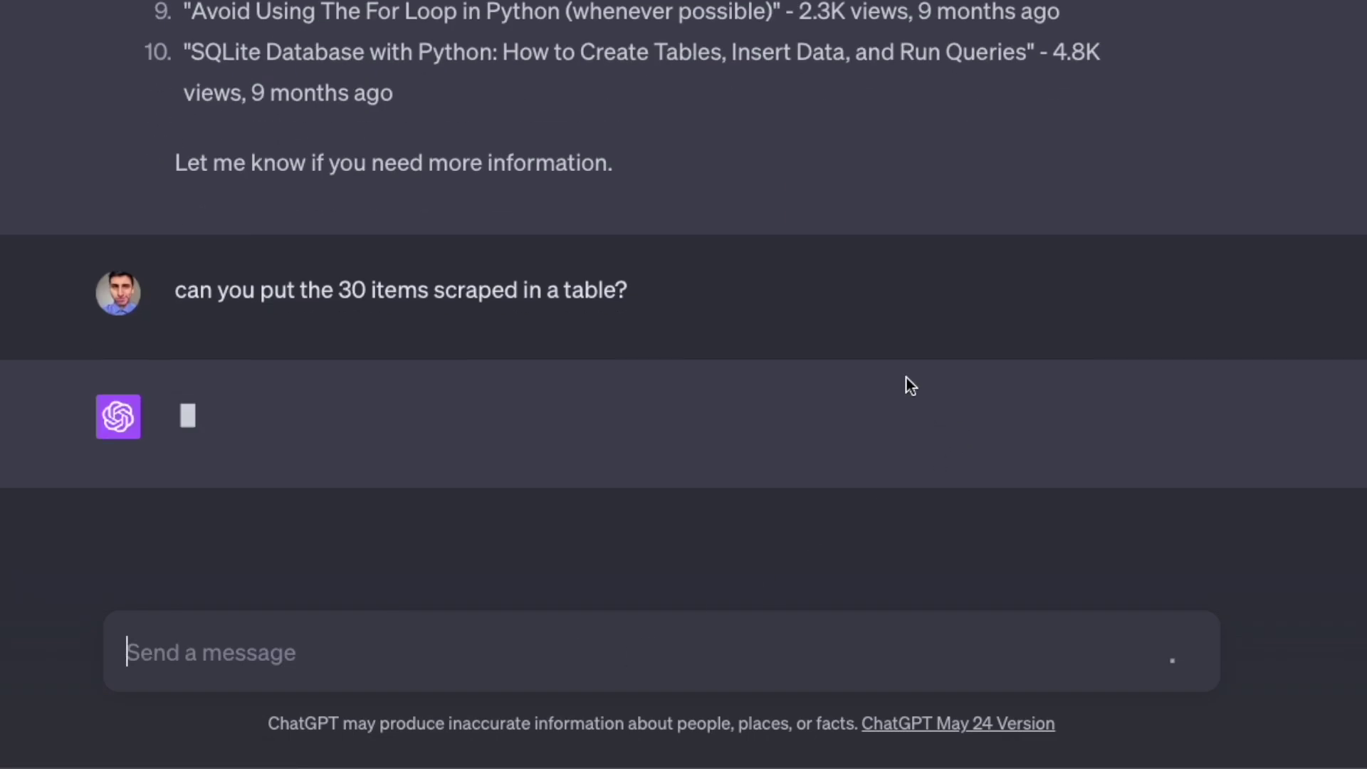
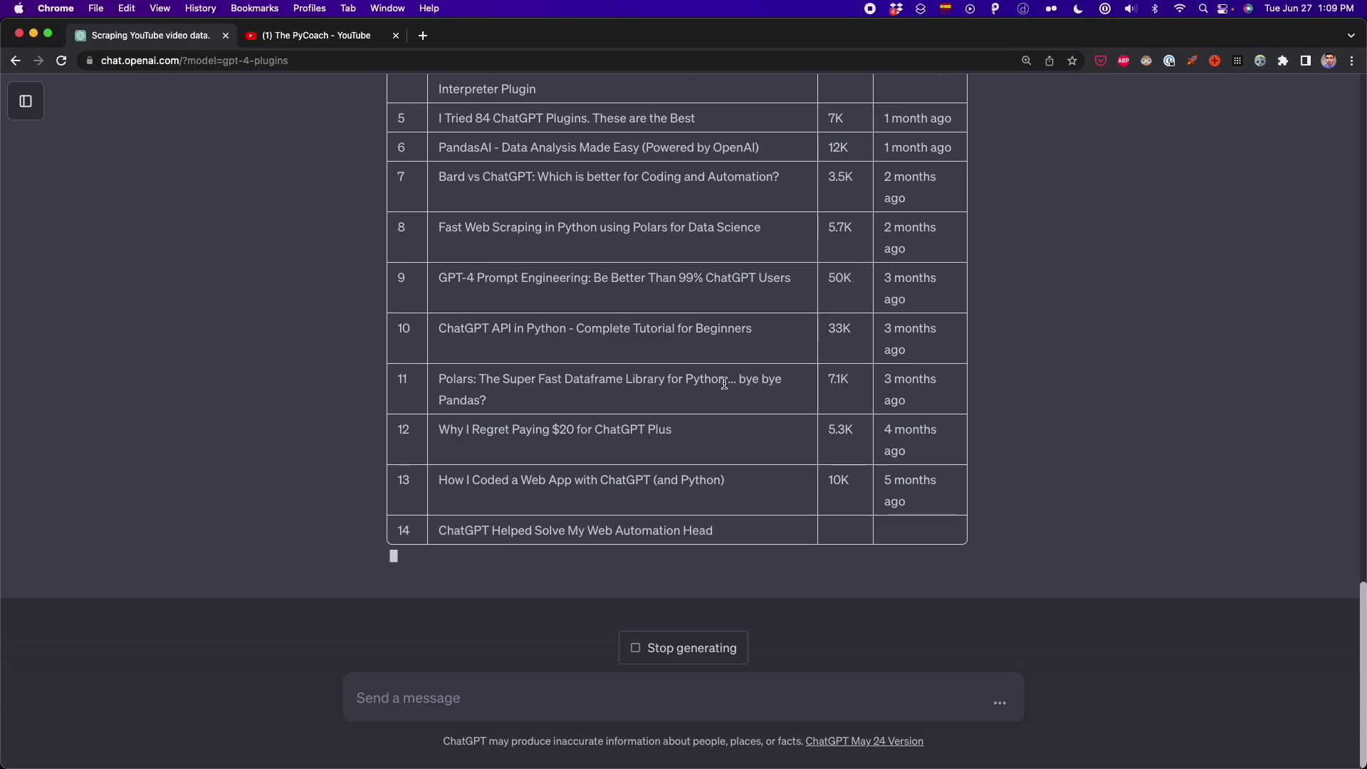
Examine the generated table's titles, views and publication dates row by row for wrong or missing cells
scroll(830, 349, "up", 6)
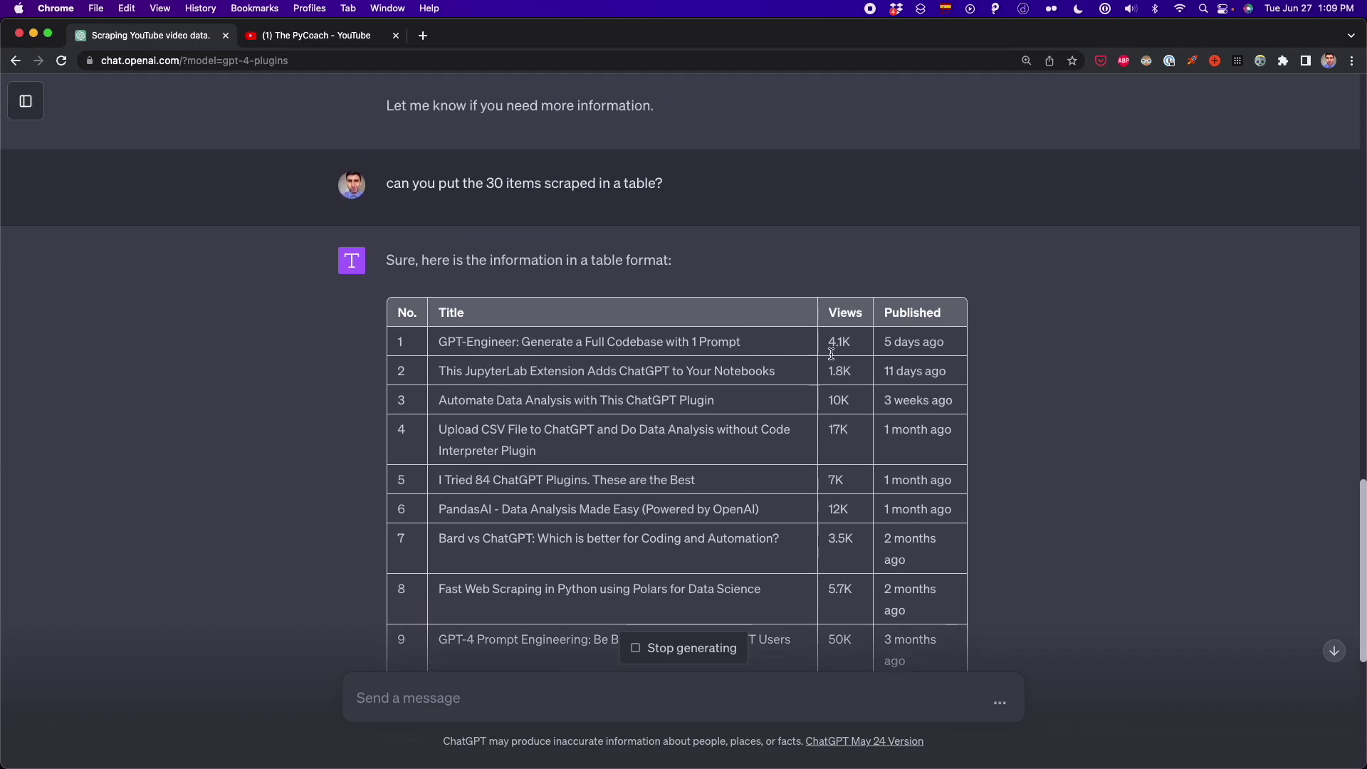
scroll(830, 356, "down", 6)
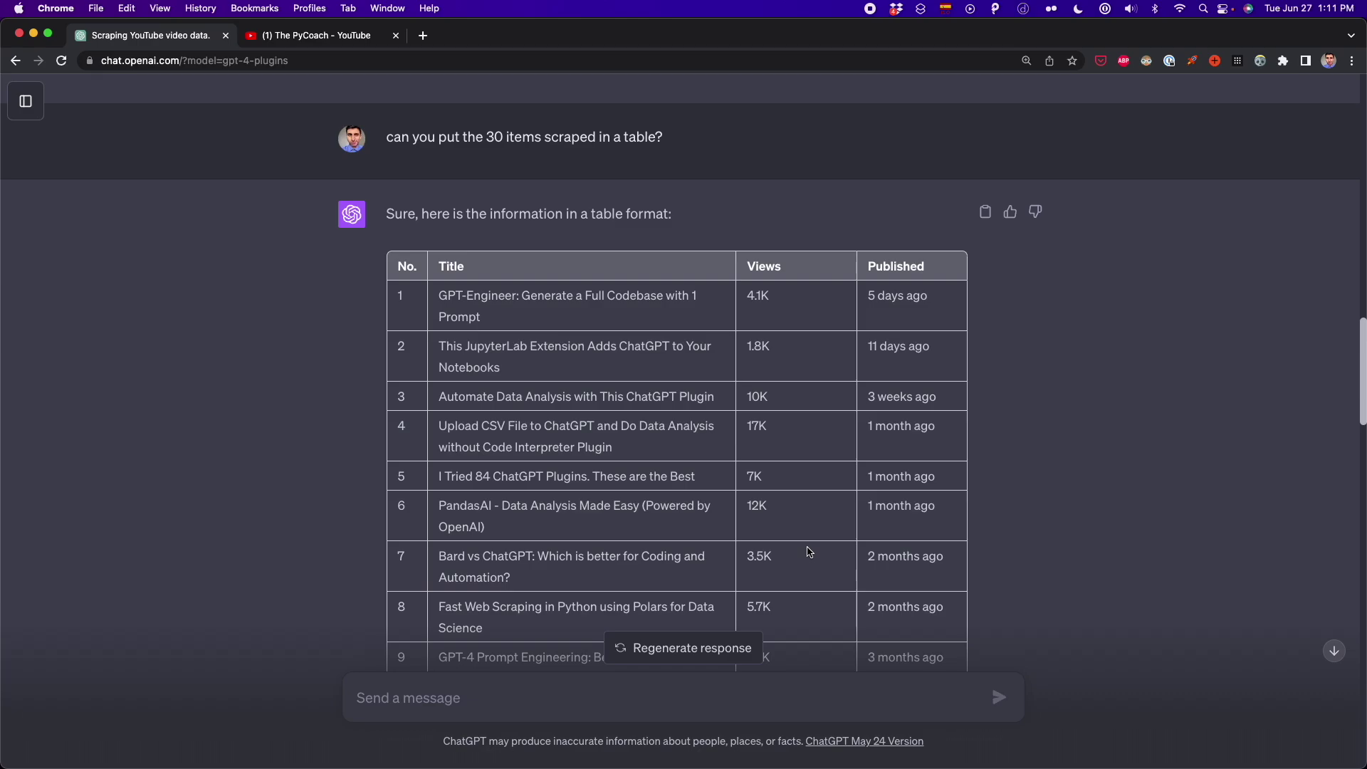
scroll(810, 552, "down", 10)
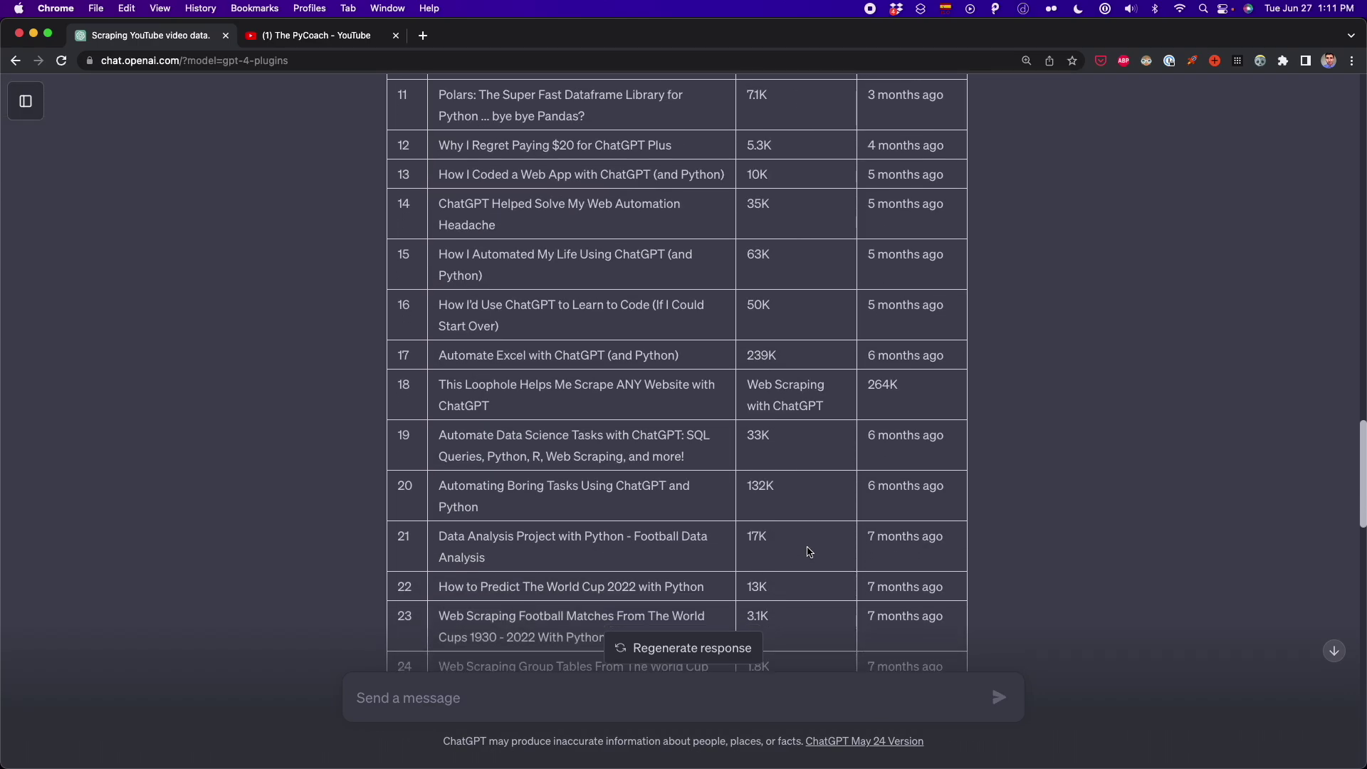
scroll(809, 552, "down", 3)
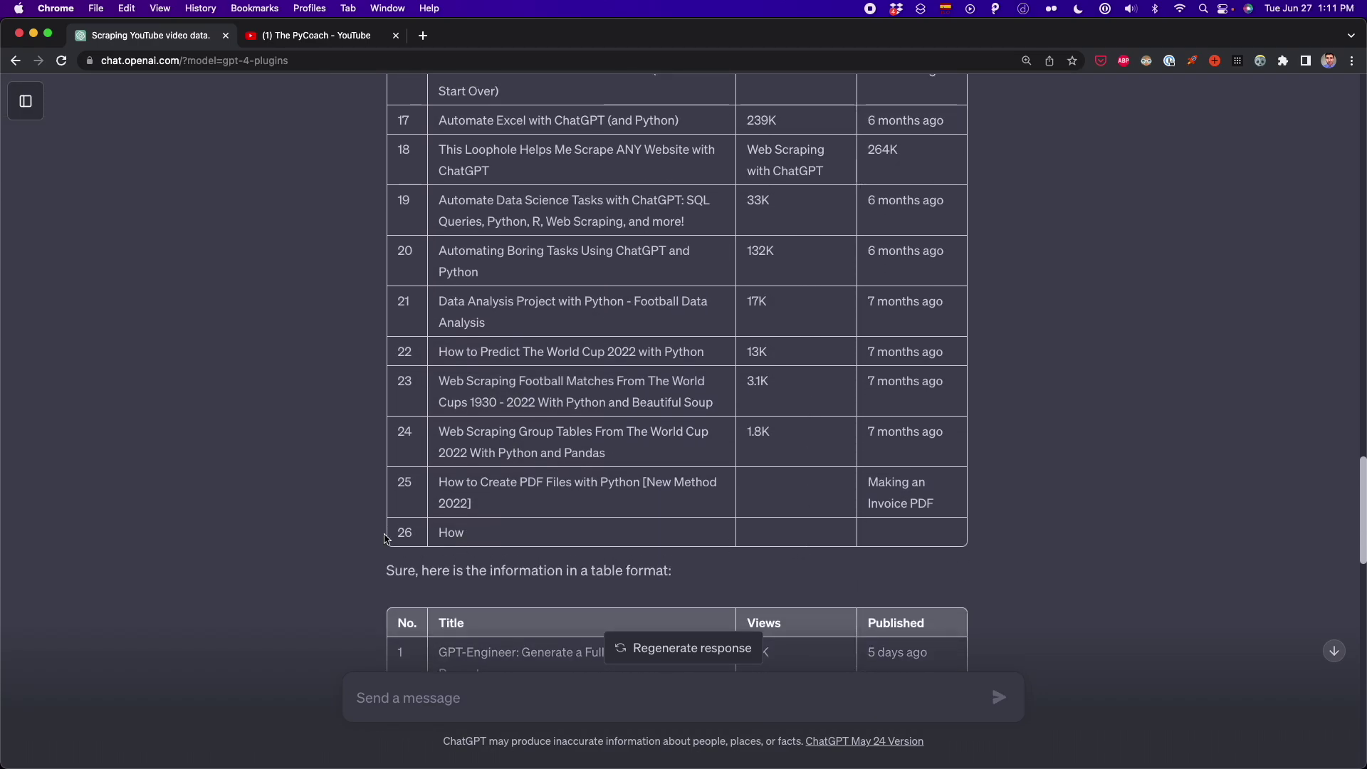
scroll(393, 597, "up", 1)
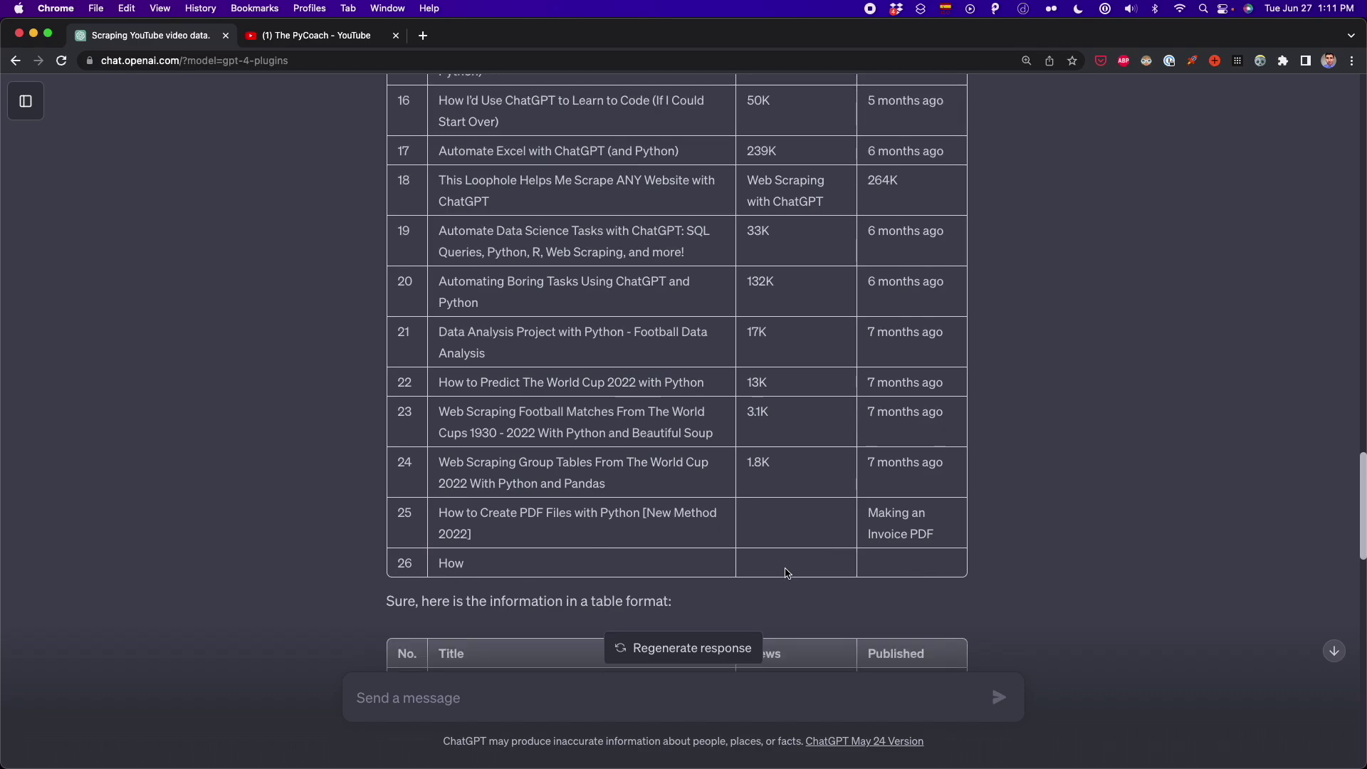
scroll(786, 573, "up", 12)
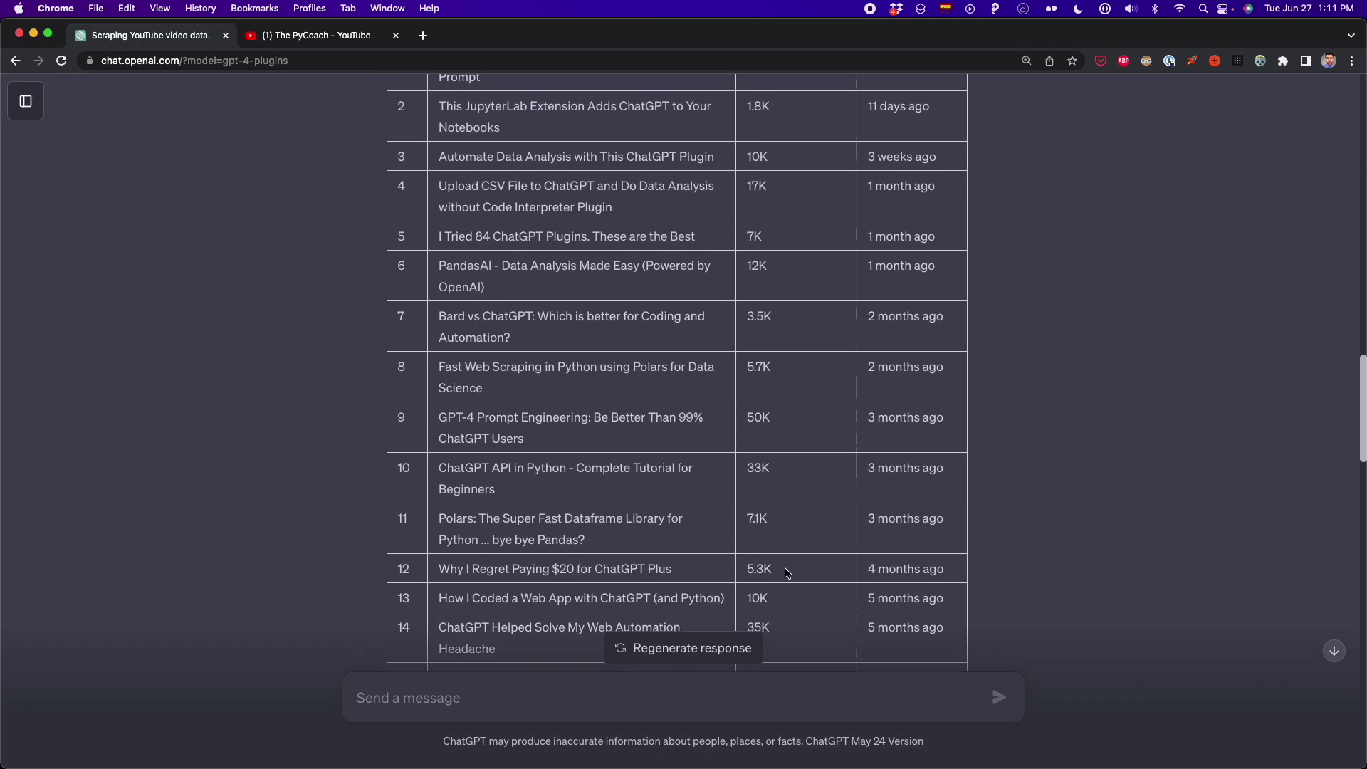
scroll(836, 555, "down", 12)
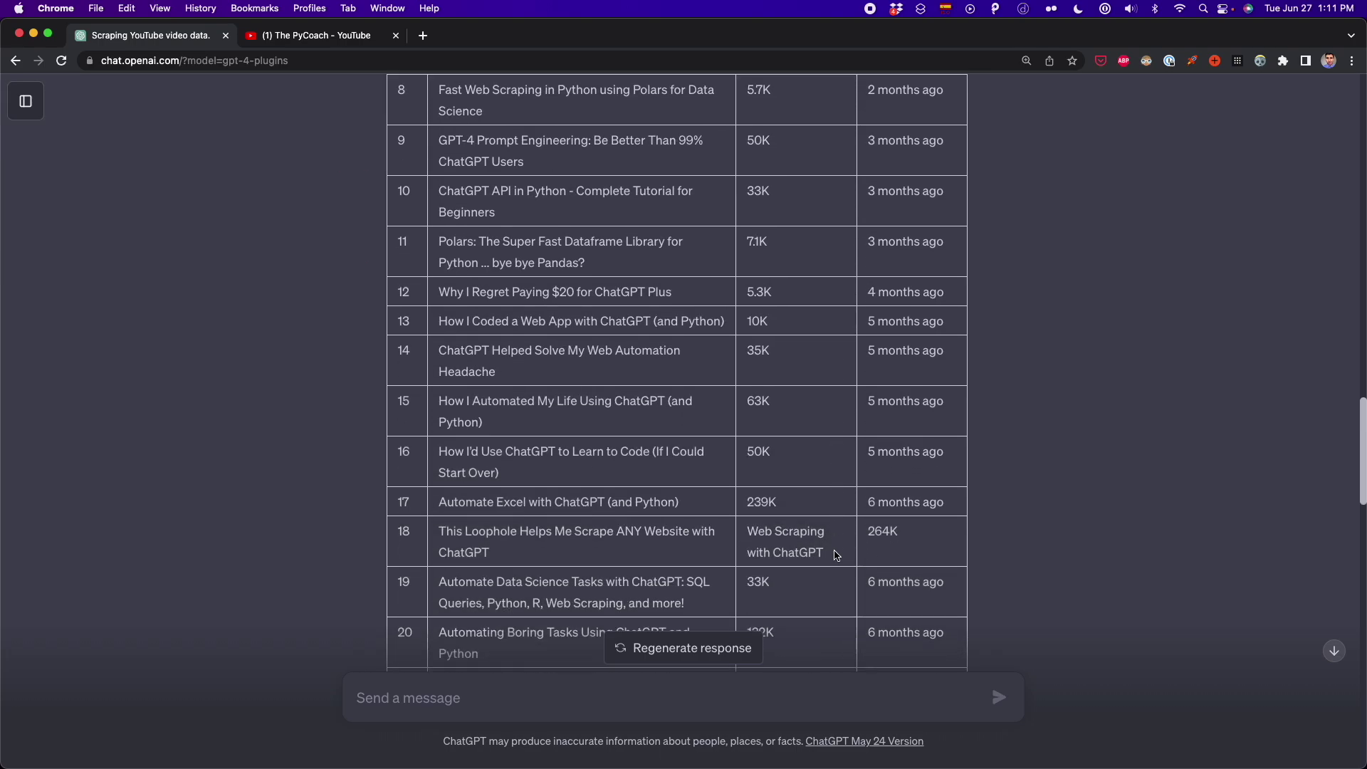
scroll(837, 555, "down", 2)
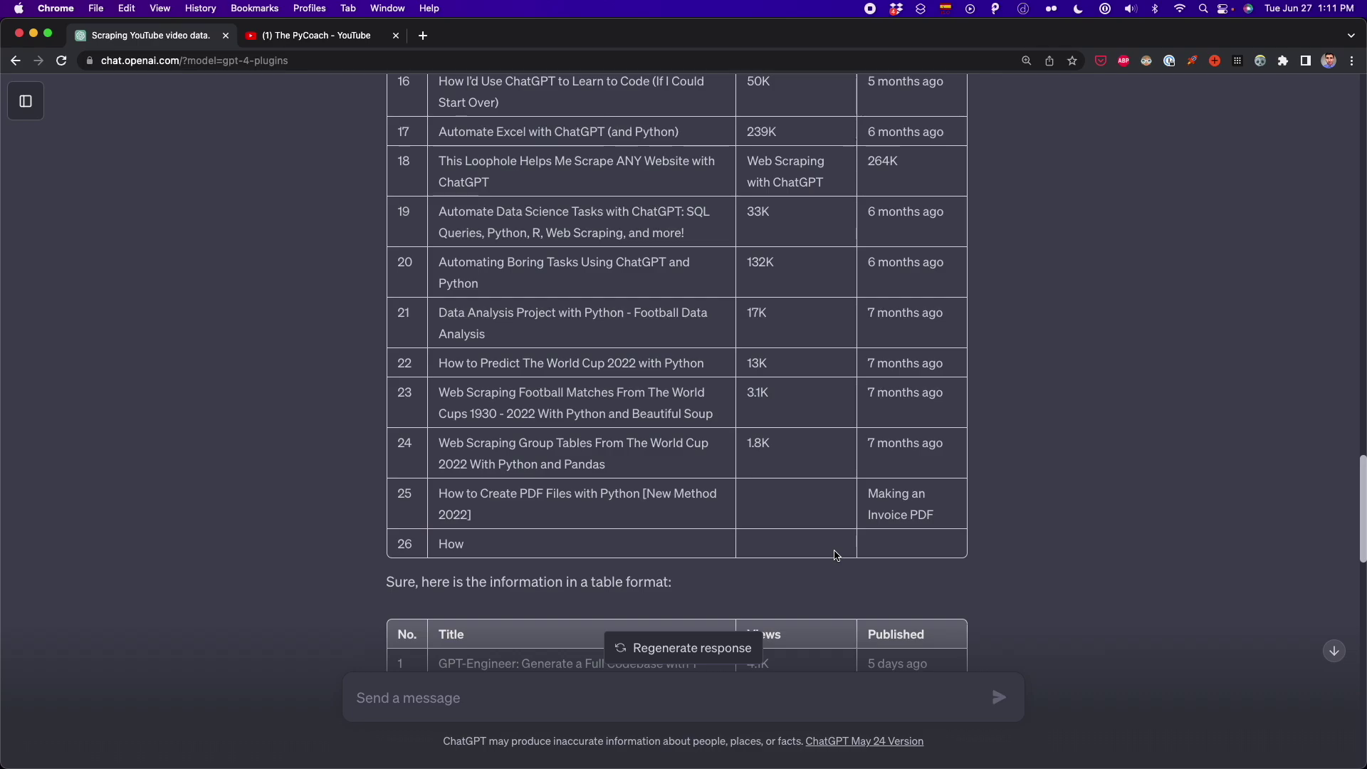
scroll(837, 556, "up", 1)
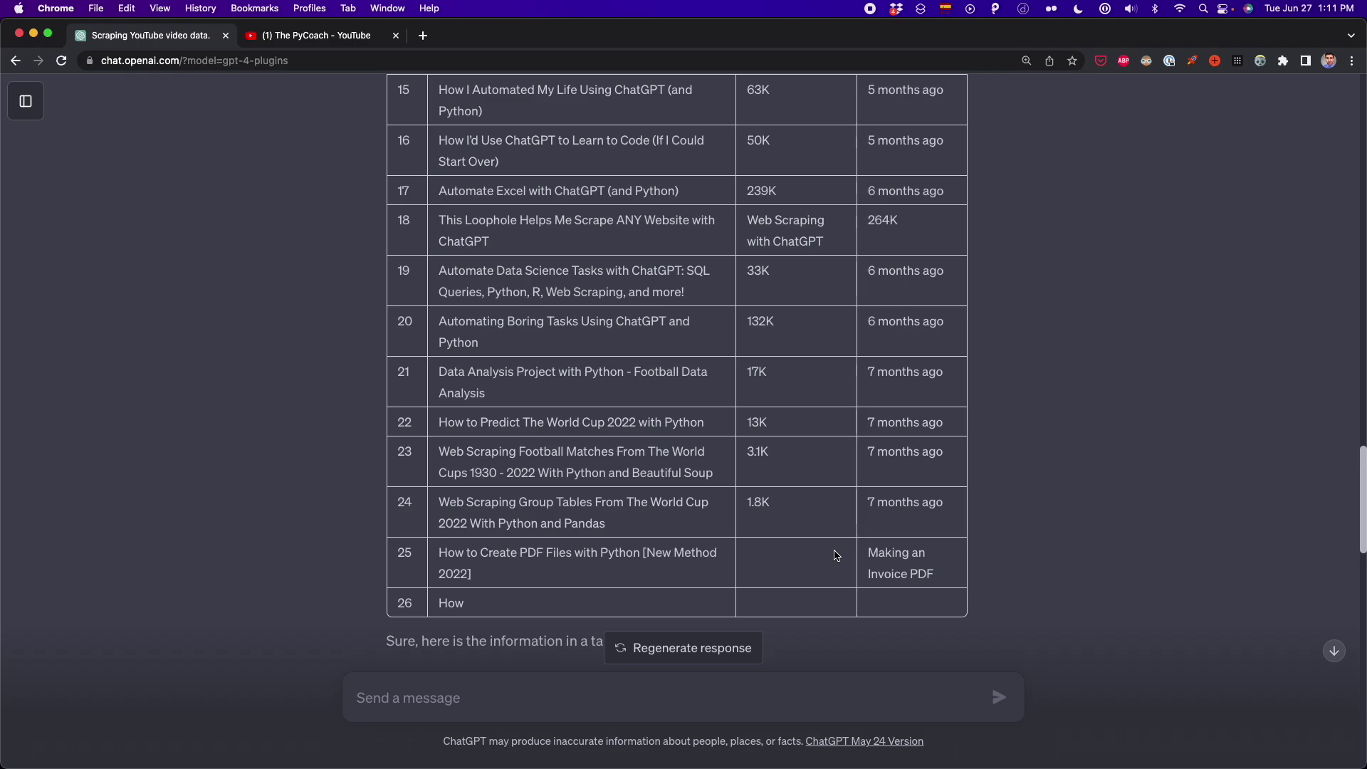
Compare the repeated second table with the first one, and highlight the first table's rows
scroll(837, 555, "down", 7)
scroll(837, 556, "up", 4)
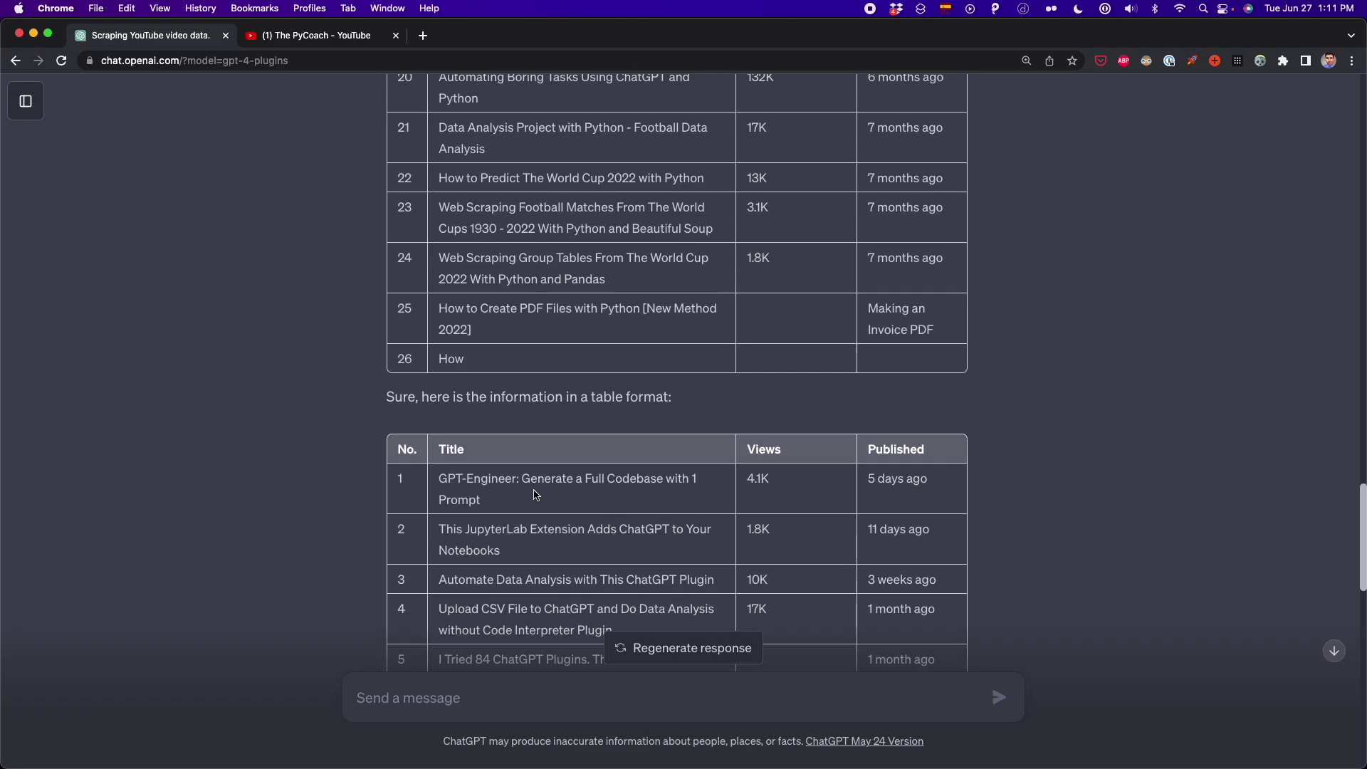
scroll(502, 484, "down", 2)
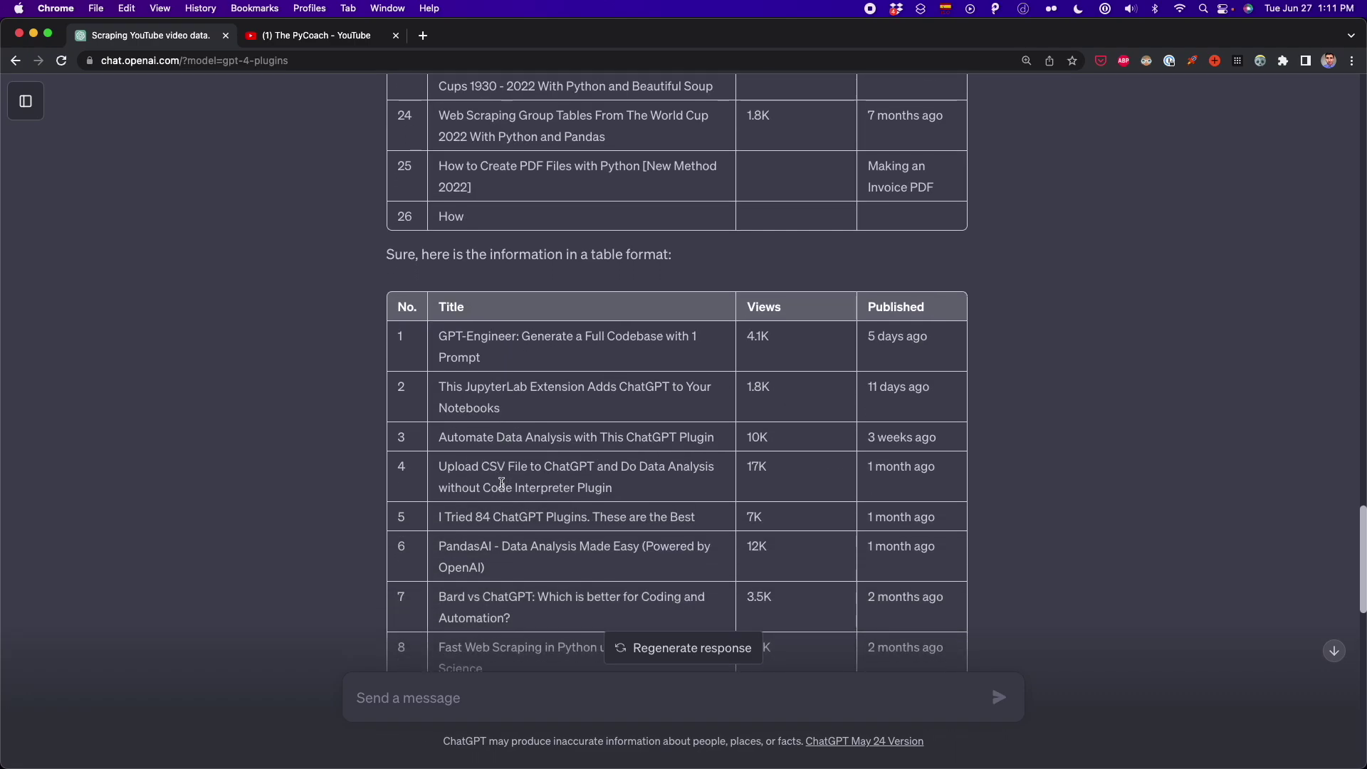
scroll(502, 483, "down", 11)
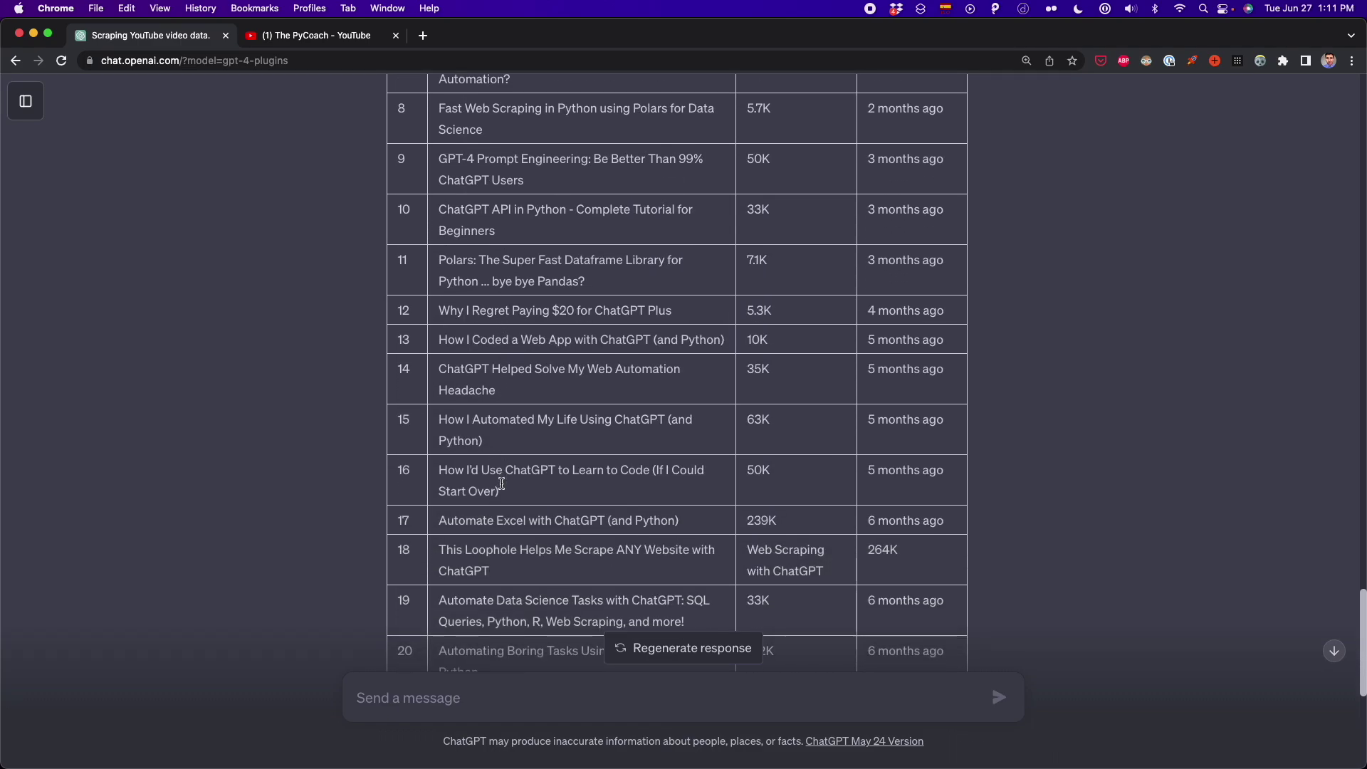
scroll(502, 484, "down", 1)
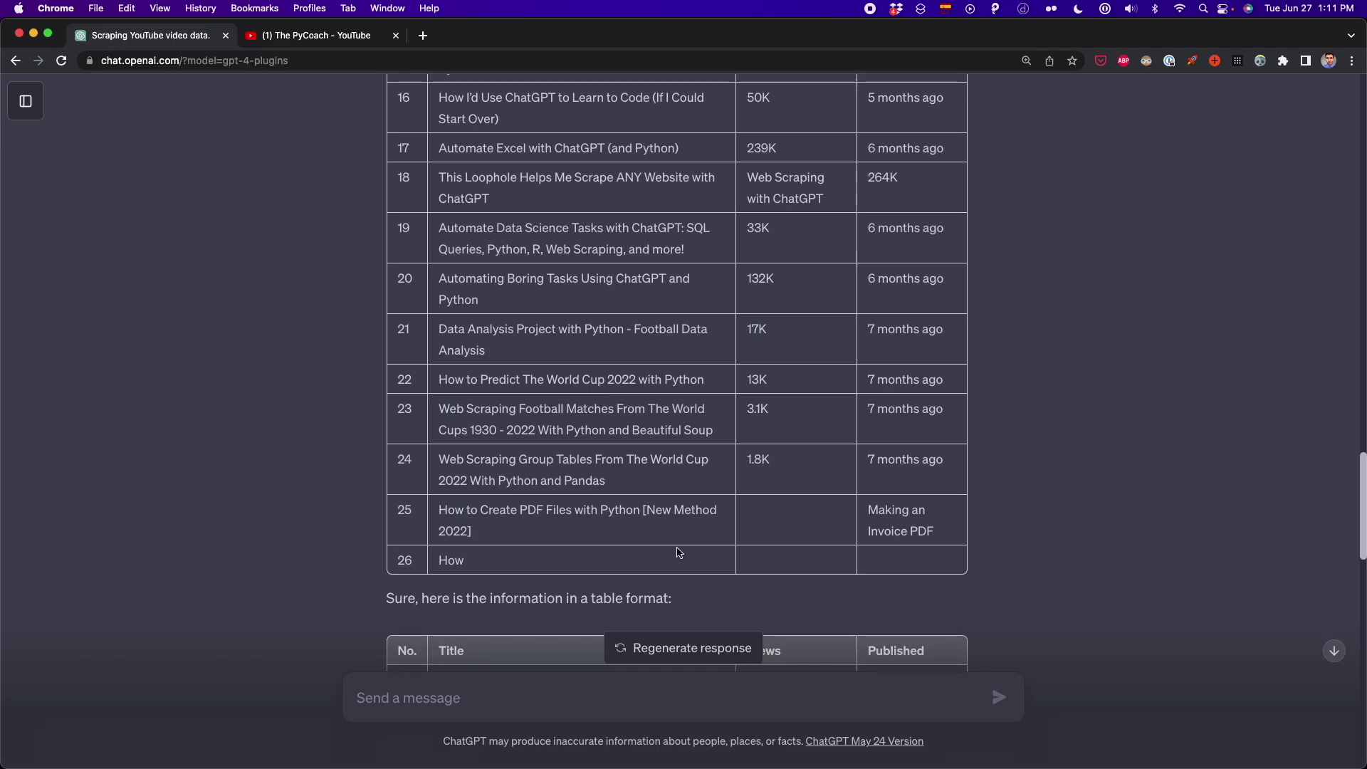
left_click_drag(958, 567, 413, 264)
scroll(450, 171, "up", 4)
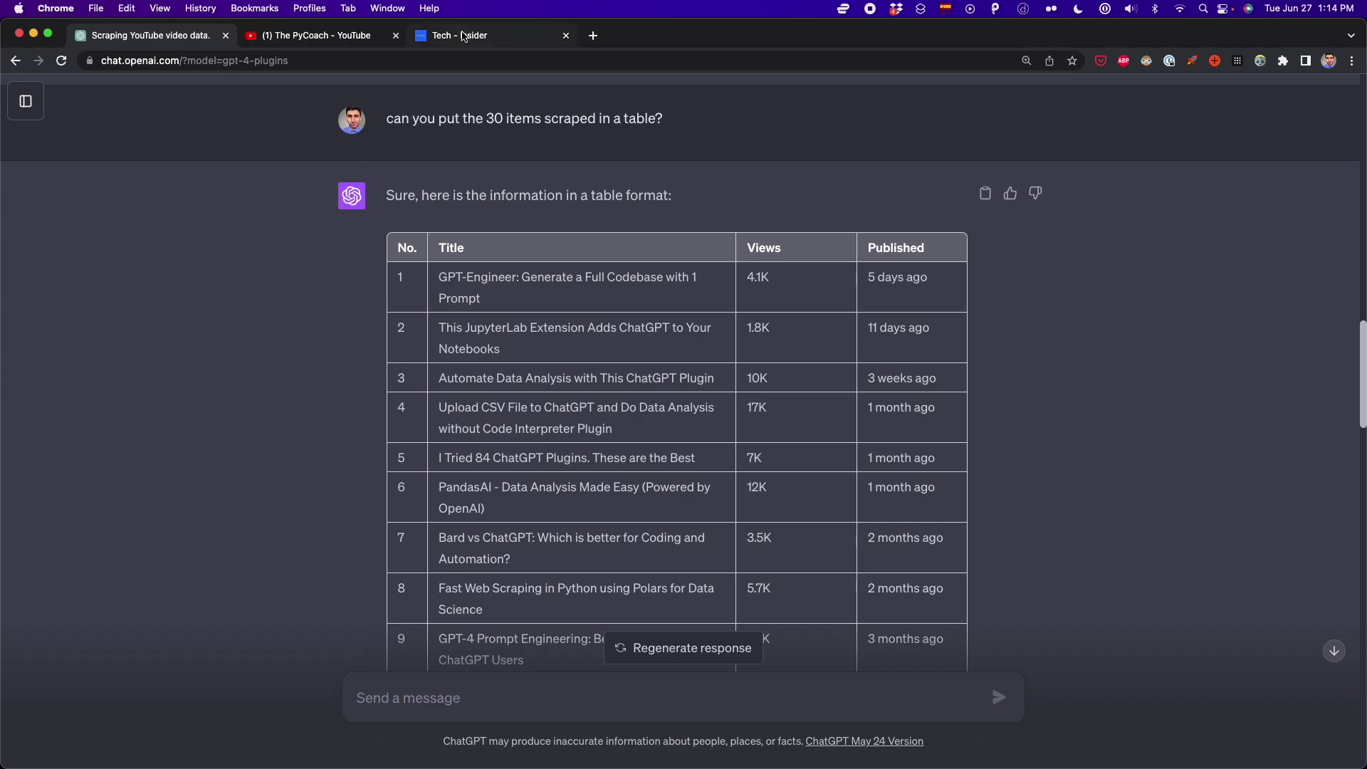
Switch to the Business Insider Tech page and examine the articles' headlines, dates and descriptions
left_click(463, 37)
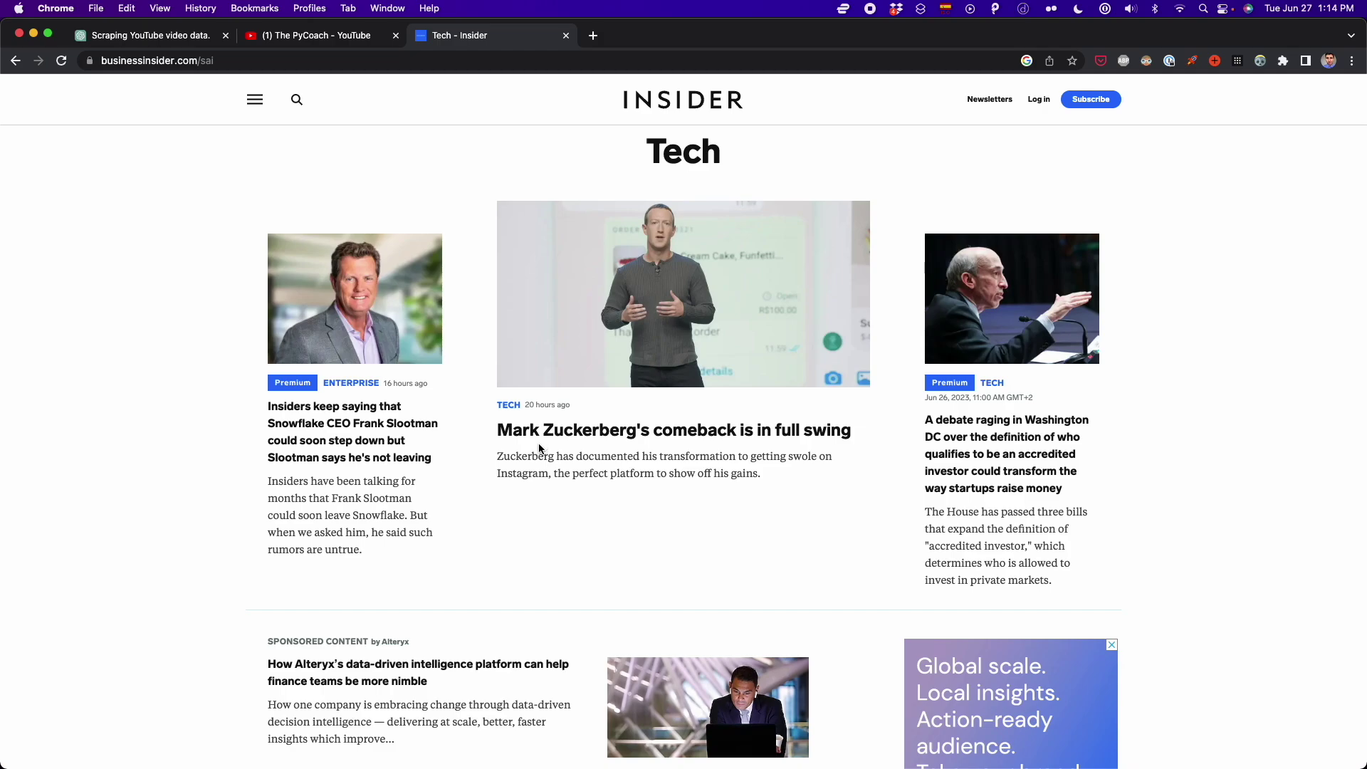
left_click_drag(768, 480, 497, 456)
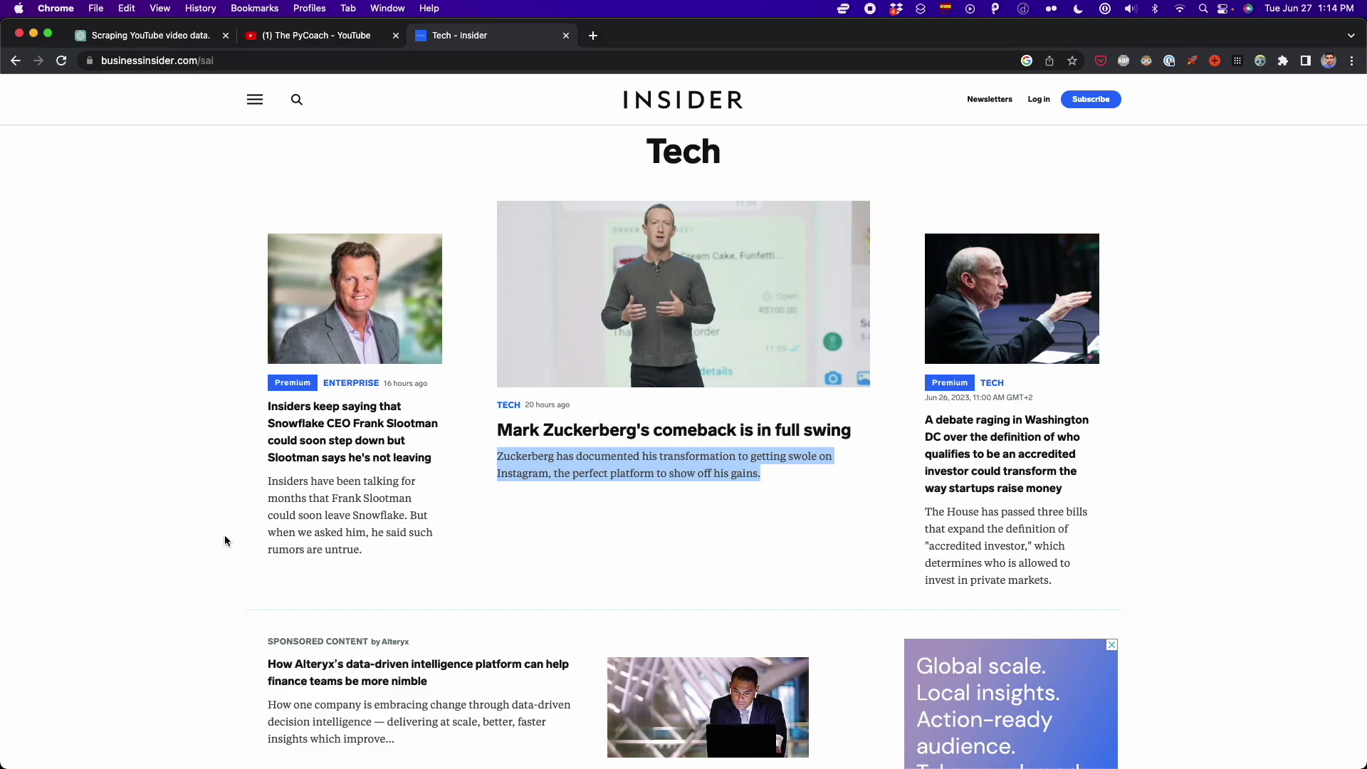
scroll(225, 541, "down", 15)
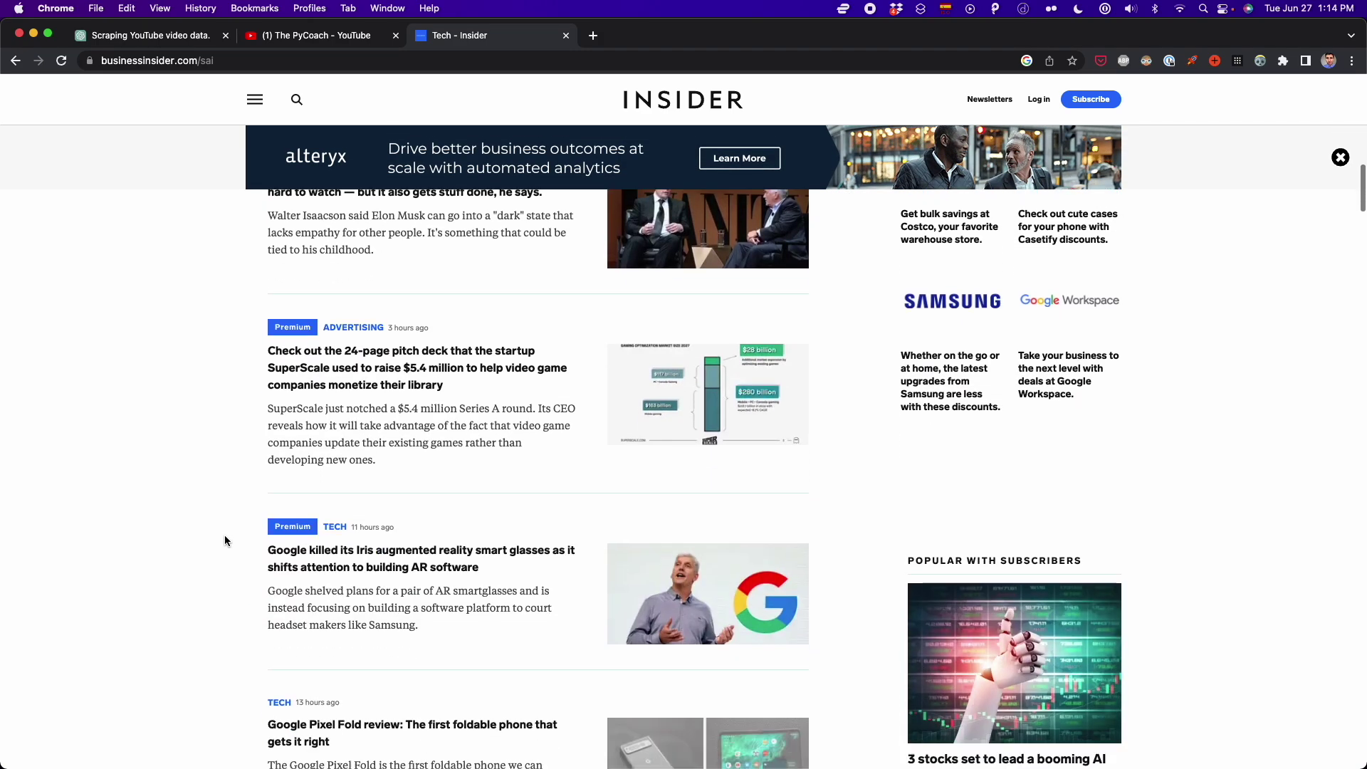
scroll(224, 535, "up", 15)
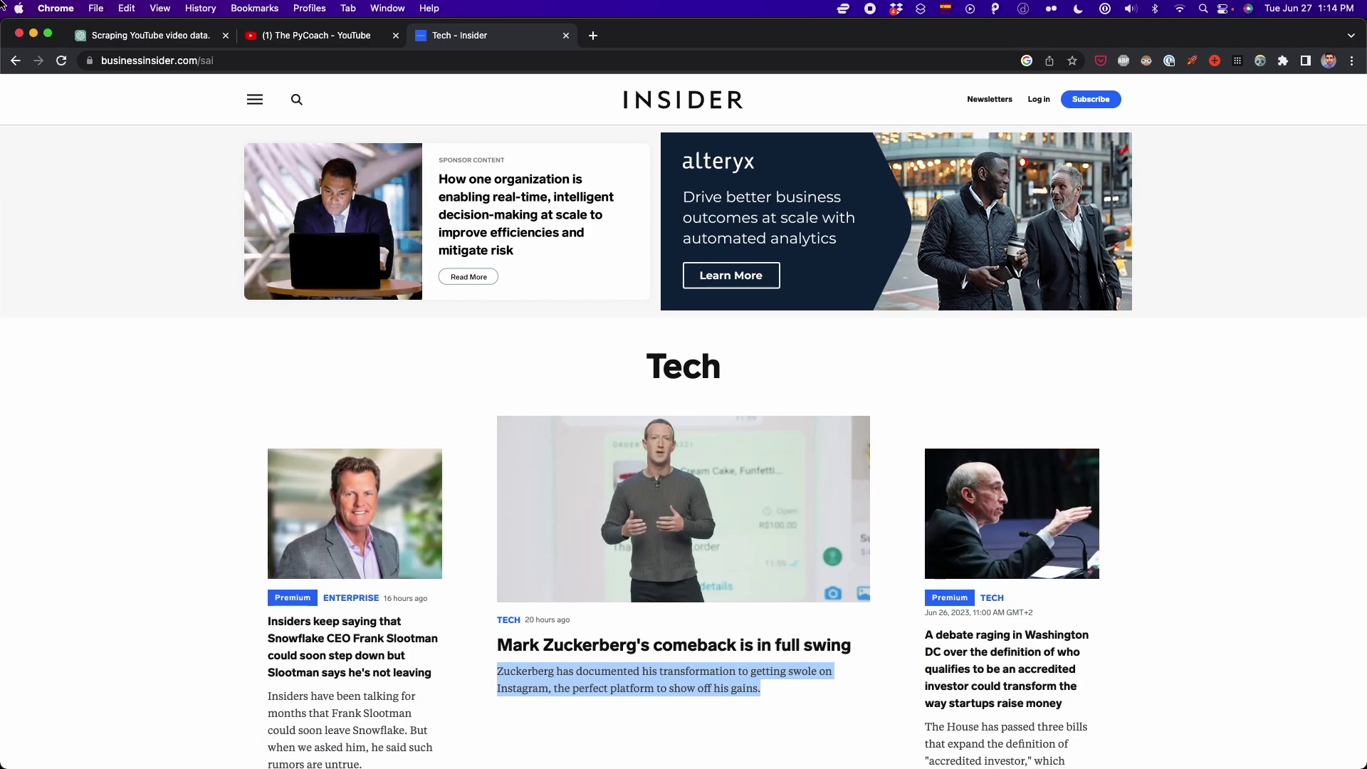
left_click(182, 37)
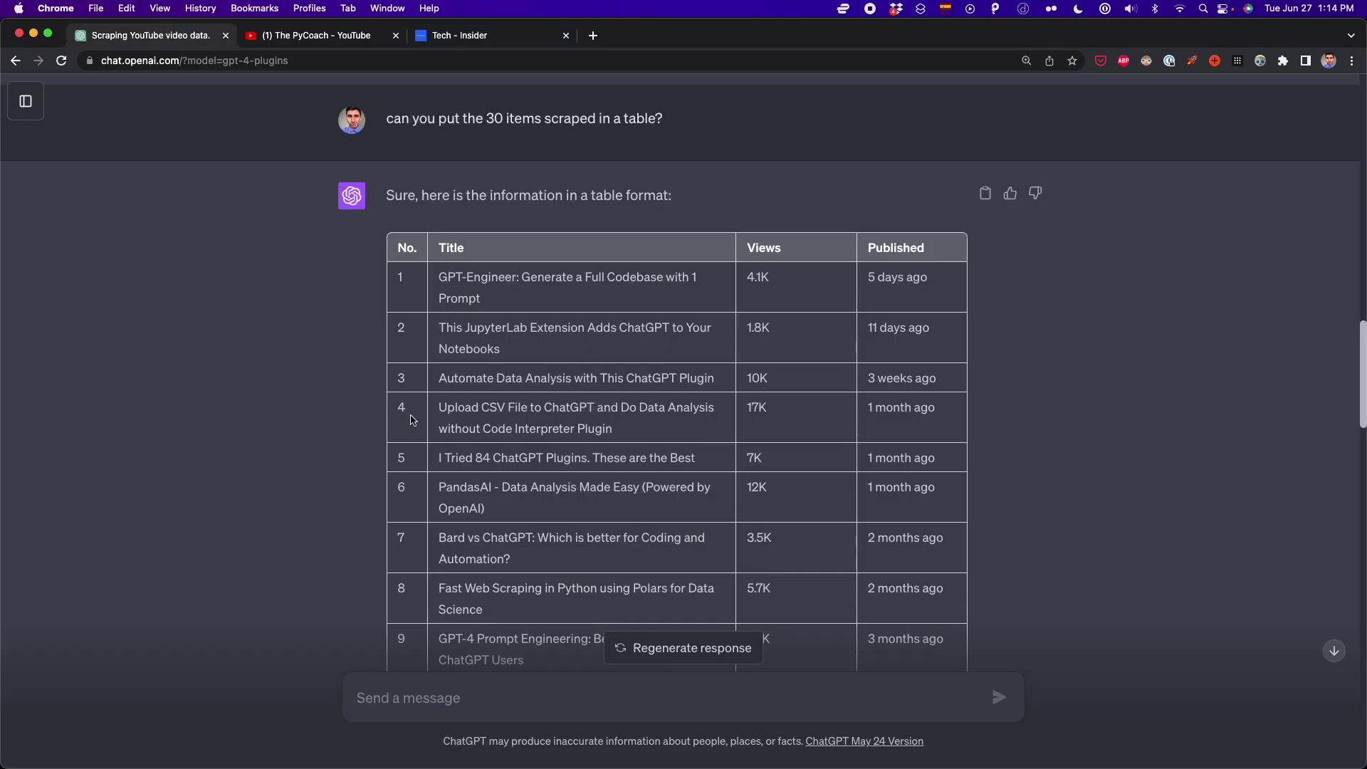
scroll(412, 420, "up", 10)
scroll(559, 458, "down", 15)
type("scrape the headlines, date published and description from the articles listed in this website: https://www.businessinsider.com/sai")
left_click_drag(583, 658, 158, 617)
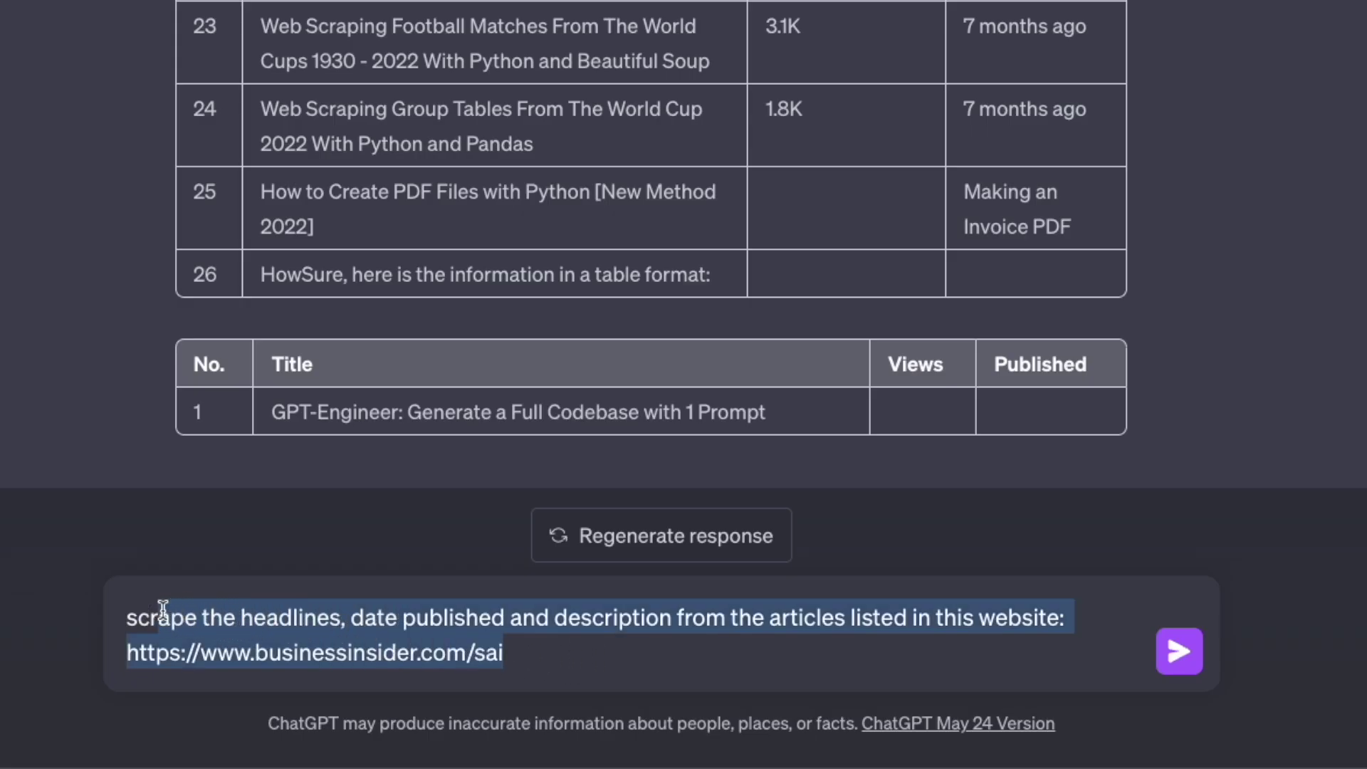
left_click(610, 650)
left_click_drag(592, 650, 116, 642)
left_click(576, 666)
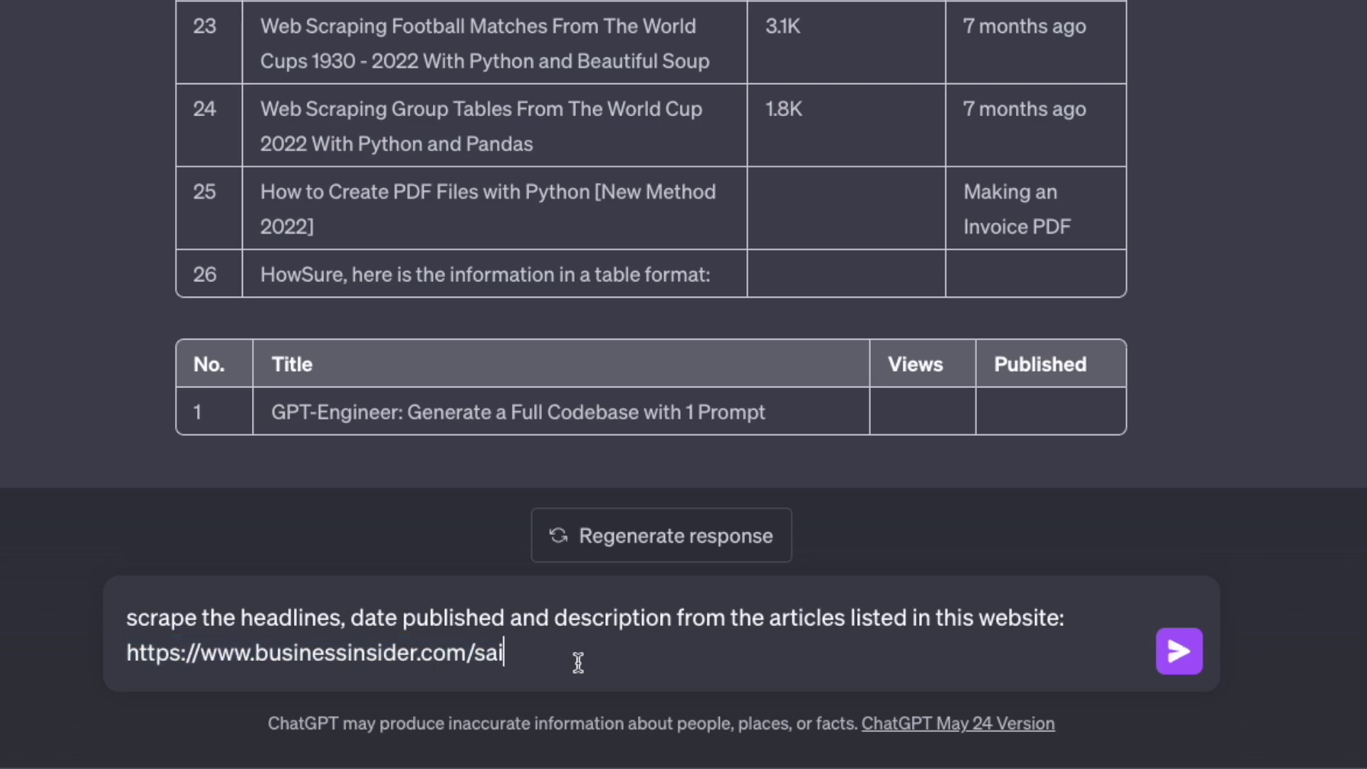
left_click(1181, 666)
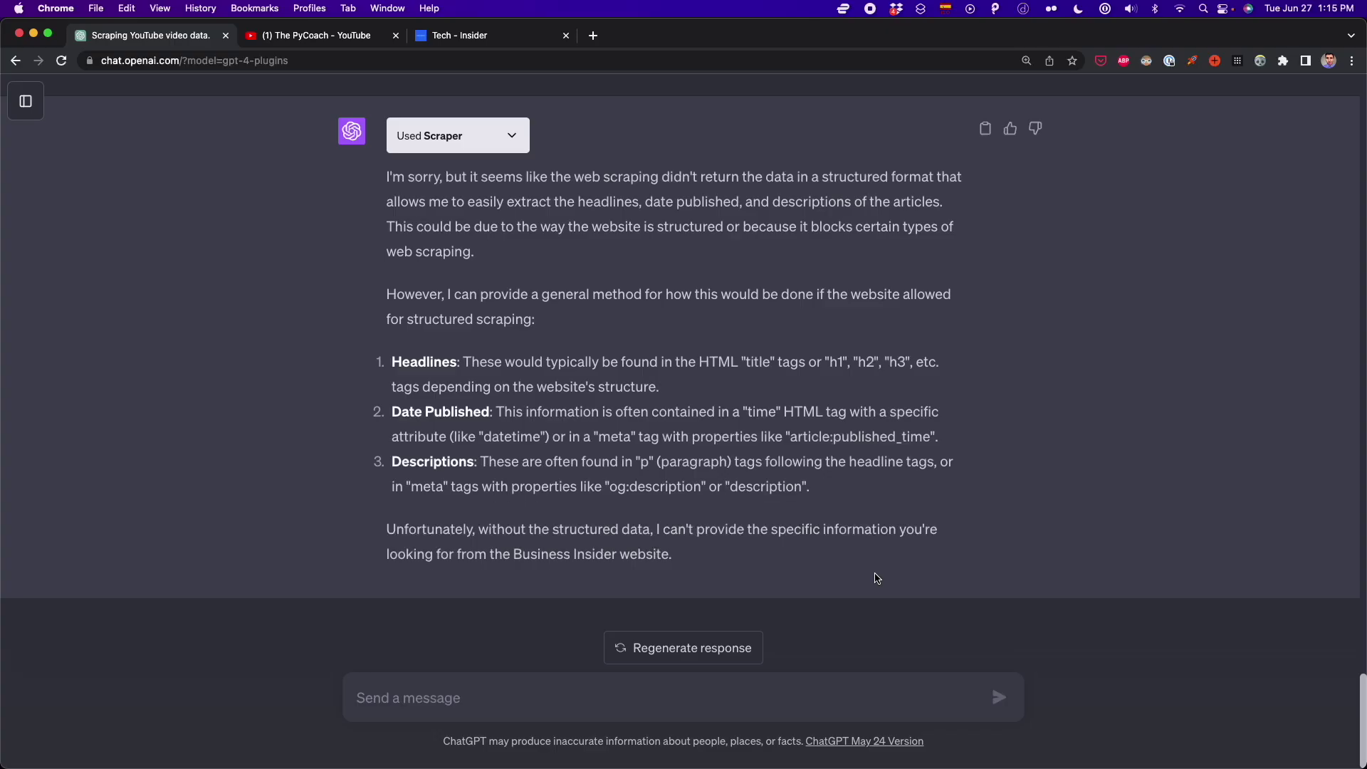
Reorder the browser tabs so the Tech - Insider page sits directly beside ChatGPT, and return to the ChatGPT conversation
scroll(877, 578, "up", 1)
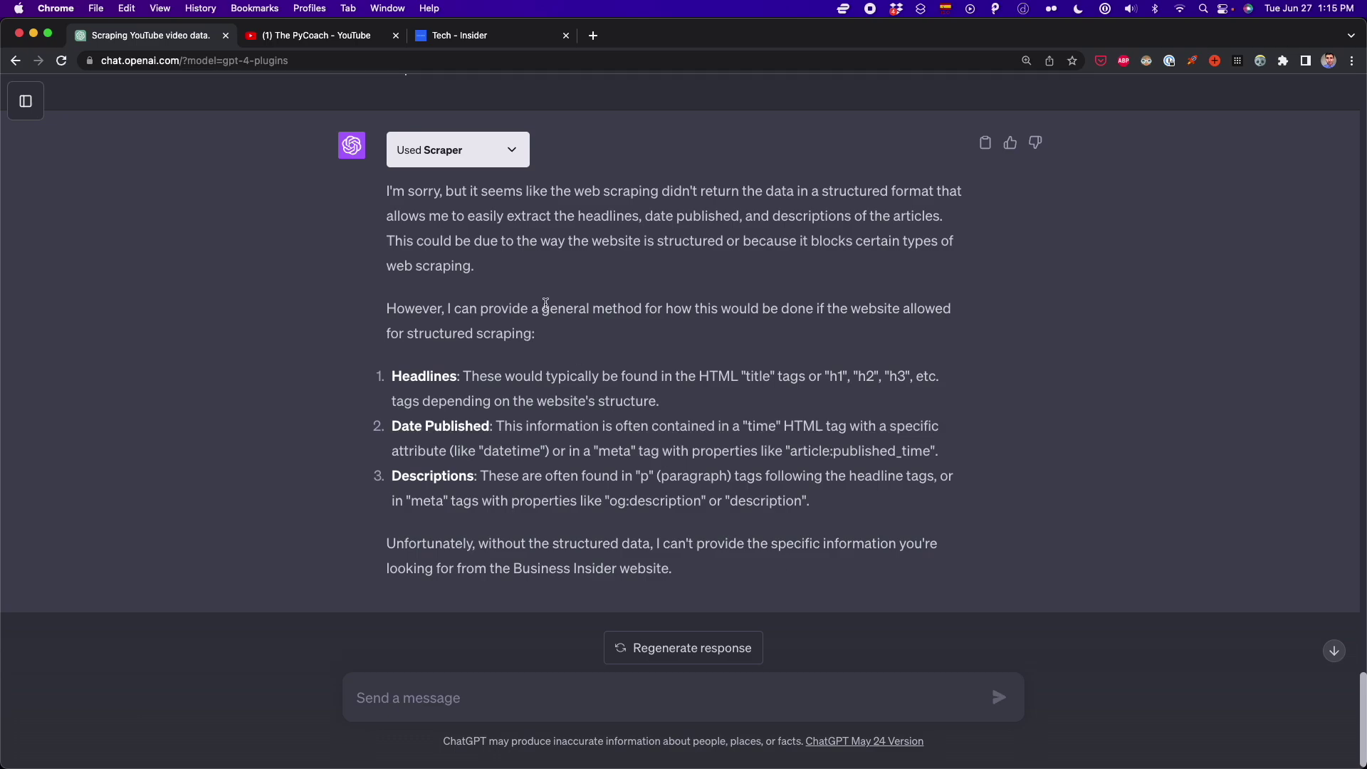
left_click_drag(498, 35, 320, 36)
left_click(150, 35)
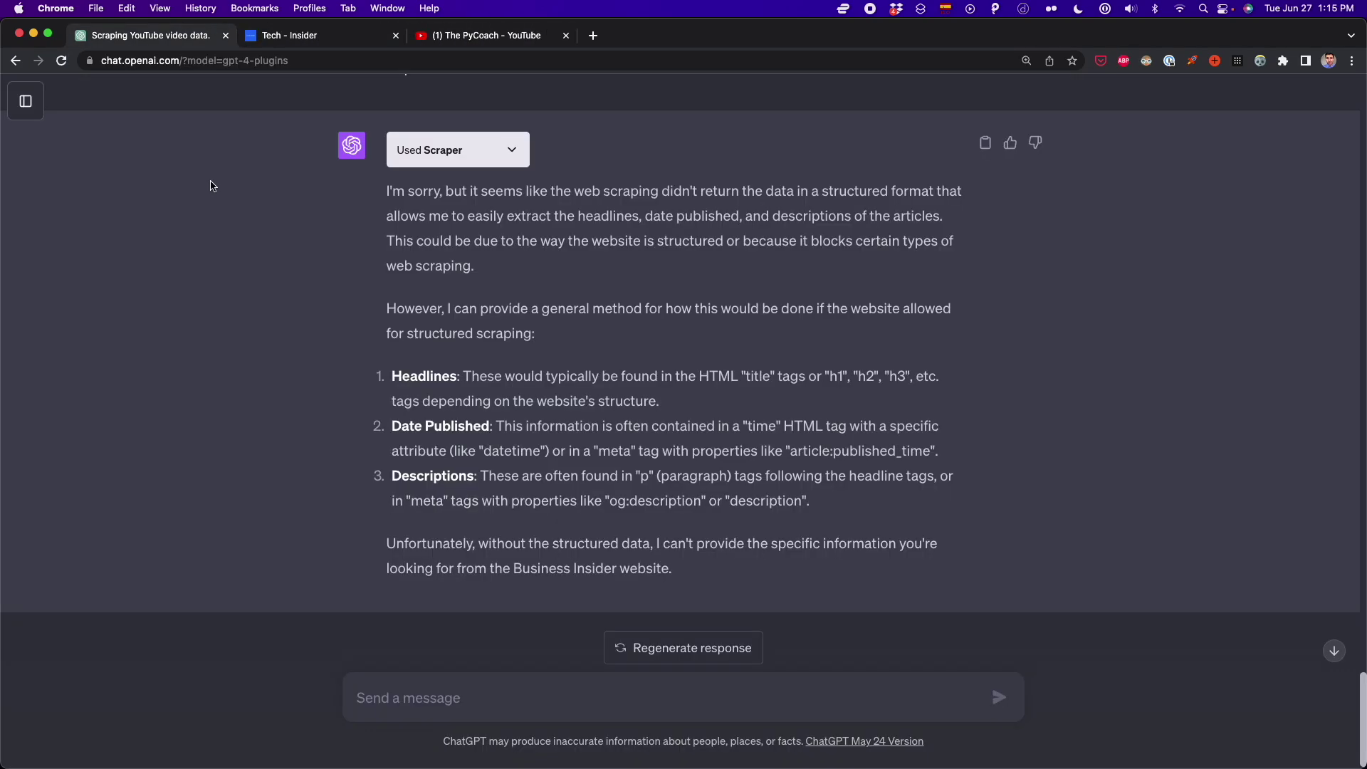
Open the earlier "Scraping Football Headlines" conversation from the chat history and hide the history list
left_click(25, 101)
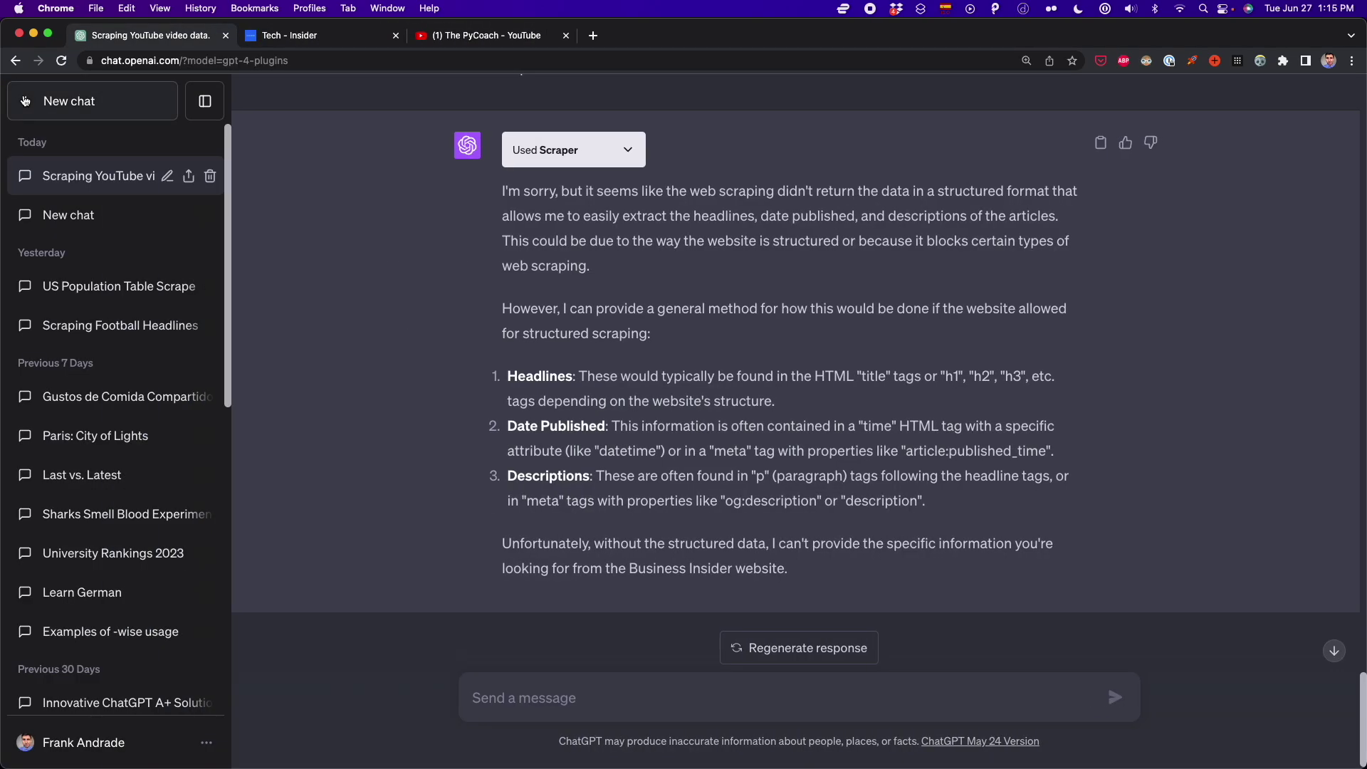
left_click(132, 336)
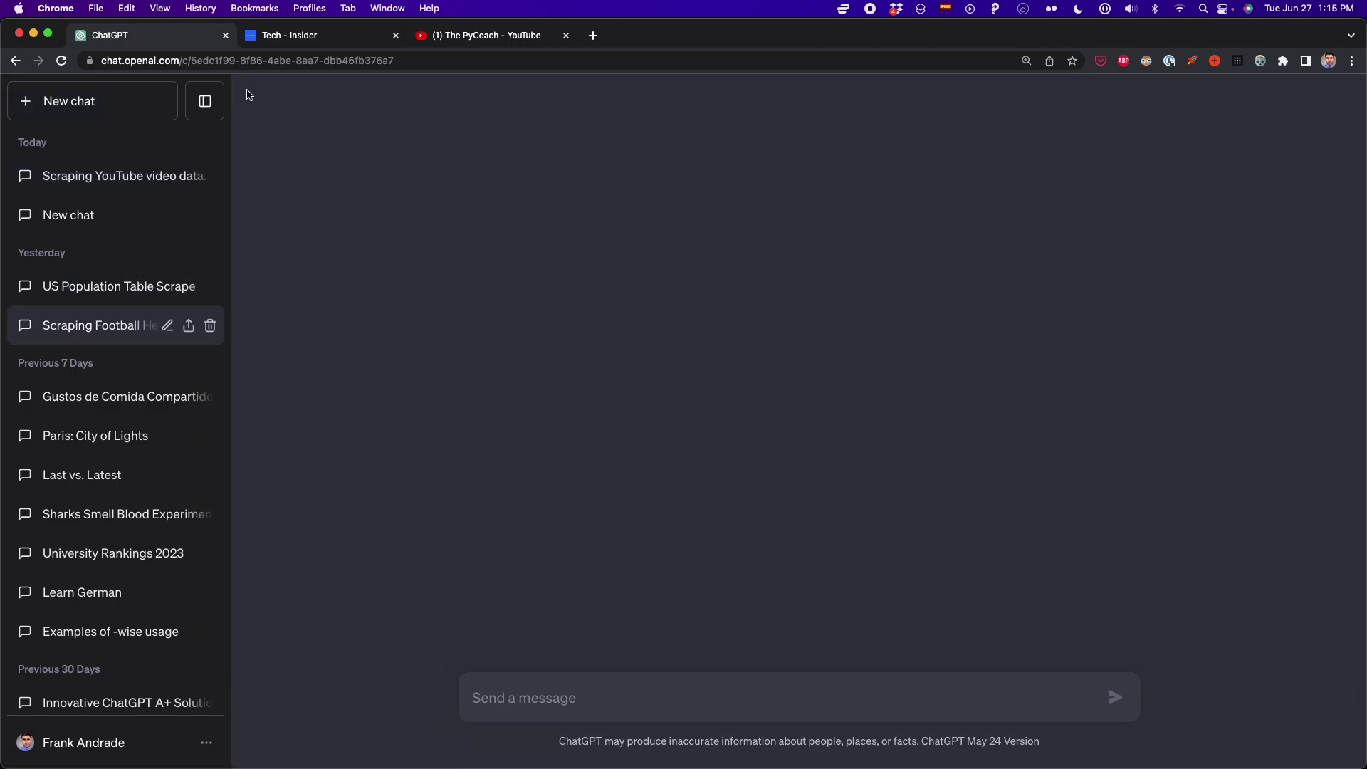
left_click(215, 98)
Find the earlier Business Insider scraping prompt in this conversation, highlight it, and review the scraped titles, descriptions and dates
scroll(582, 366, "up", 10)
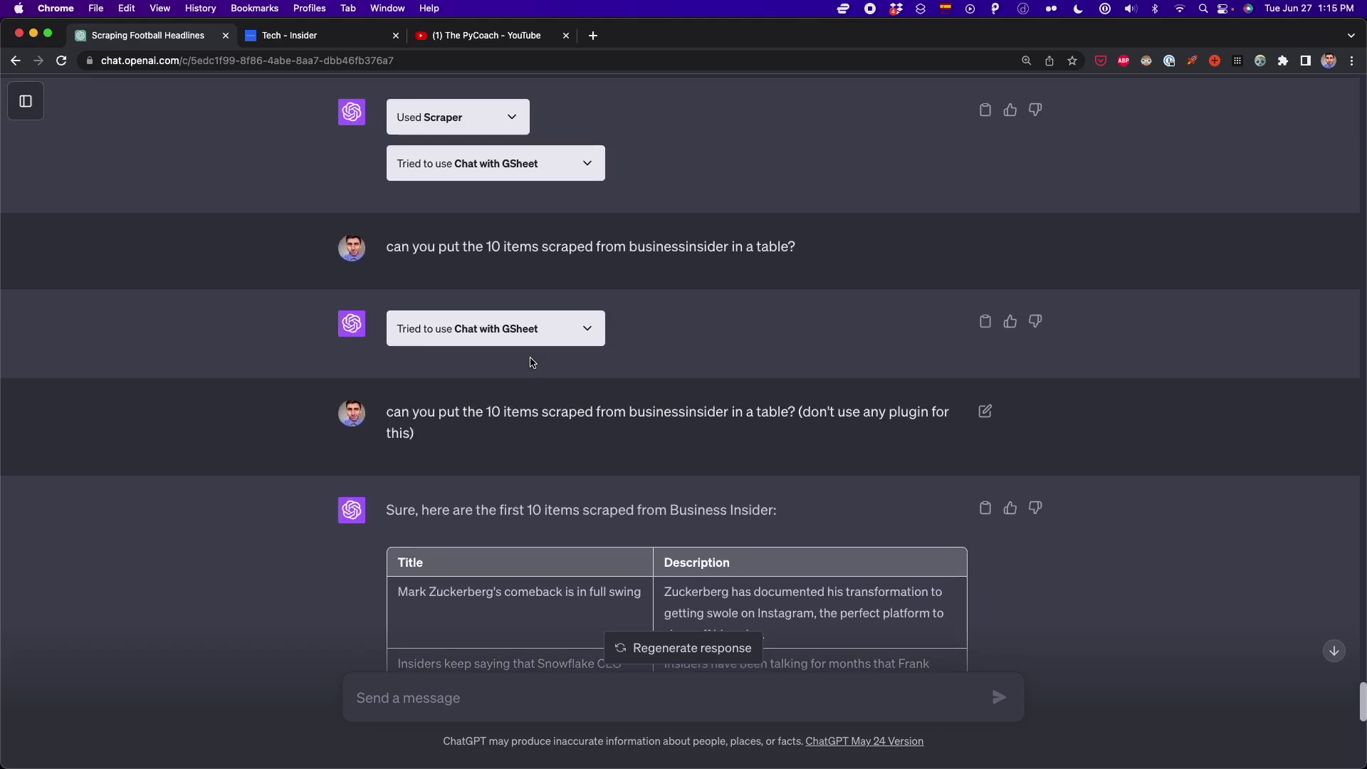
scroll(702, 389, "up", 15)
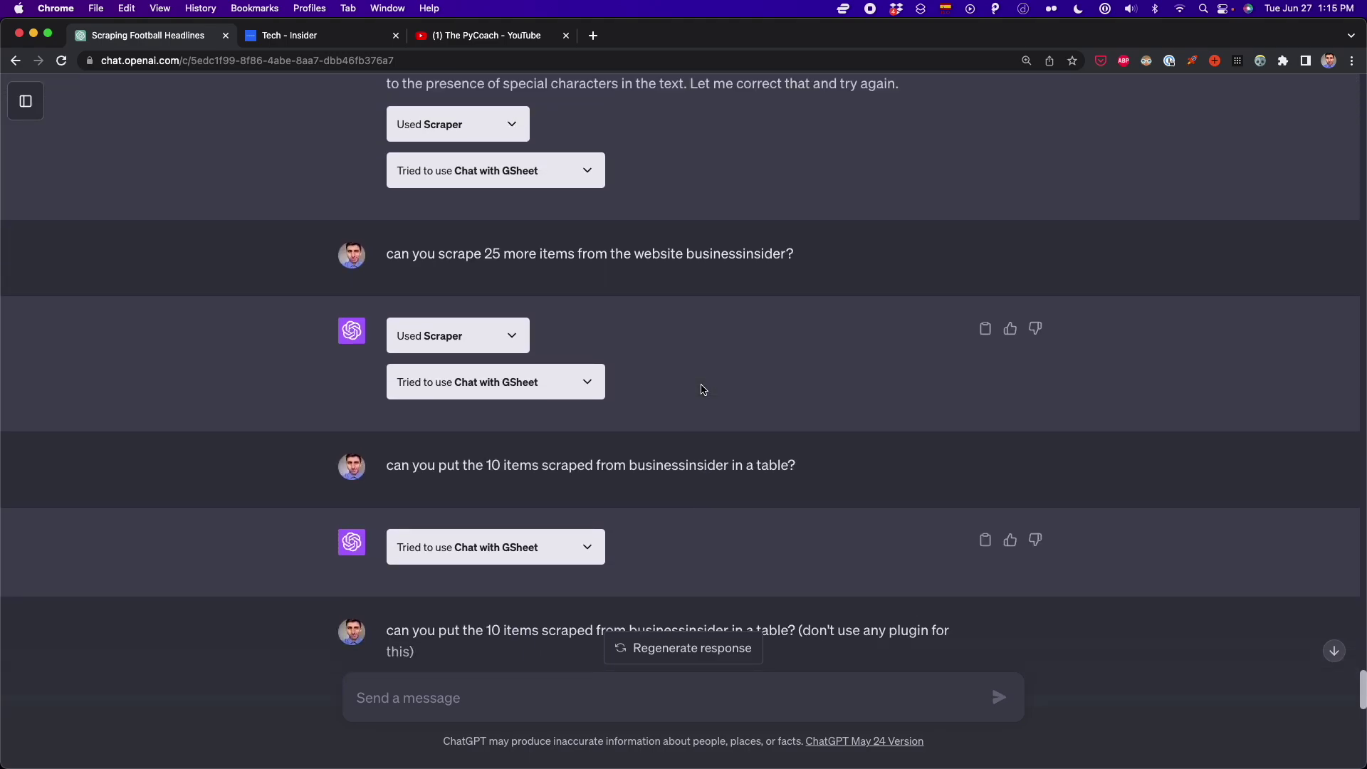
scroll(702, 385, "up", 15)
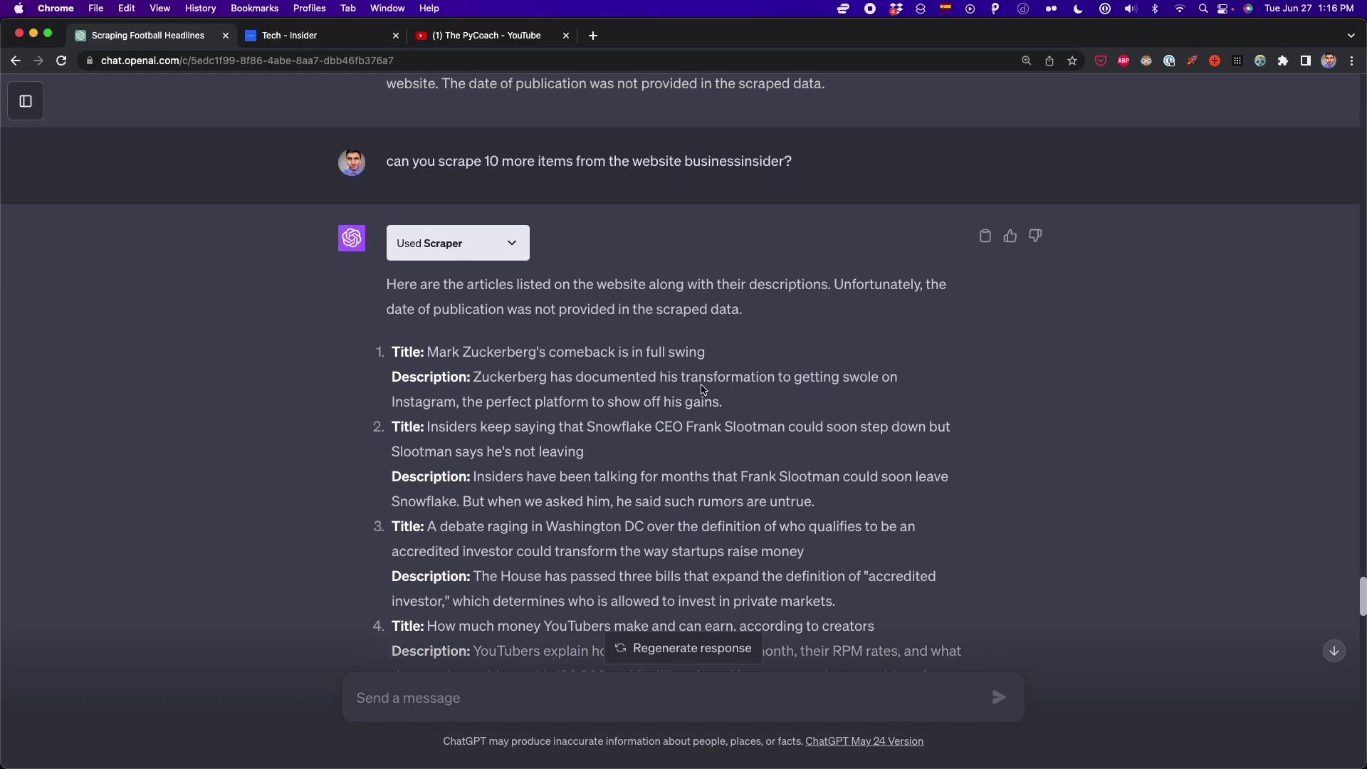
scroll(542, 245, "up", 10)
scroll(542, 244, "up", 2)
scroll(620, 214, "down", 3)
left_click_drag(618, 191, 385, 168)
scroll(584, 311, "down", 1)
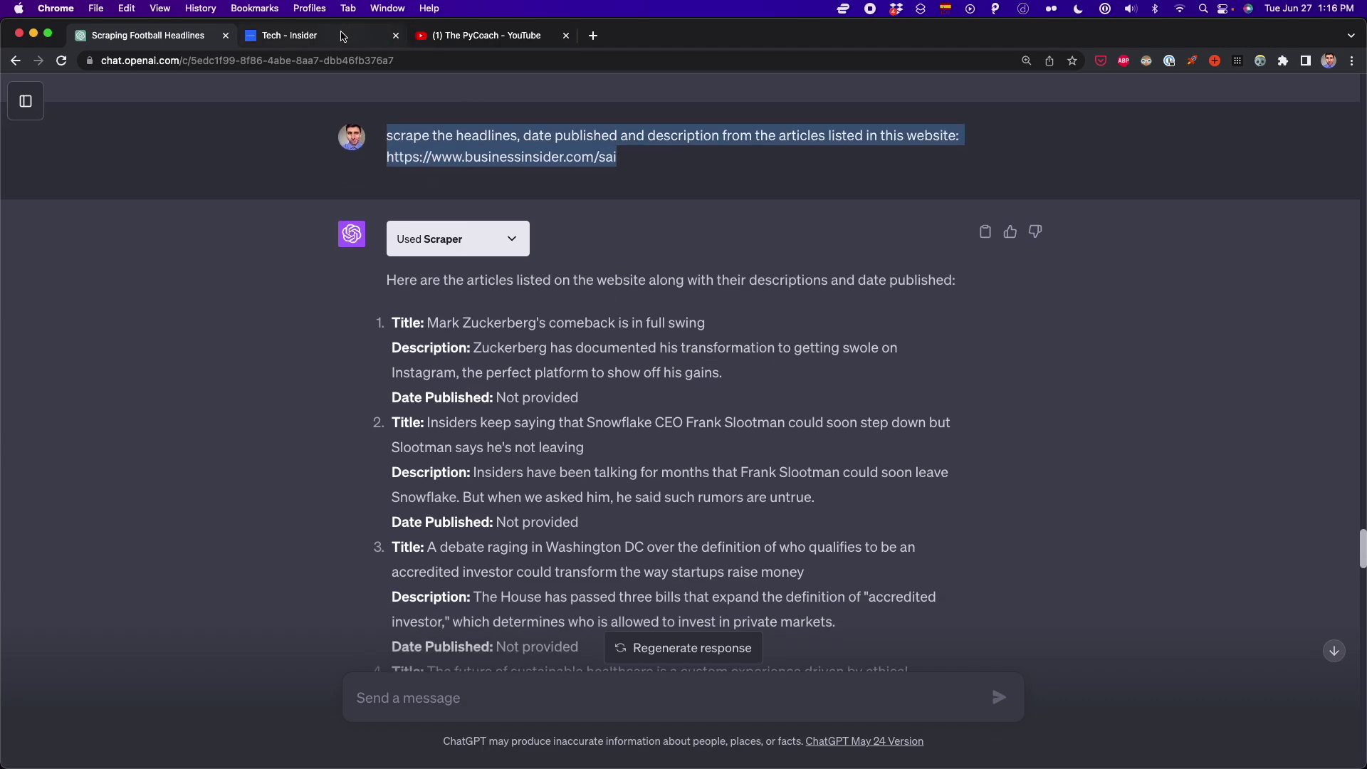
Highlight the first scraped title, compare it with the lead article on the Tech - Insider page, and return to the ChatGPT conversation
left_click_drag(719, 324, 420, 321)
left_click(306, 56)
left_click(296, 39)
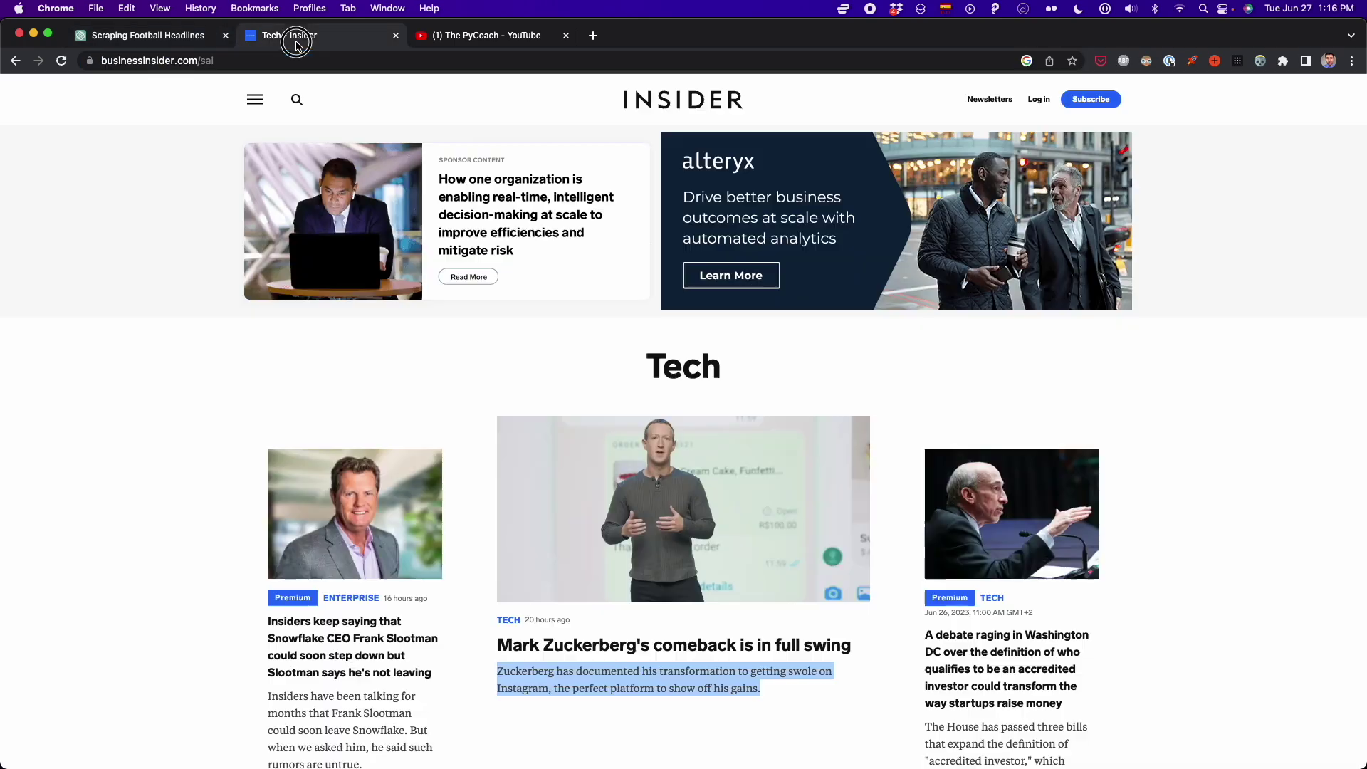
scroll(690, 356, "down", 3)
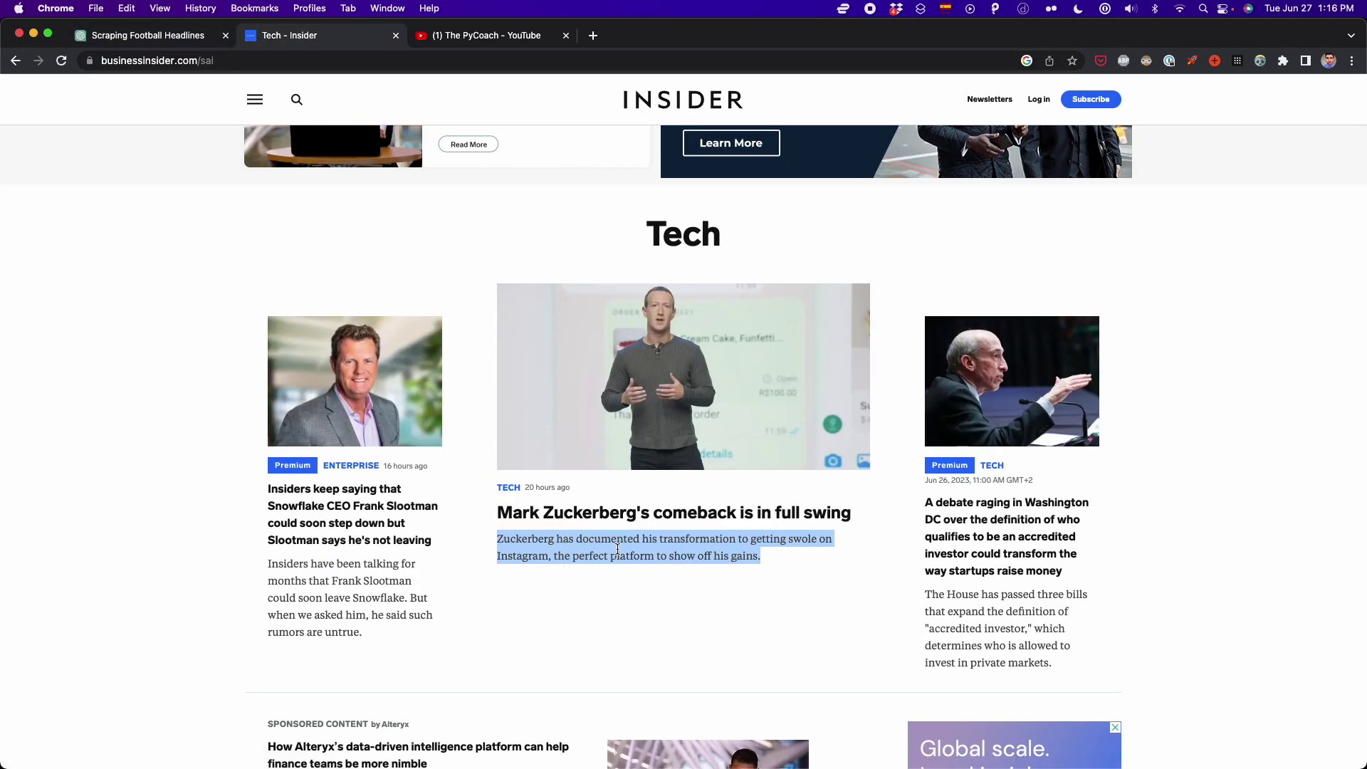
left_click(199, 37)
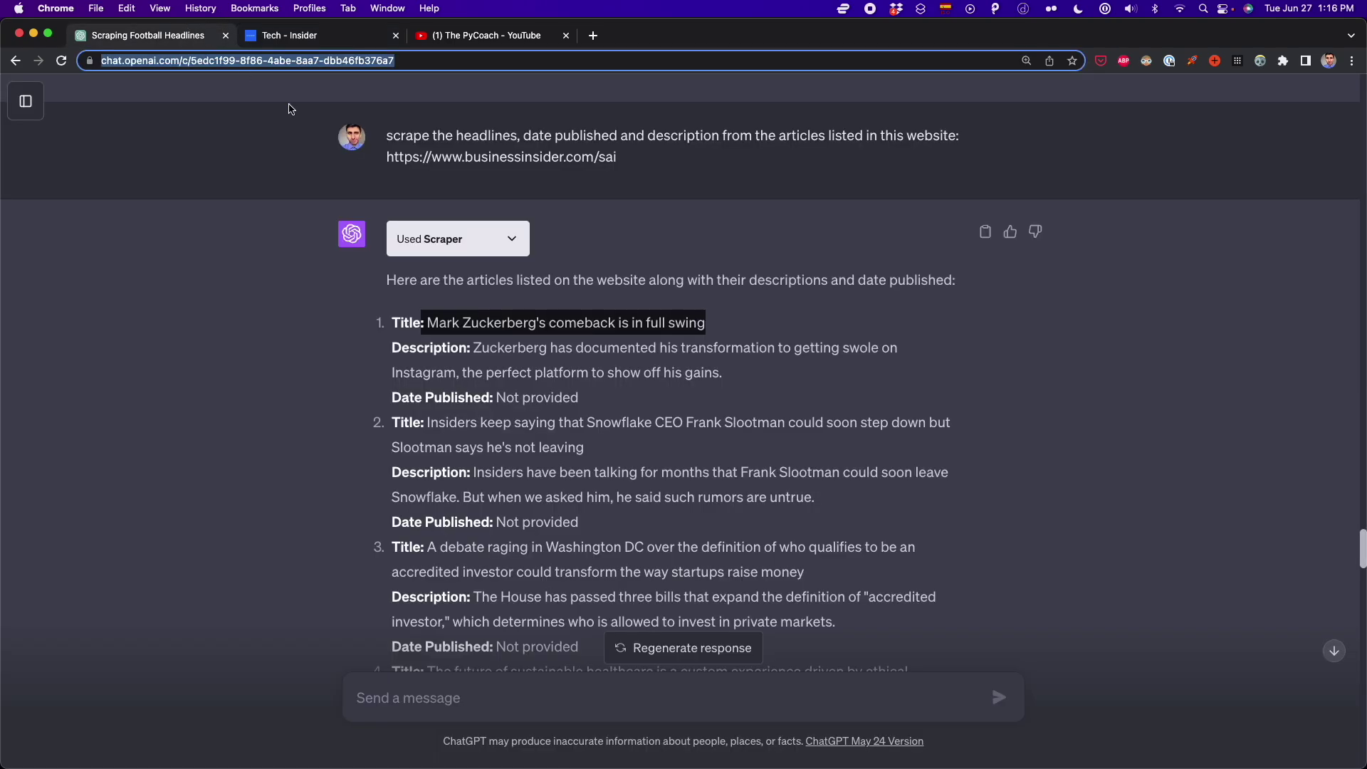
Highlight the first scraped article's title, description and publication date to examine what the Scraper plugin extracted
left_click(730, 378)
left_click_drag(453, 324, 706, 399)
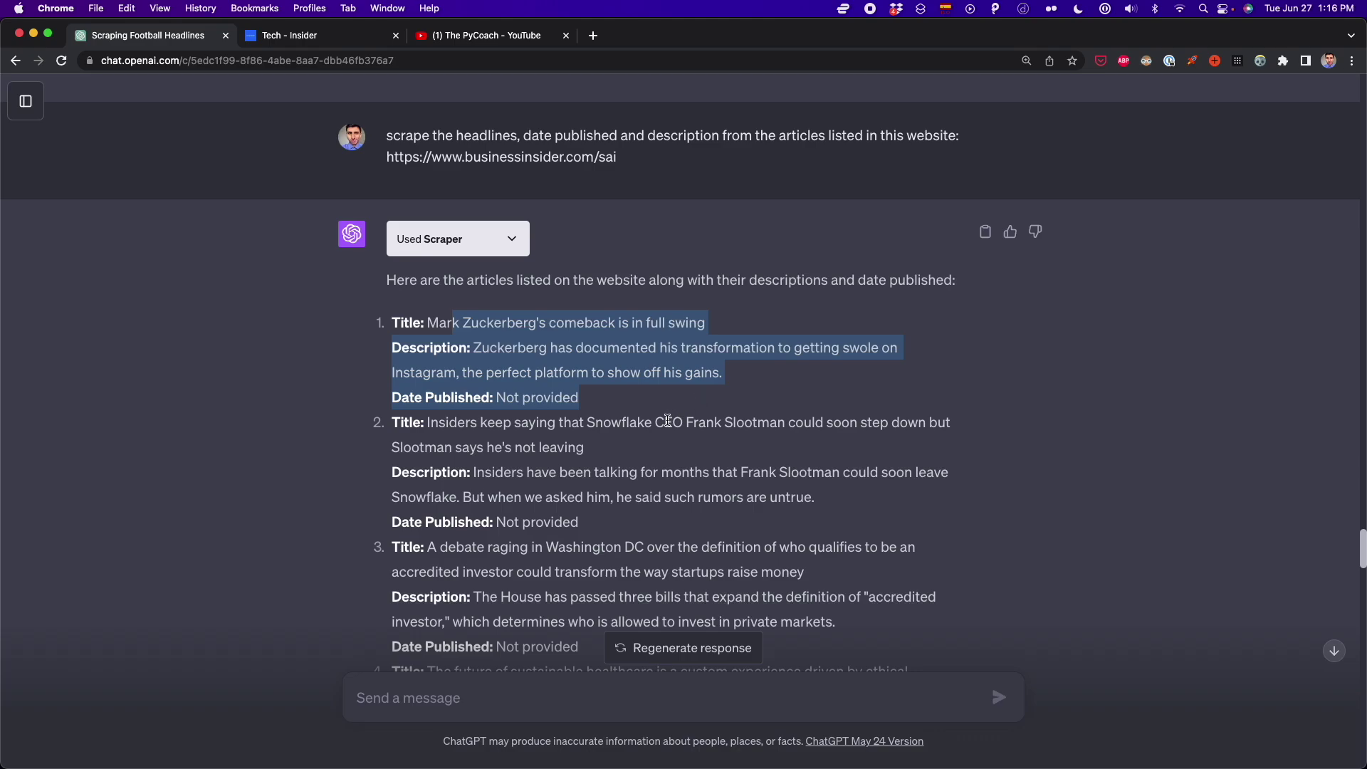
left_click(621, 415)
left_click_drag(598, 400, 393, 399)
left_click(647, 399)
left_click_drag(732, 372, 384, 330)
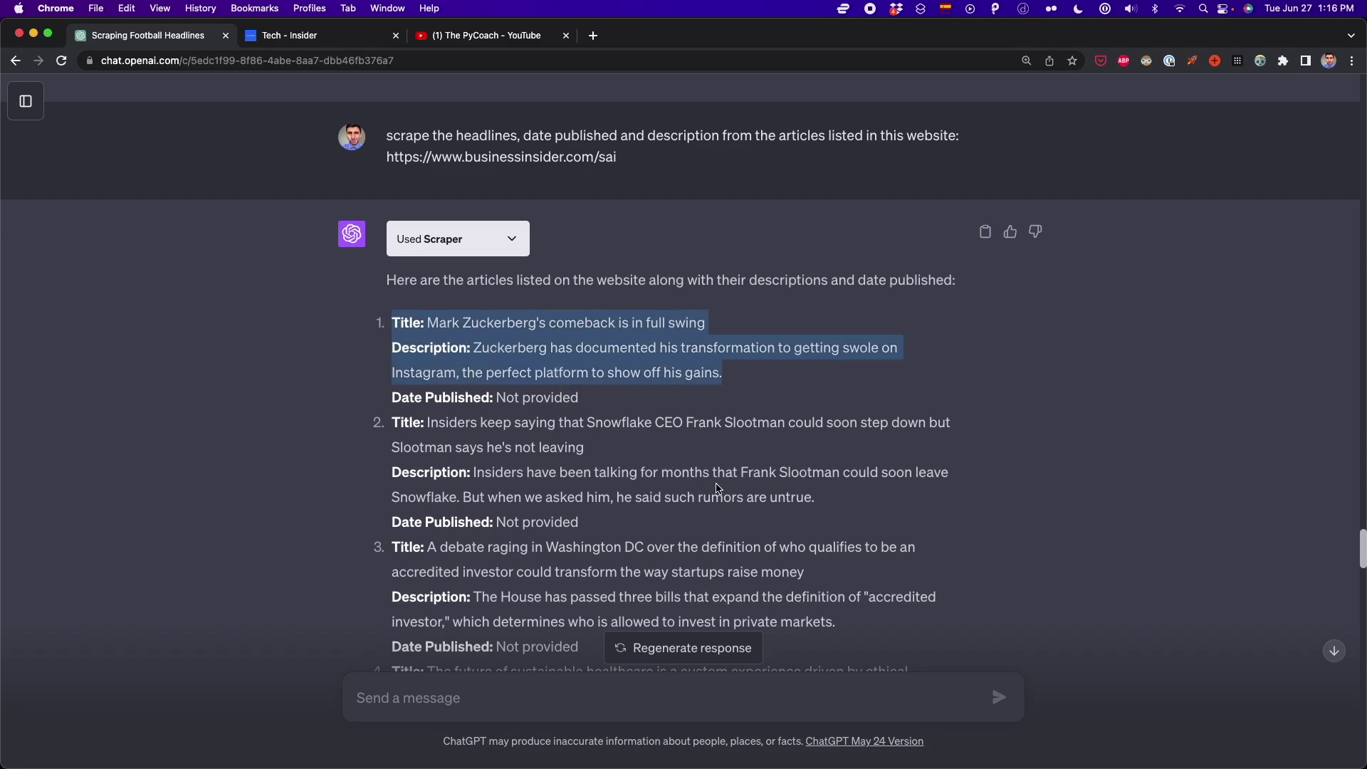
Find and highlight the follow-up prompt "can you scrape 10 more items from the website businessinsider?" and review the listed titles and descriptions
scroll(673, 500, "down", 6)
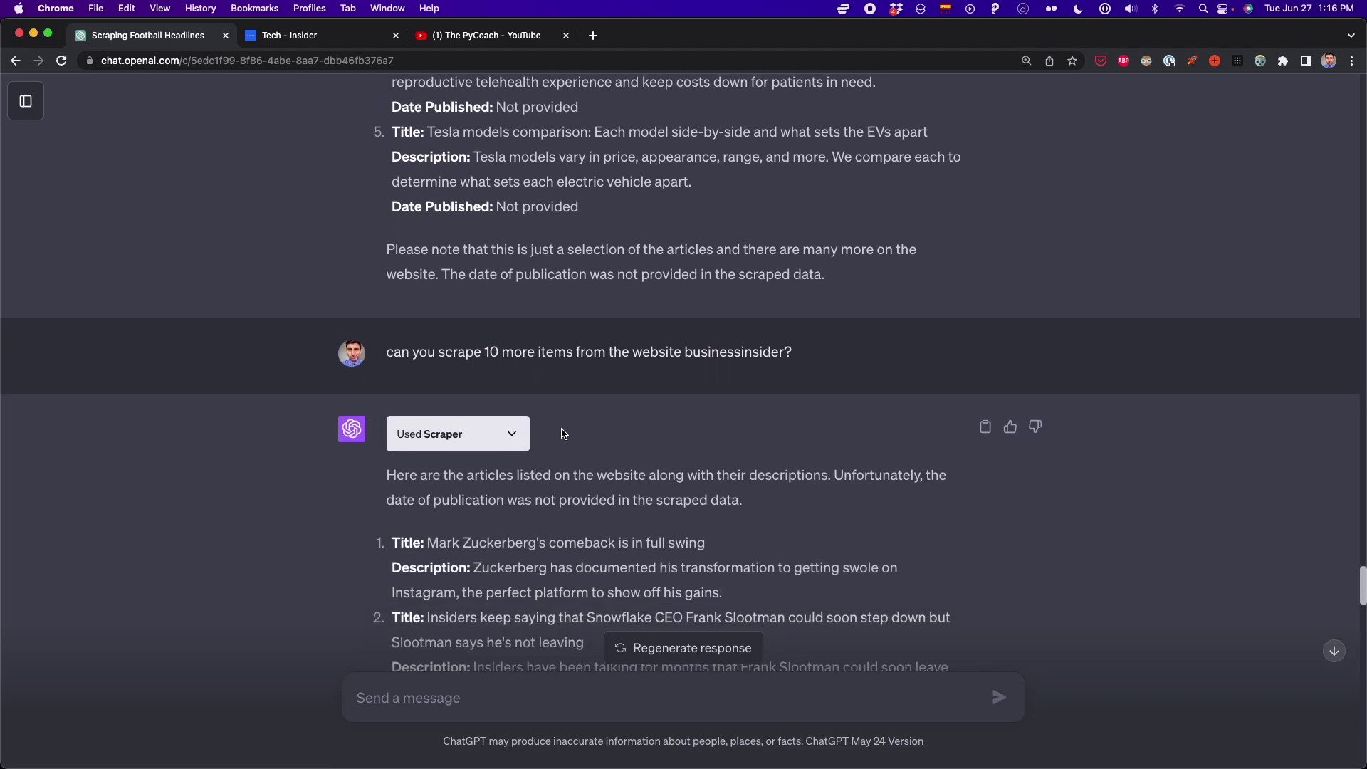
left_click_drag(812, 360, 395, 354)
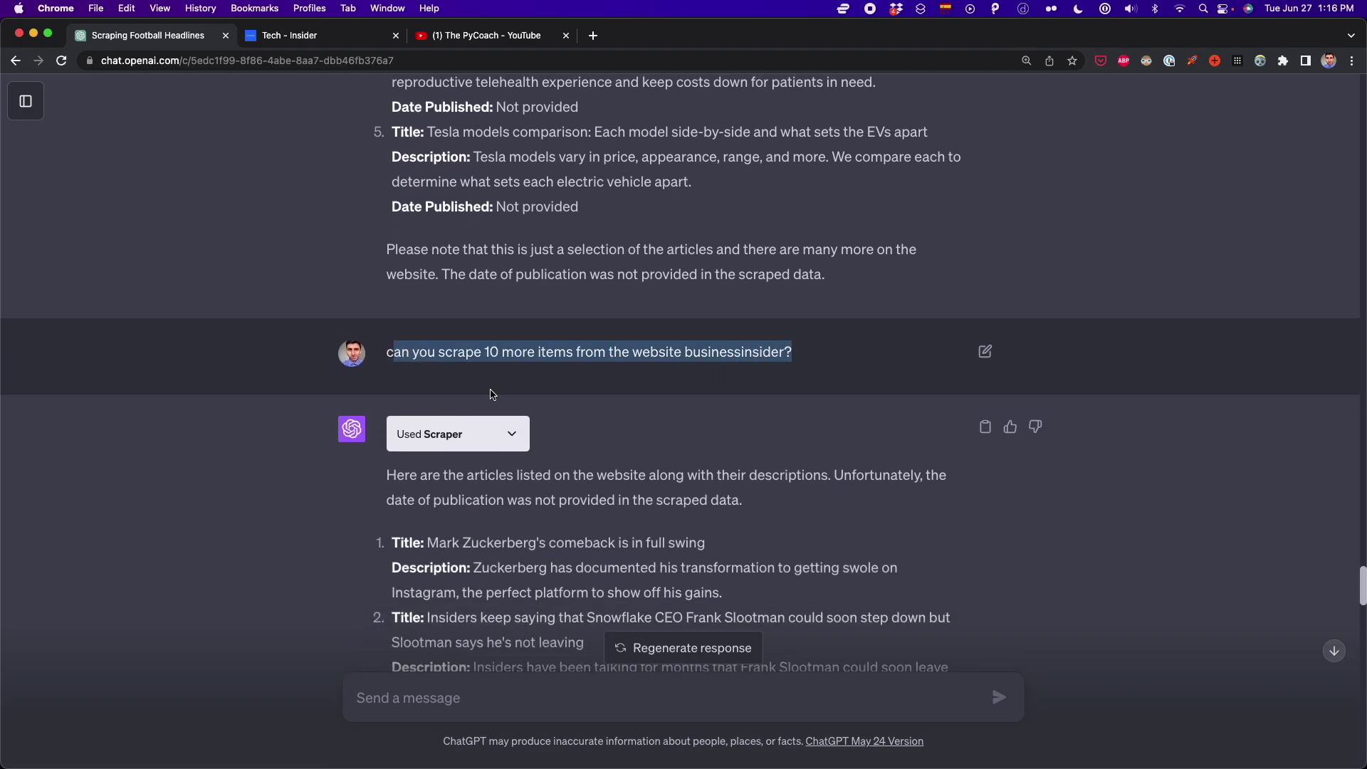
scroll(491, 394, "down", 12)
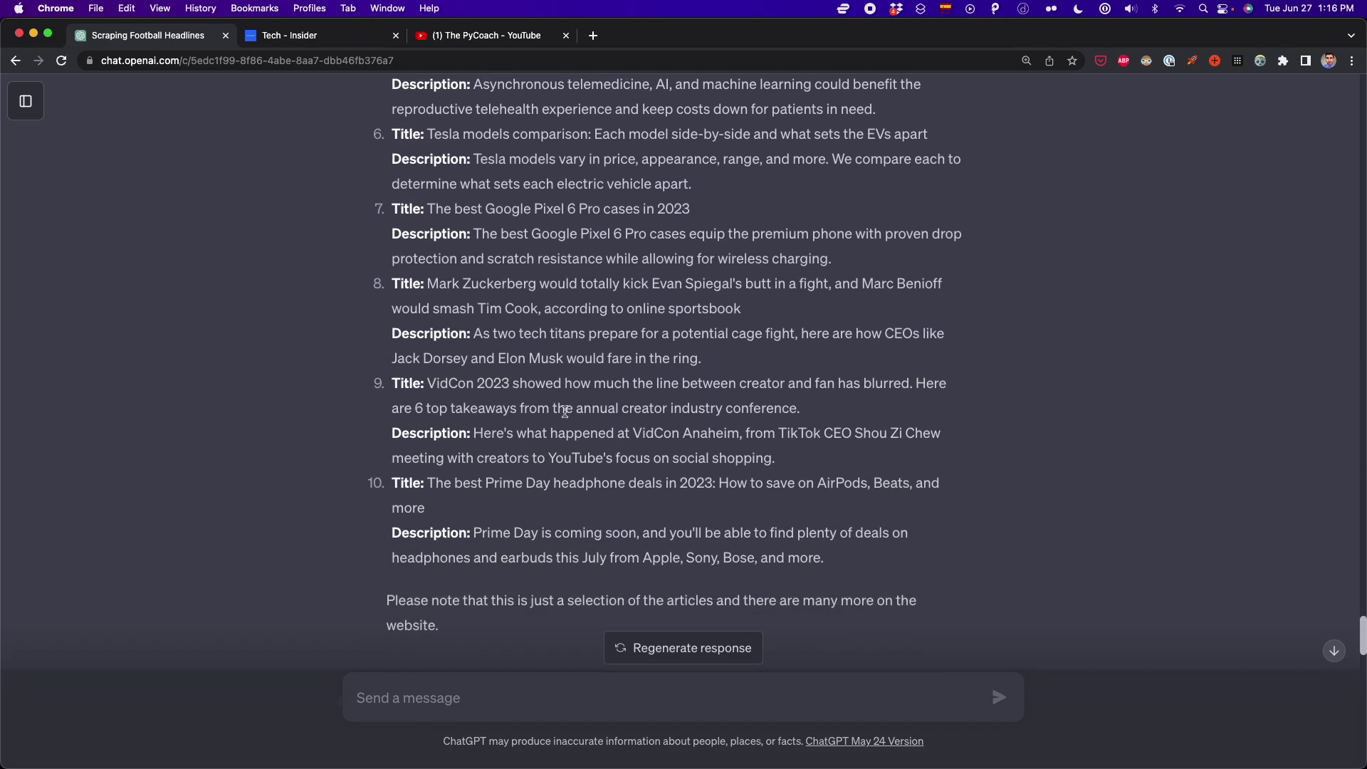
scroll(565, 411, "up", 10)
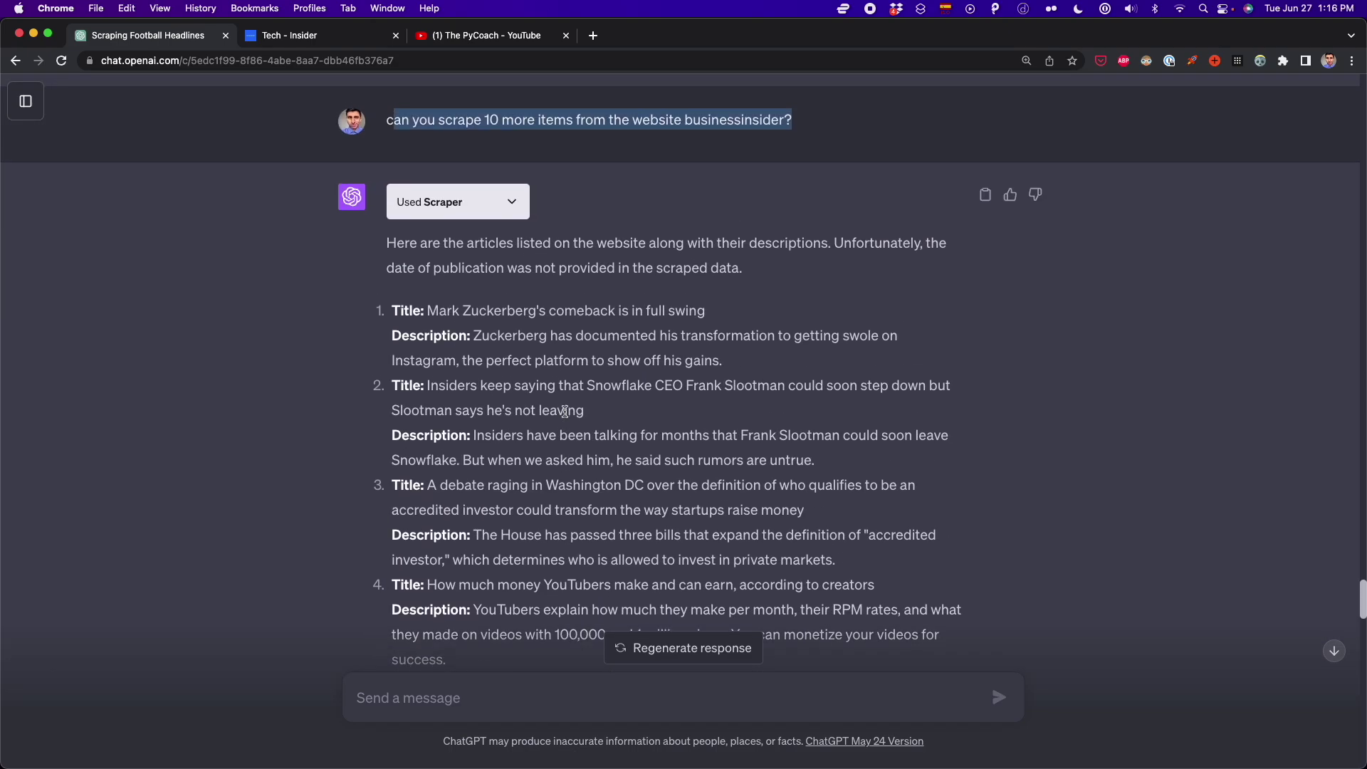
scroll(565, 412, "down", 1)
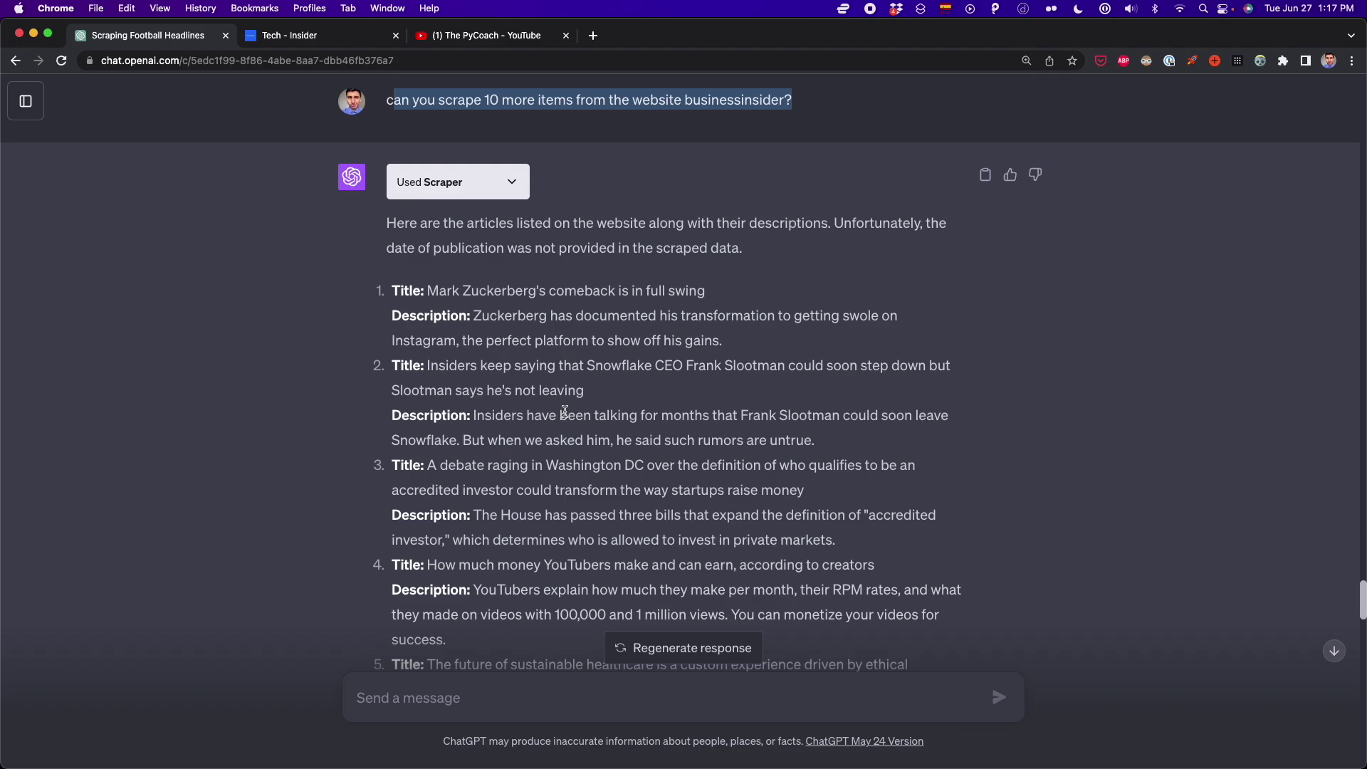
left_click(495, 358)
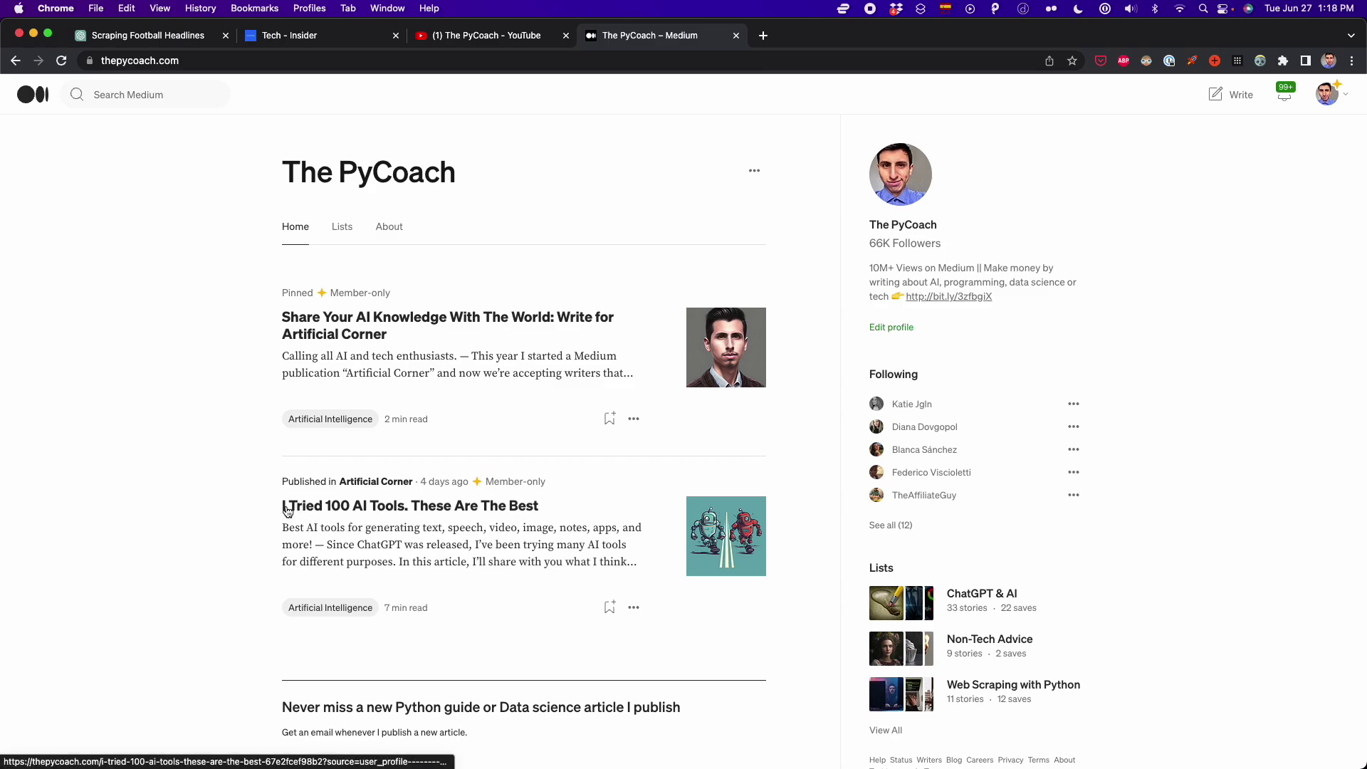
Browse the article list on The PyCoach Medium page, then go back to its beginning
scroll(446, 523, "down", 3)
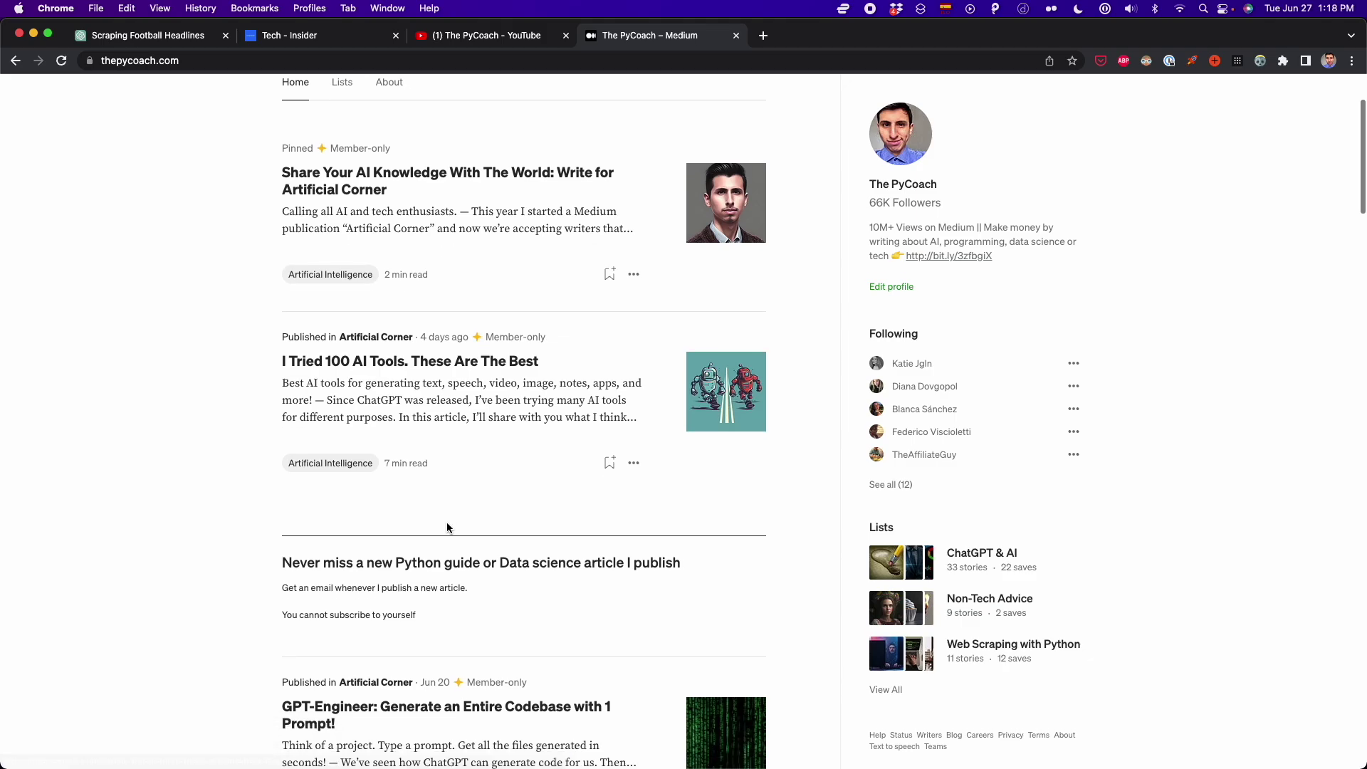
scroll(446, 523, "down", 20)
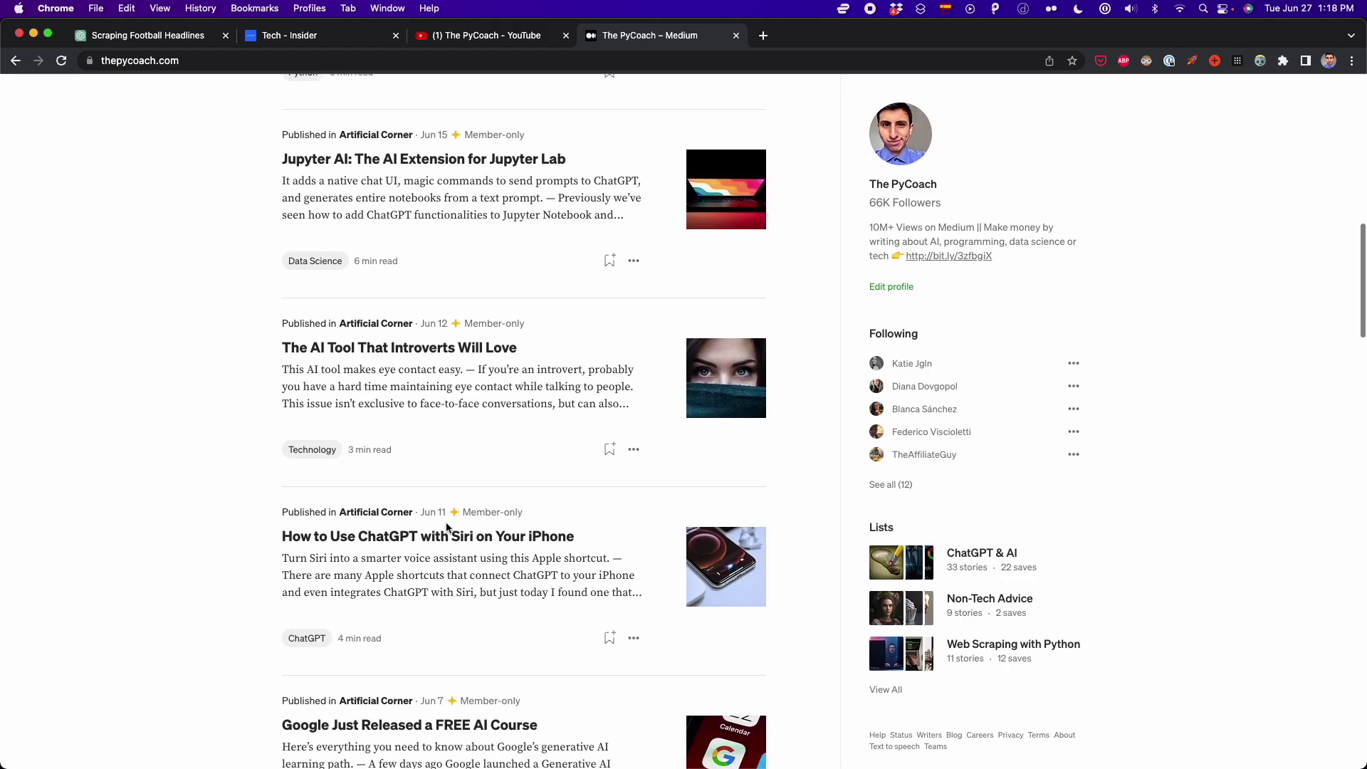
scroll(447, 527, "down", 20)
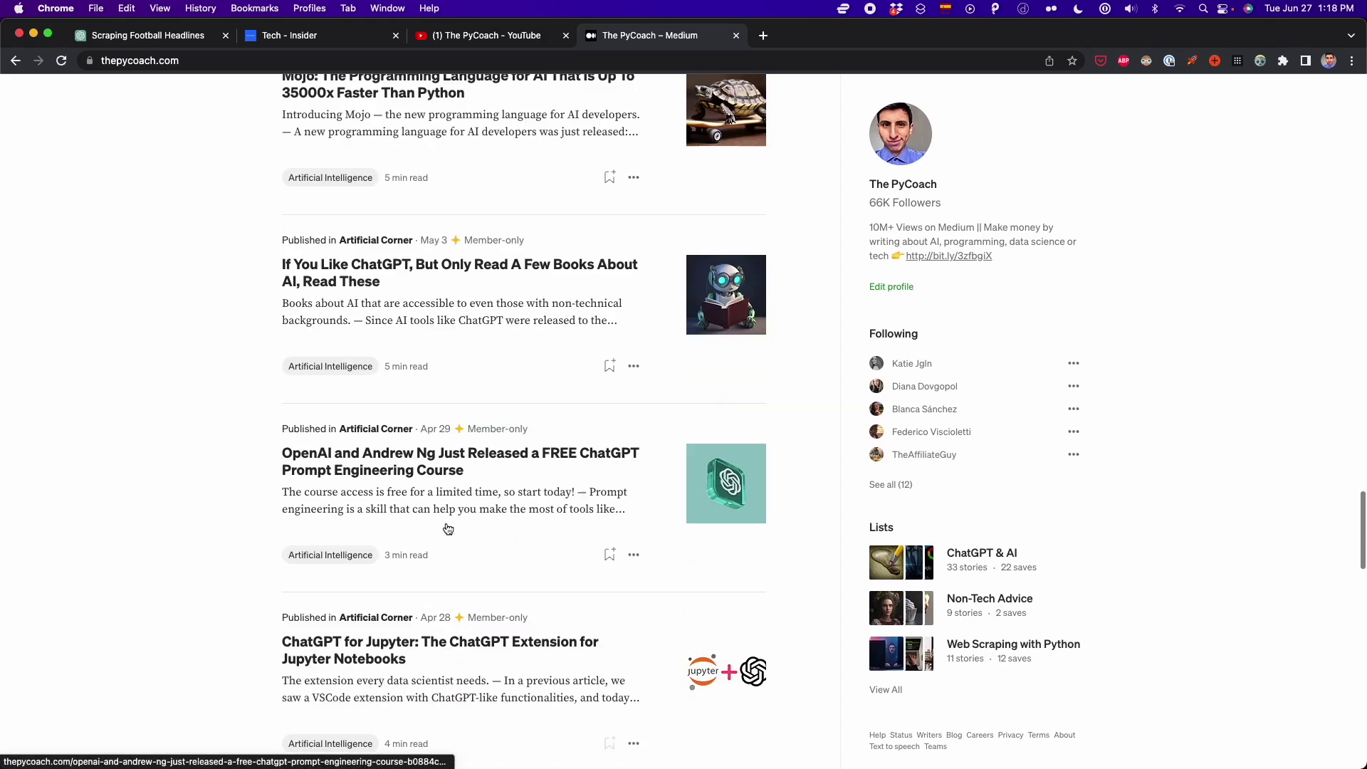
scroll(446, 527, "down", 1)
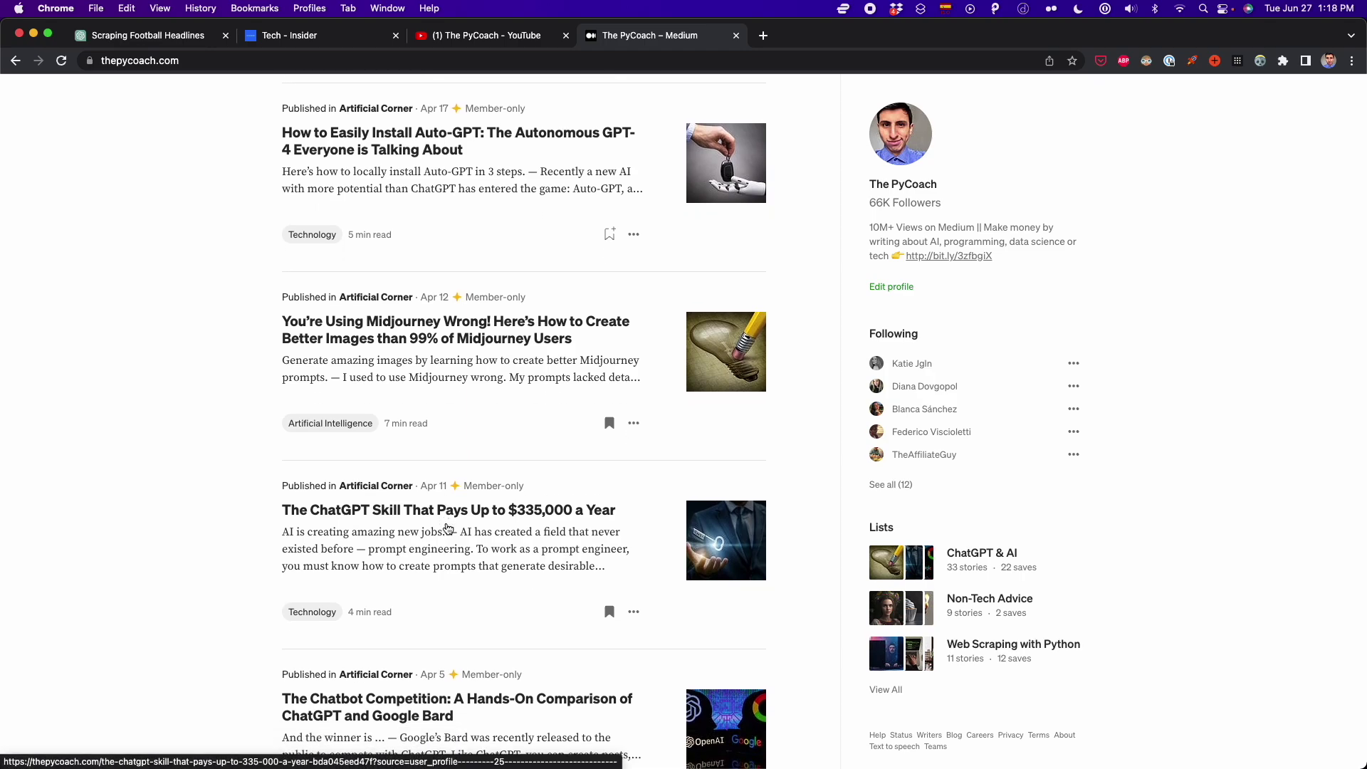
scroll(446, 527, "up", 20)
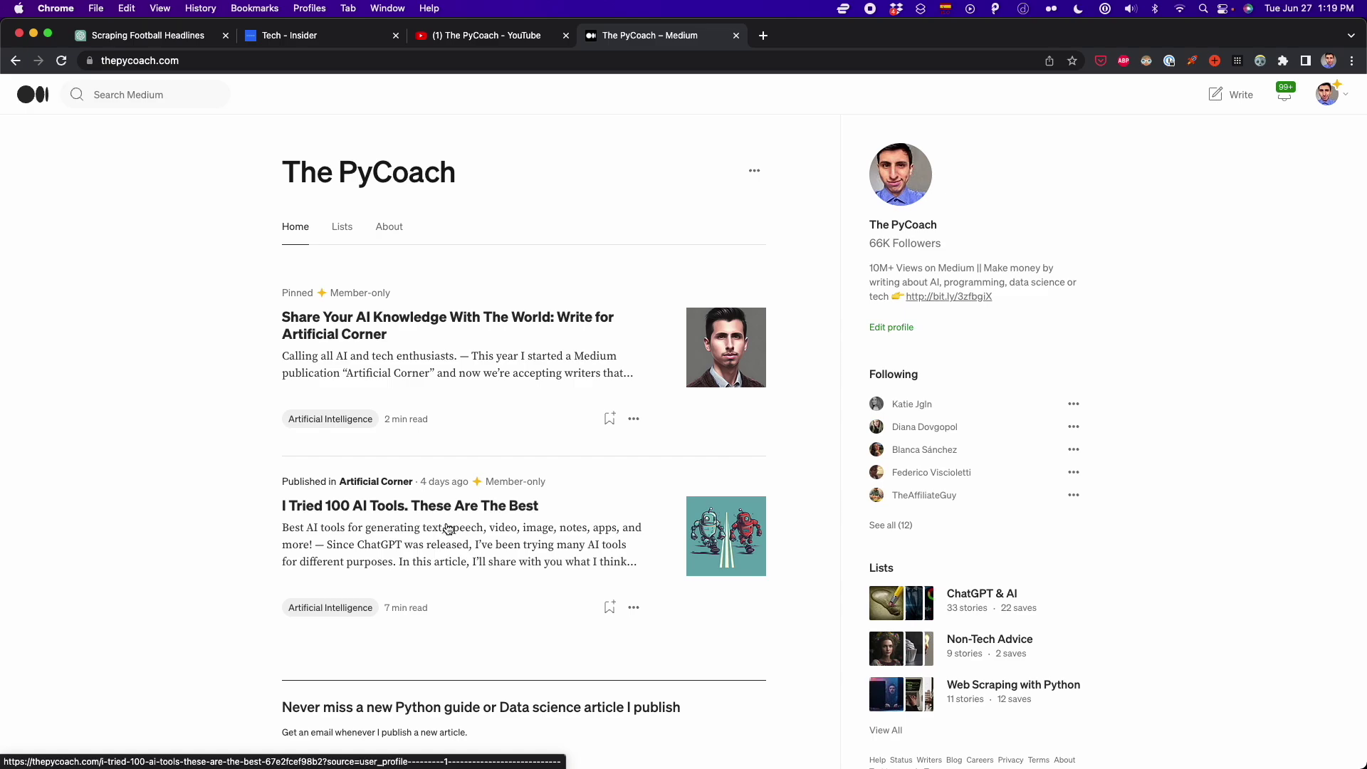
Return to ChatGPT, open the "Scraping YouTube video data" conversation from the chat history, and hide the history list
left_click(171, 34)
scroll(564, 435, "down", 20)
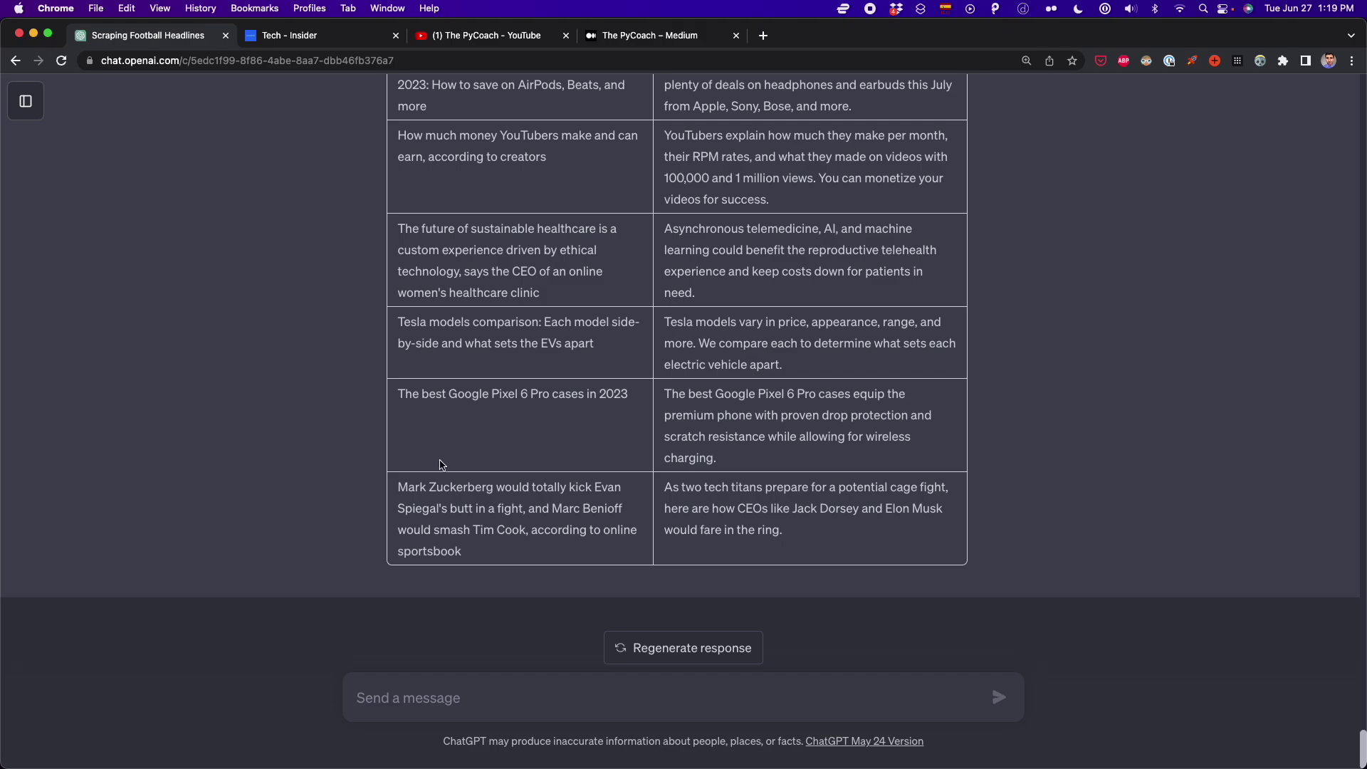
left_click(39, 107)
left_click(106, 177)
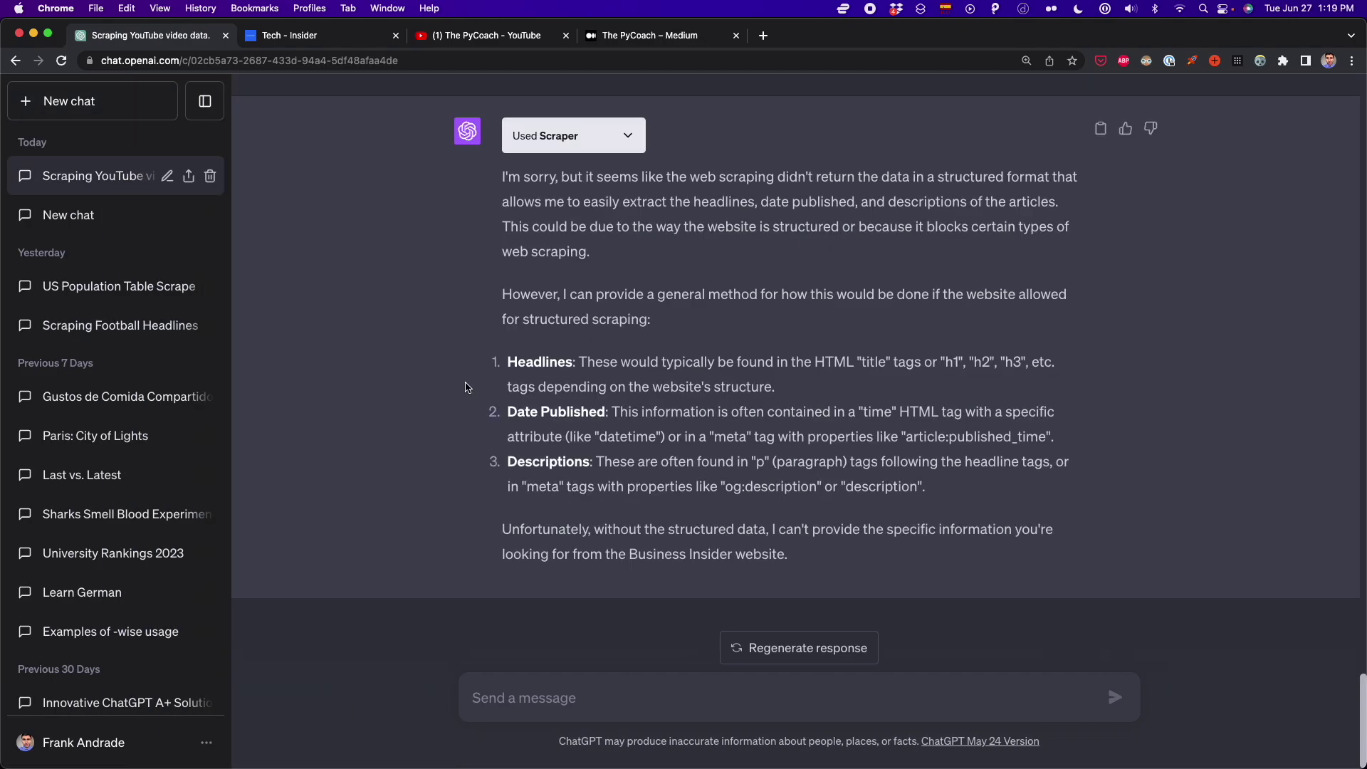
left_click(205, 101)
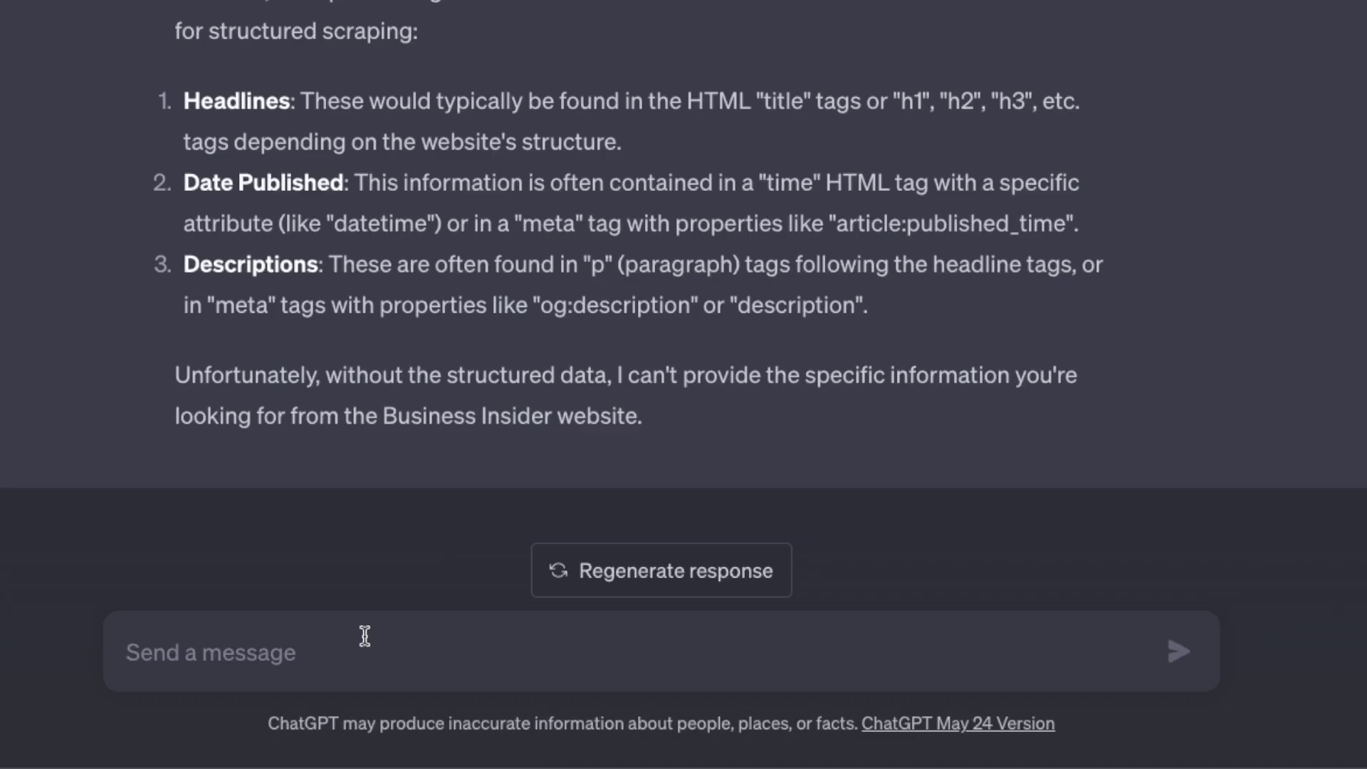
type("scrape the headlines, date published, \"published in\" text, and description from the articles listed on this website: https://thepycoach.com/")
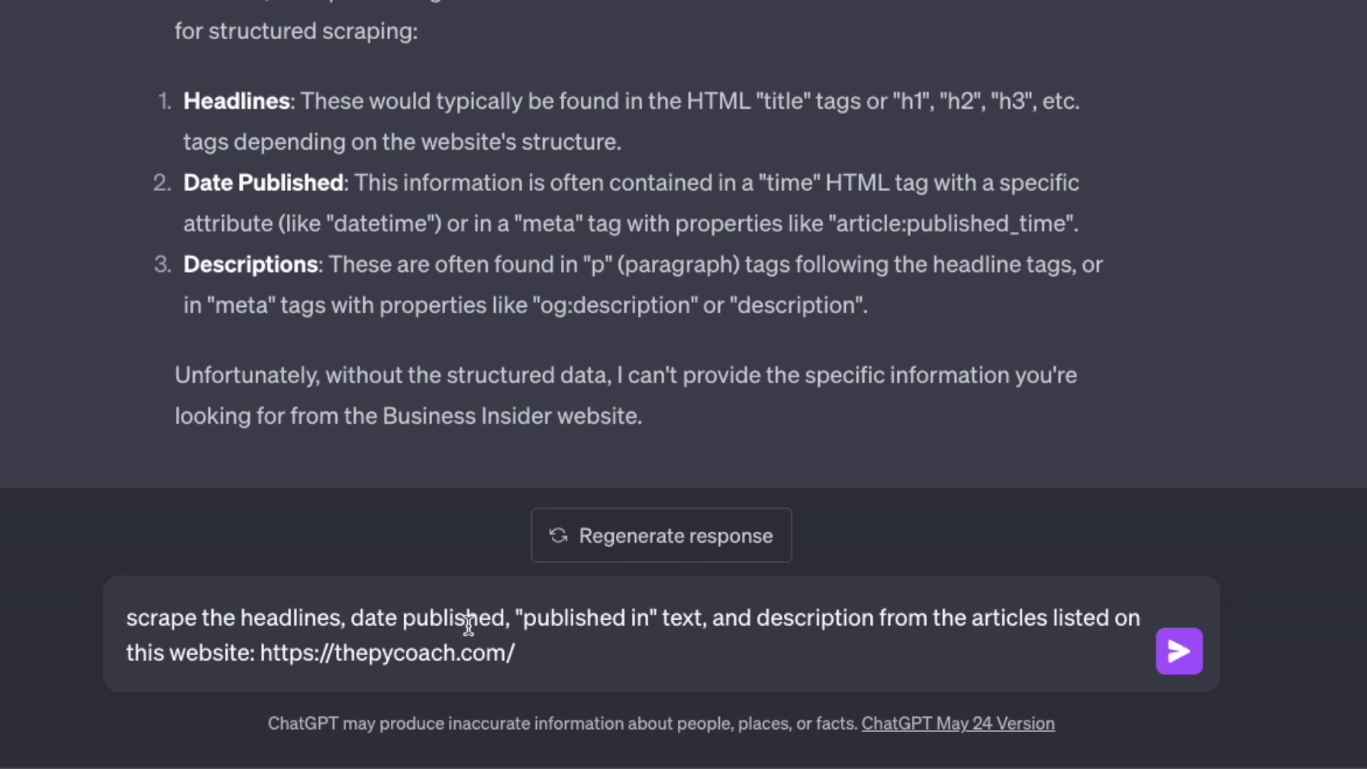
left_click_drag(515, 618, 702, 618)
Check the "Published in" text, dates, headlines and descriptions of the articles on The PyCoach Medium page, then return to the drafted prompt
left_click(627, 35)
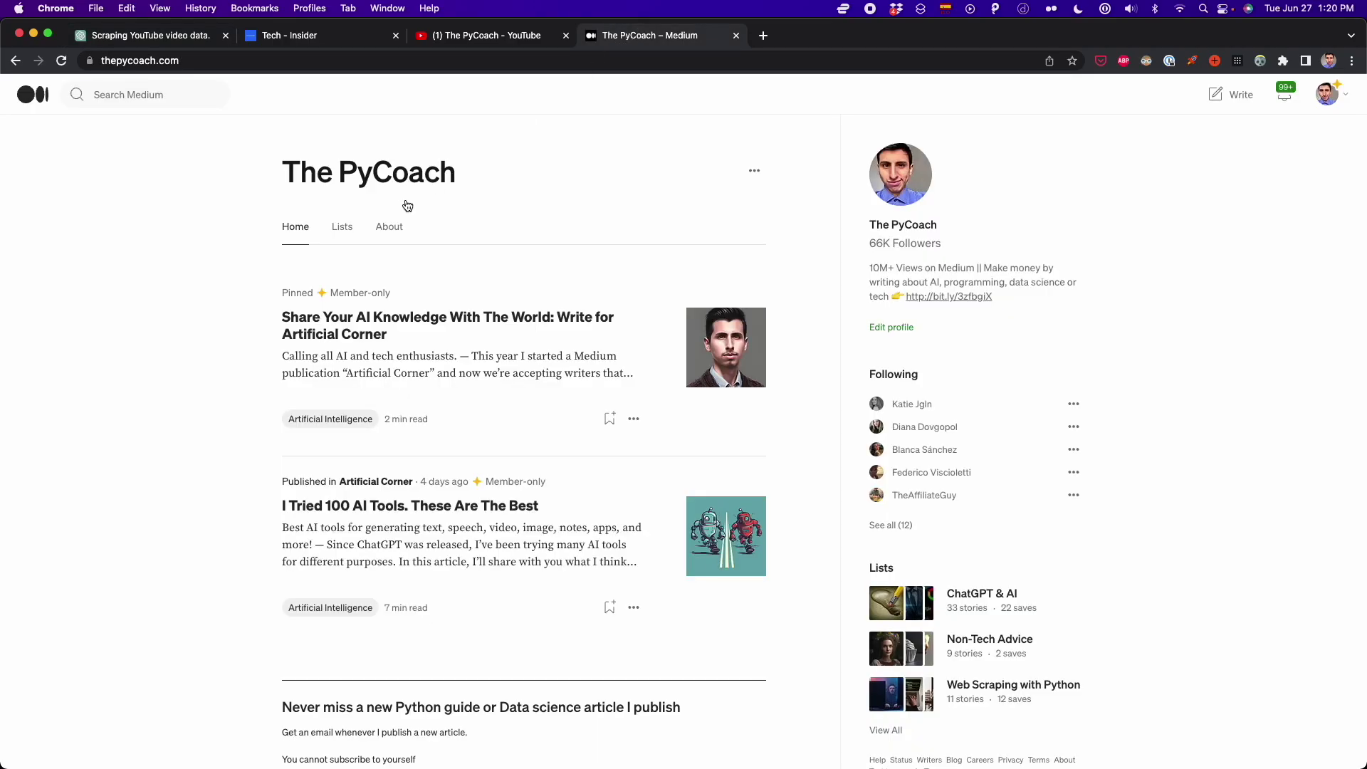
scroll(274, 327, "down", 3)
scroll(274, 327, "up", 3)
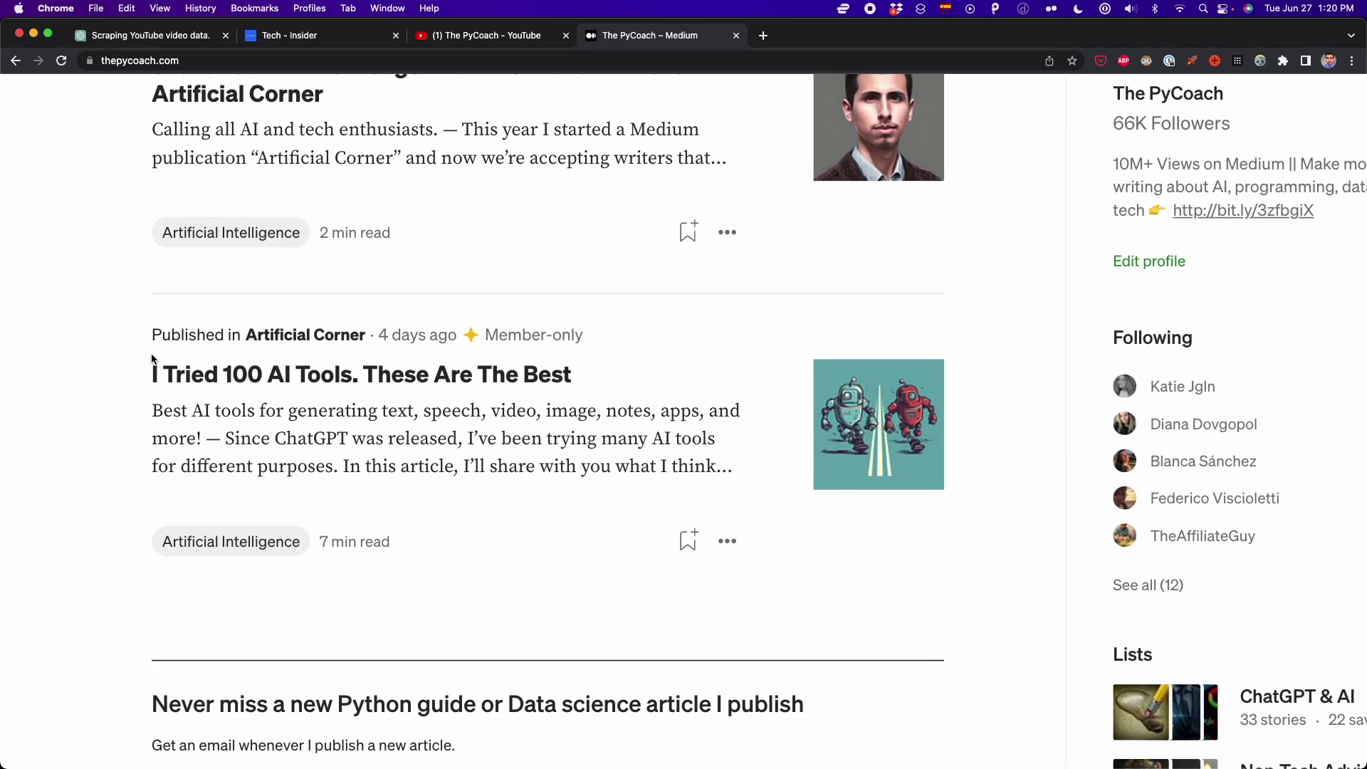
left_click_drag(125, 336, 674, 490)
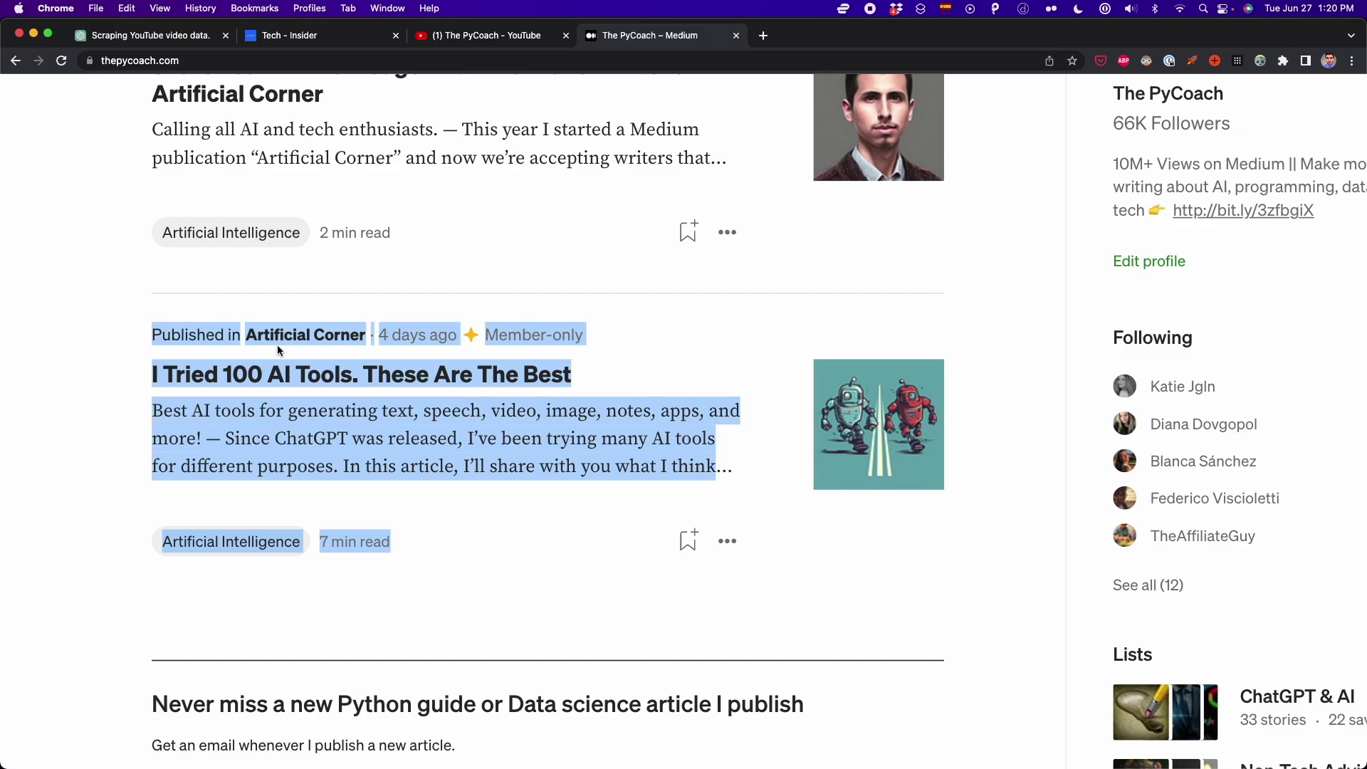
scroll(277, 344, "down", 11)
scroll(294, 286, "up", 2)
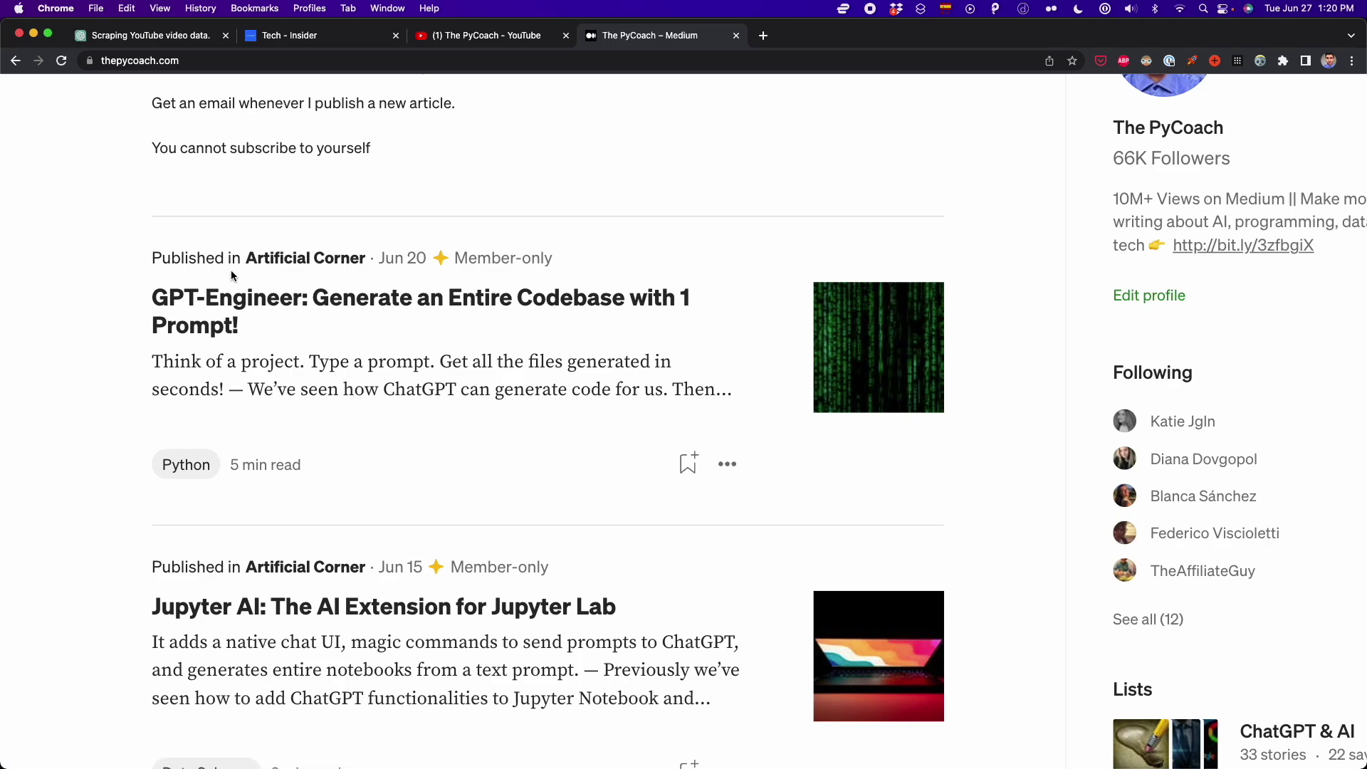
left_click(174, 36)
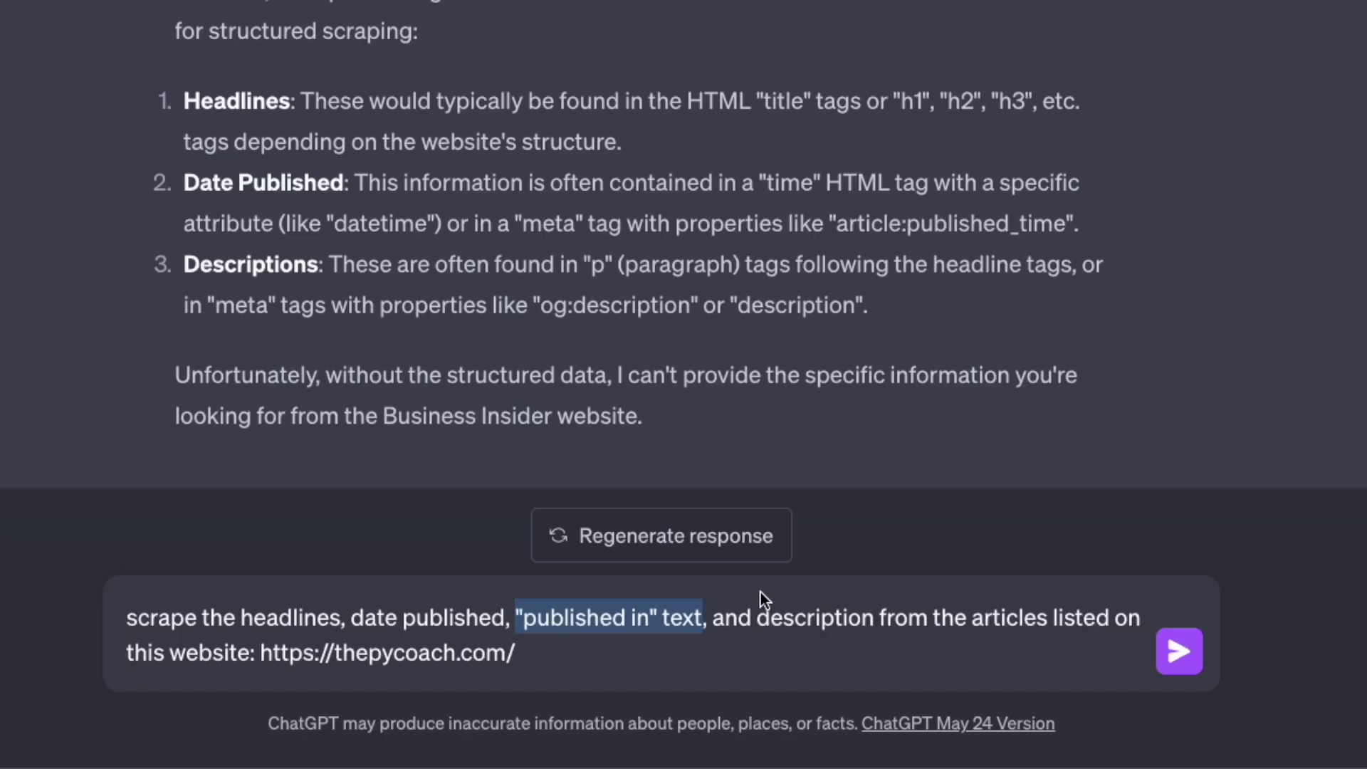
Highlight the requested fields in the drafted prompt for thepycoach.com to review them, then send the prompt
left_click(755, 676)
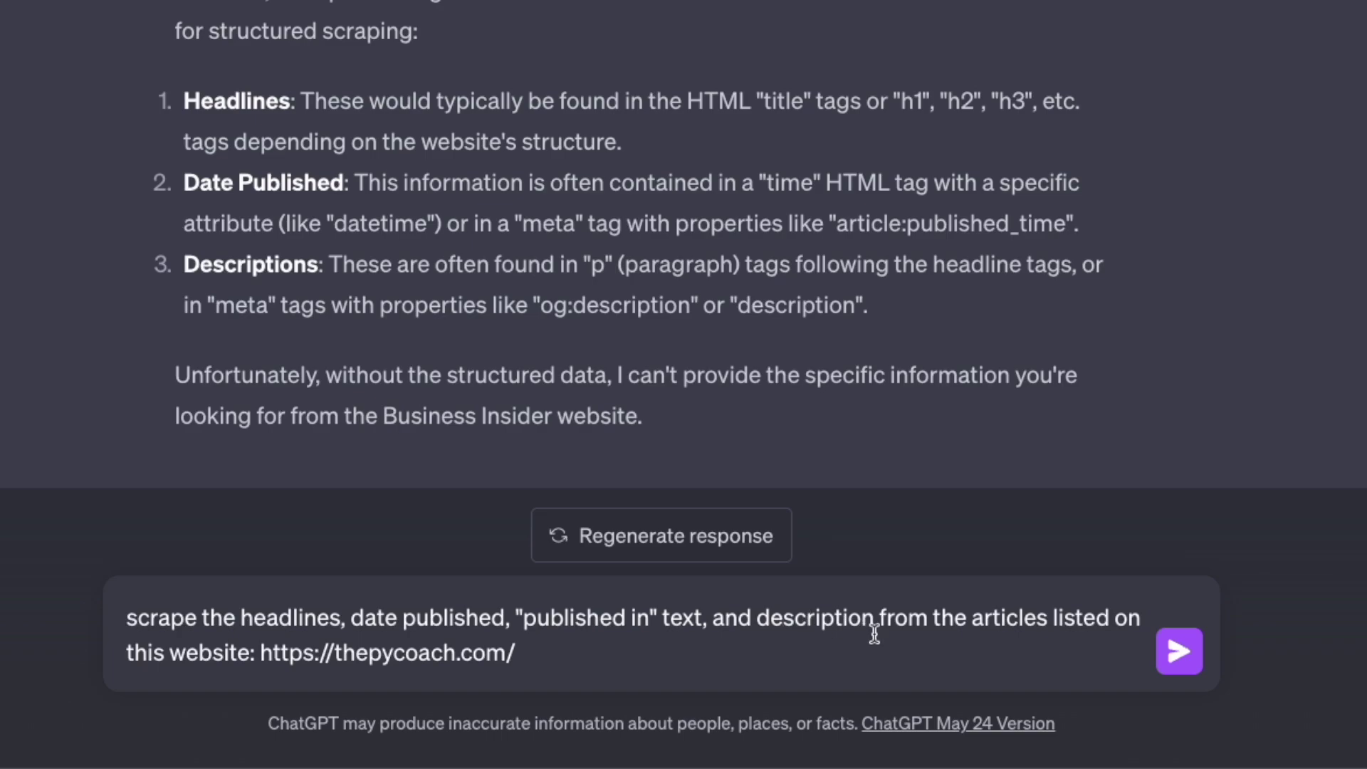
double_click(787, 619)
left_click_drag(787, 619, 29, 613)
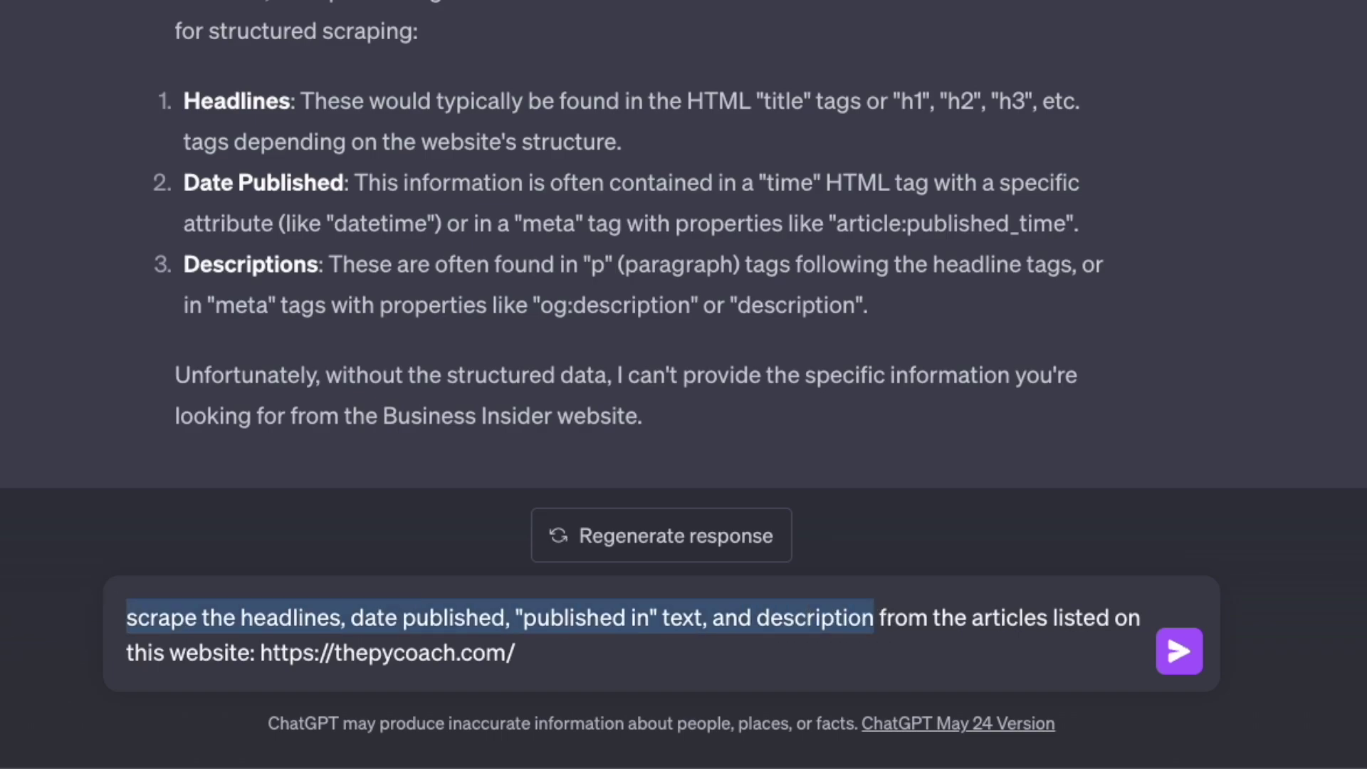
left_click(651, 665)
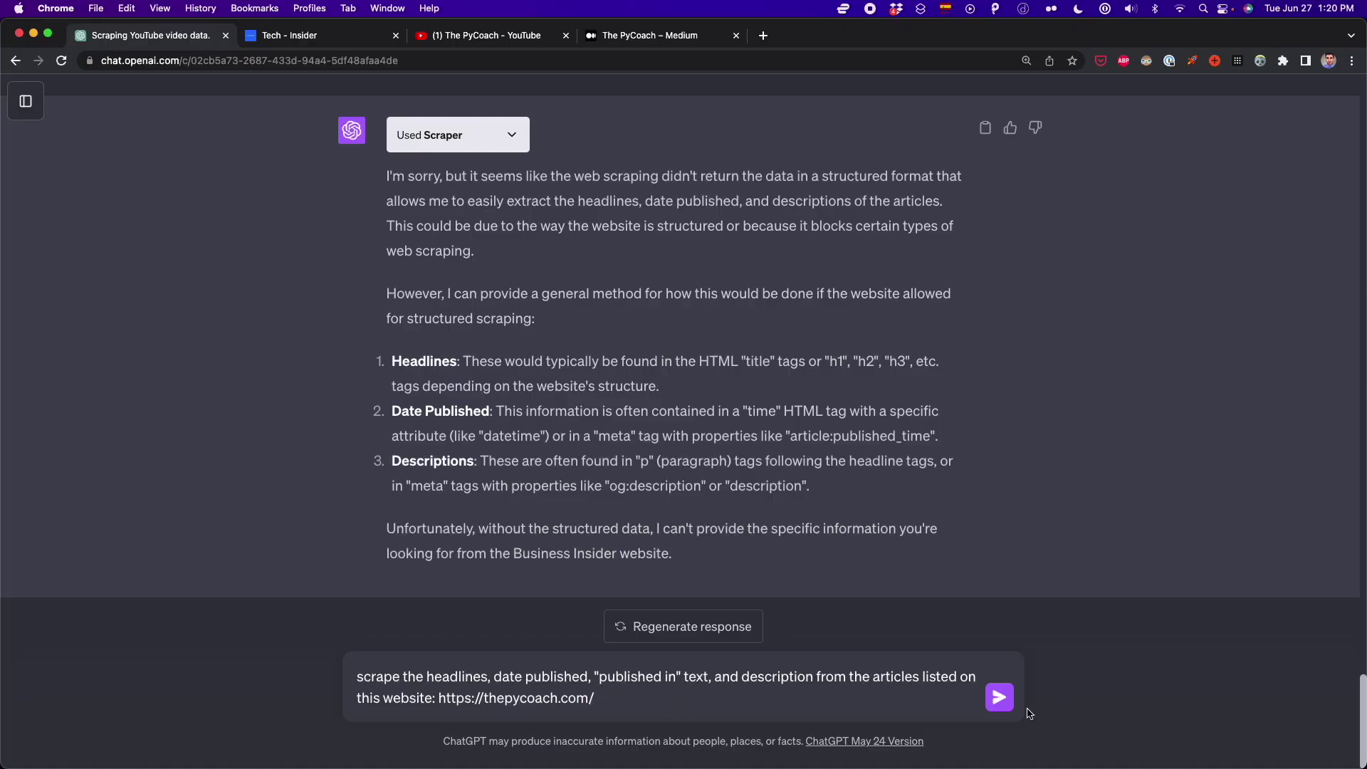
left_click(999, 699)
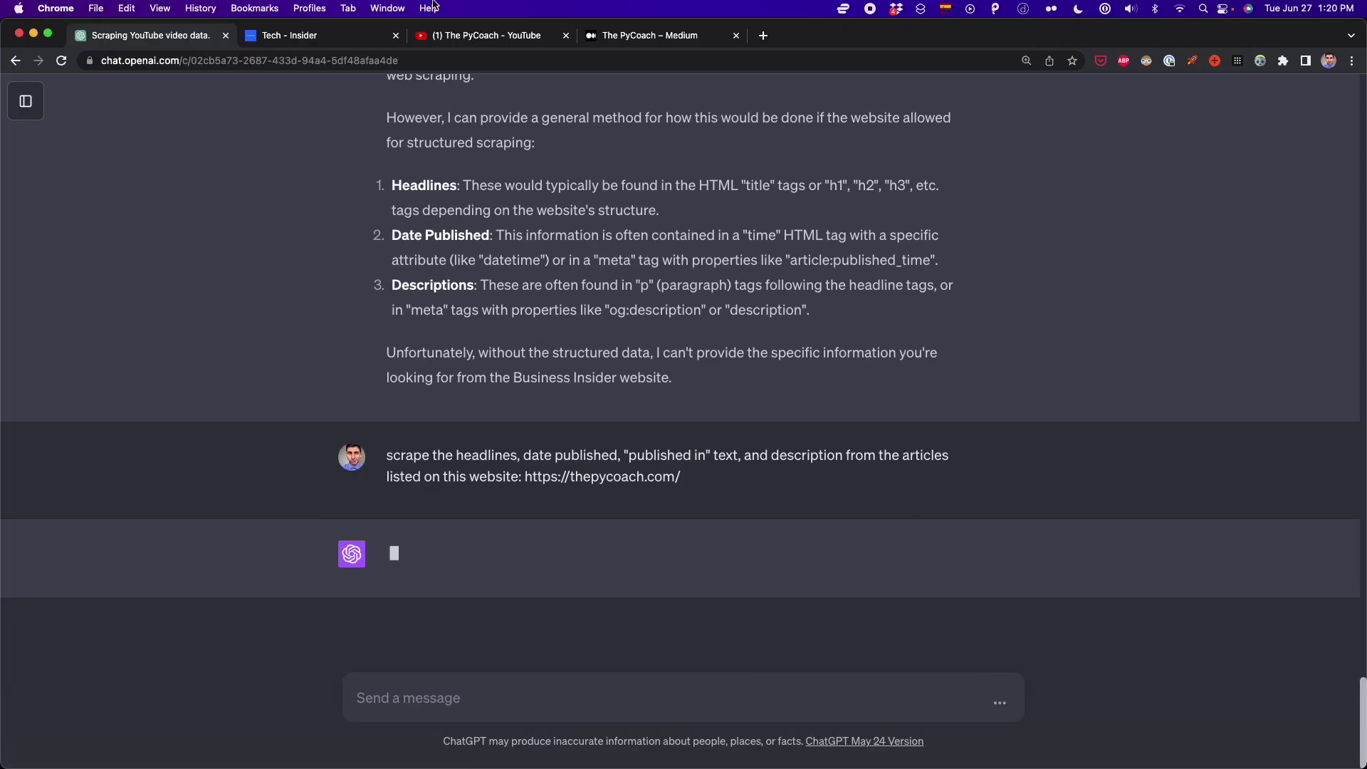
Zoom The PyCoach Medium page back out and look through its article list from the beginning
left_click(635, 41)
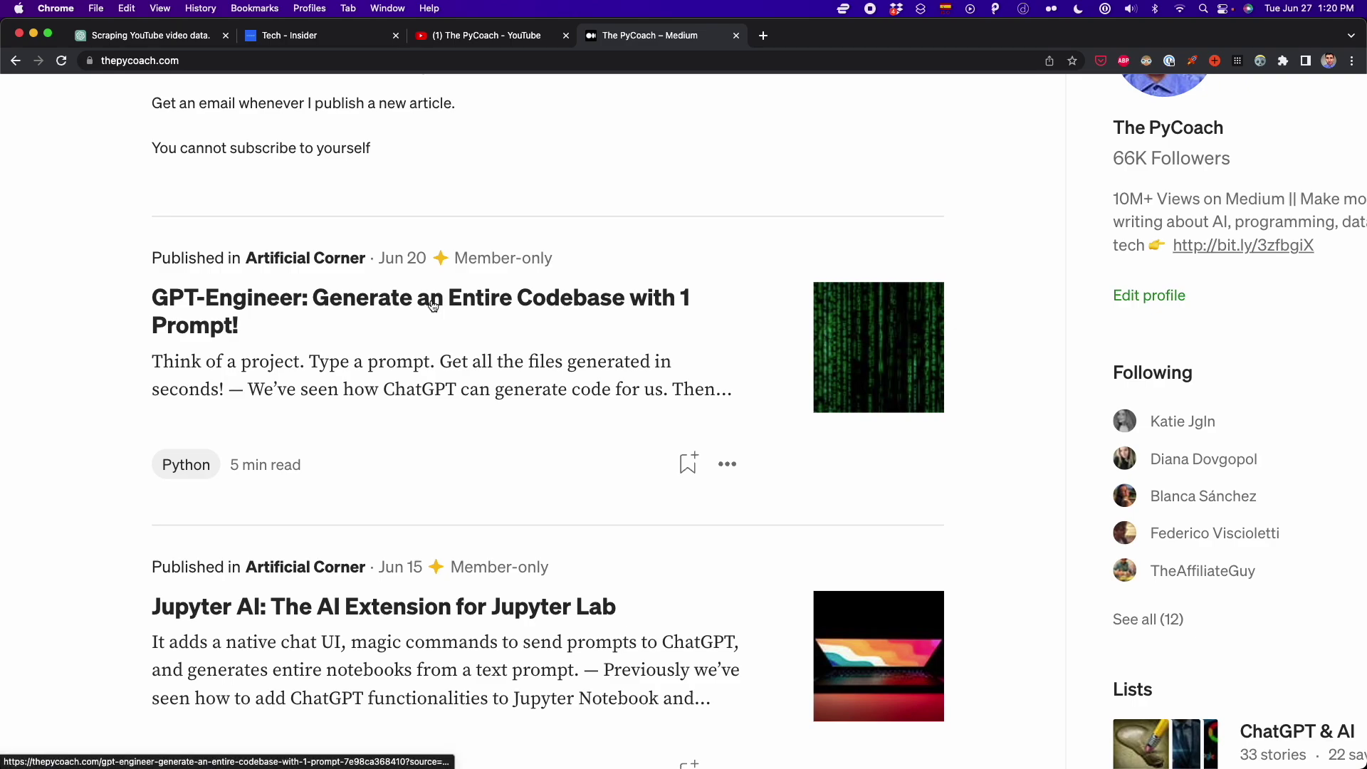
key("super+minus")
scroll(267, 424, "up", 10)
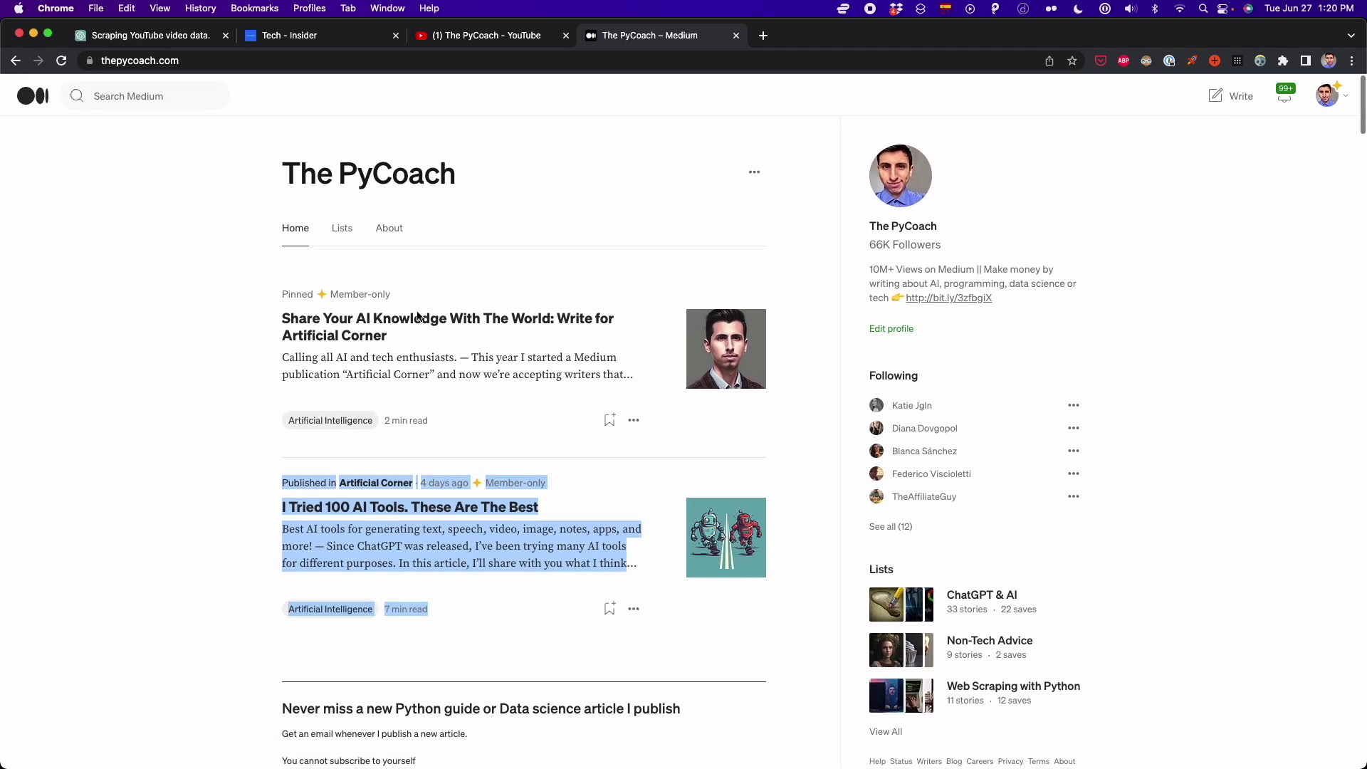
scroll(268, 424, "down", 12)
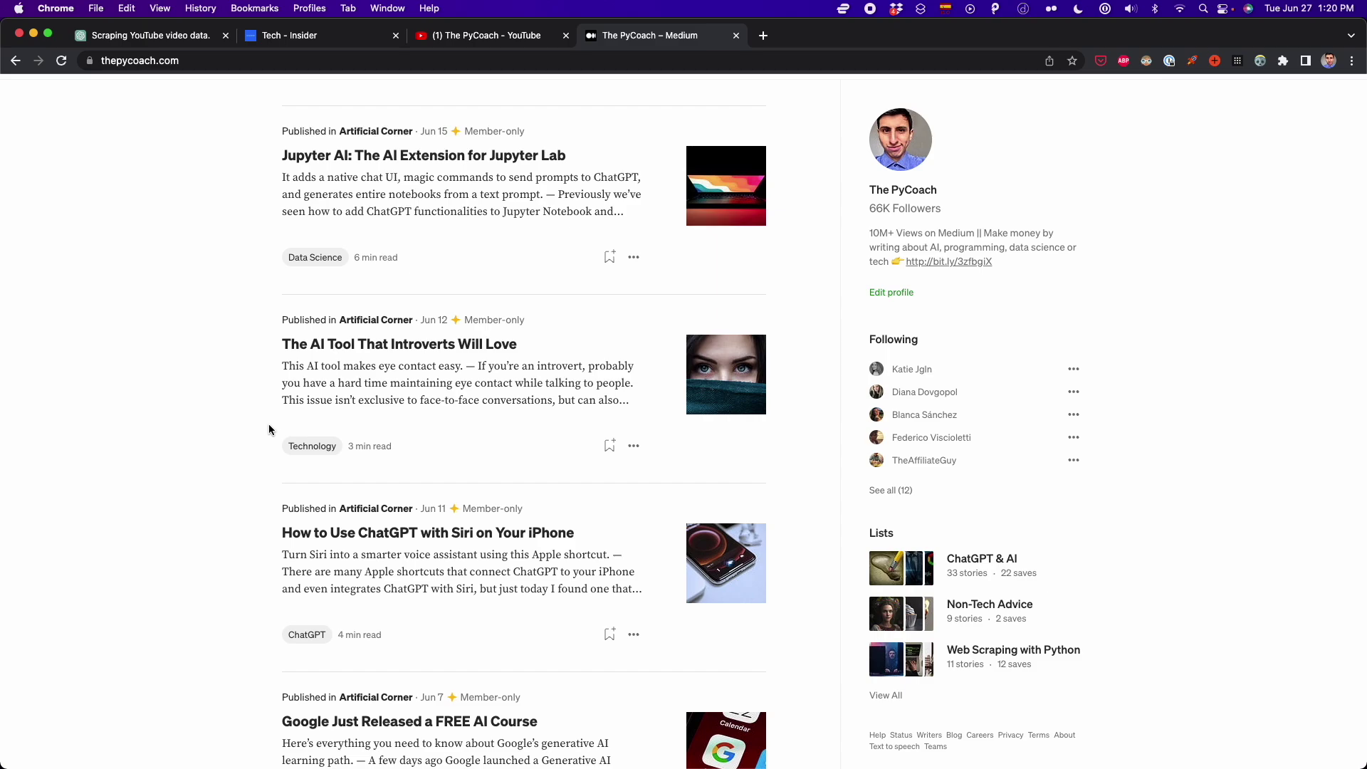
scroll(270, 428, "down", 20)
scroll(269, 428, "down", 2)
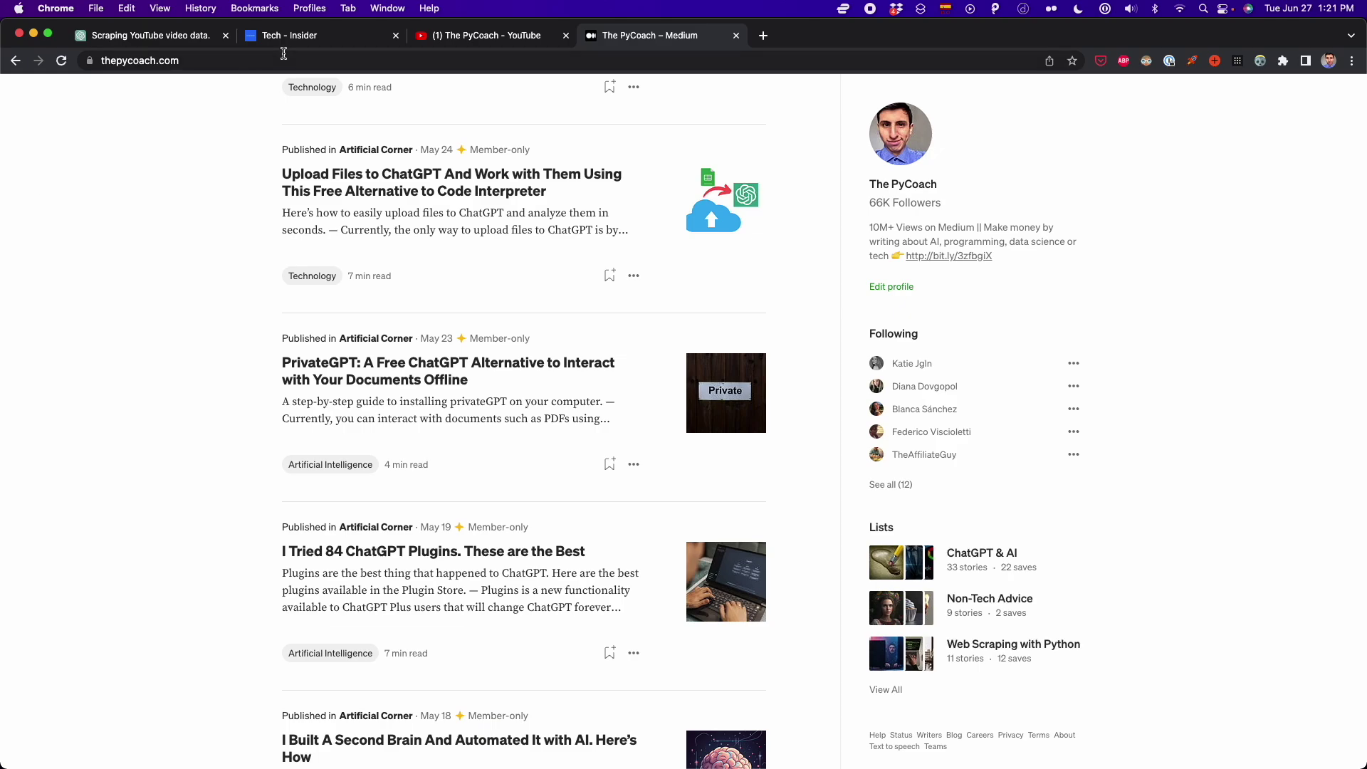
Return to the ChatGPT conversation and highlight the reply to the request to scroll thepycoach.com for at least 15 more items
left_click(204, 43)
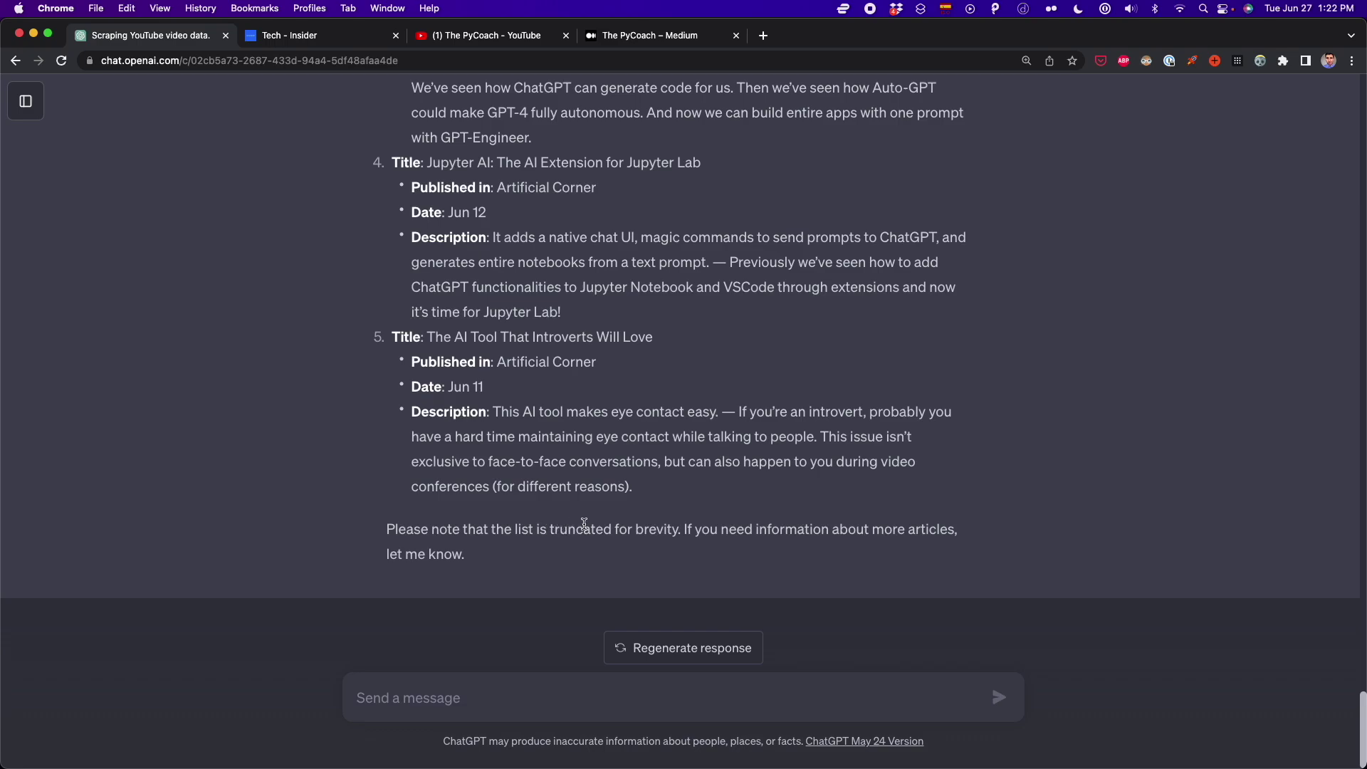
scroll(583, 524, "up", 10)
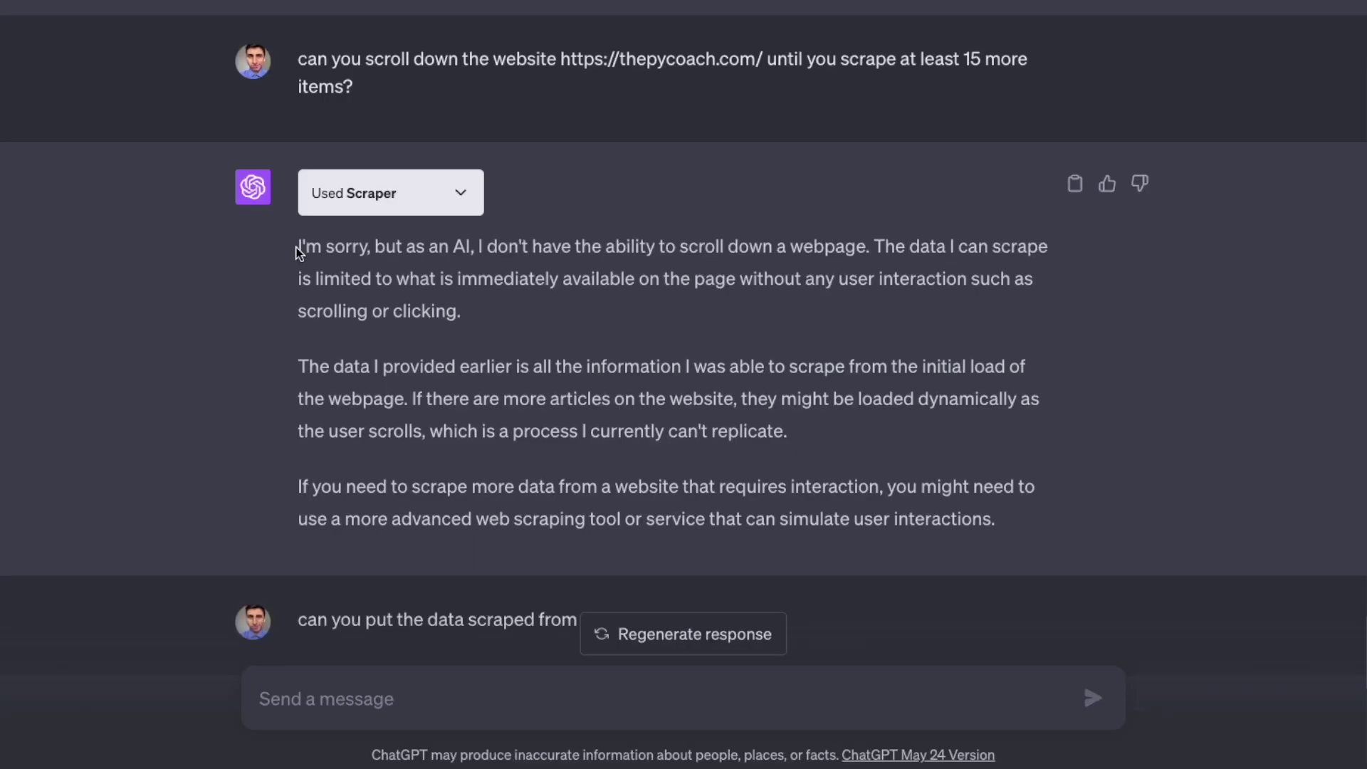
left_click_drag(298, 249, 477, 311)
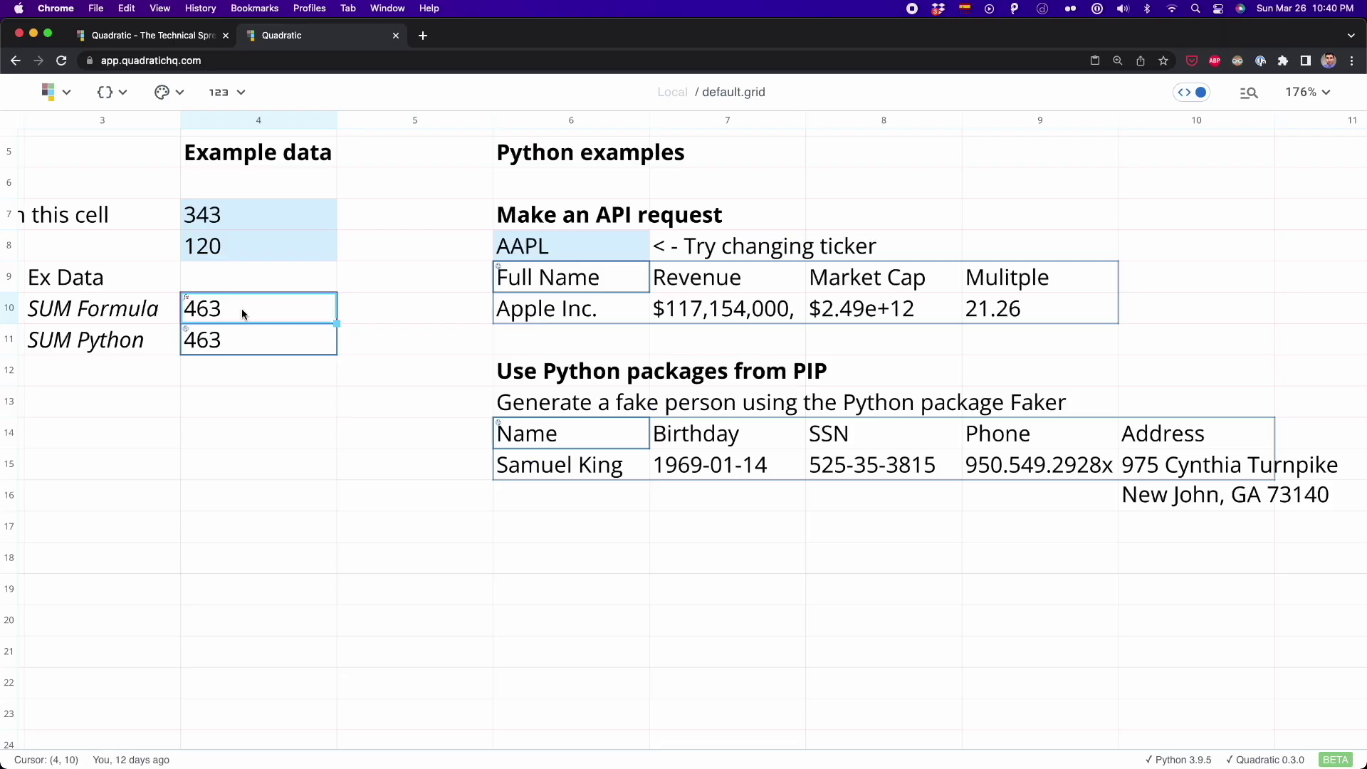
Switch to Quadratic and inspect the SUM Formula cell's formula and the Python Faker code behind the fake person's Name cell
double_click(240, 309)
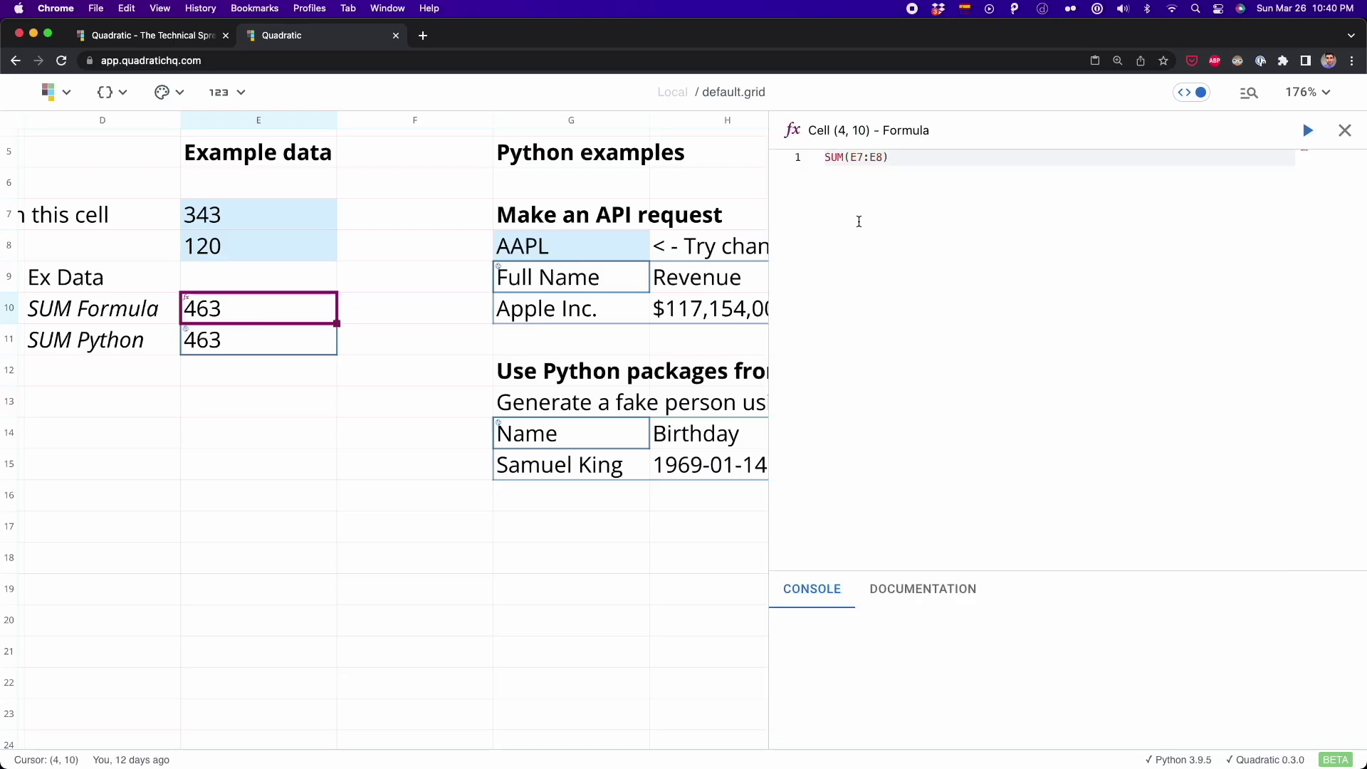
left_click_drag(883, 157, 826, 157)
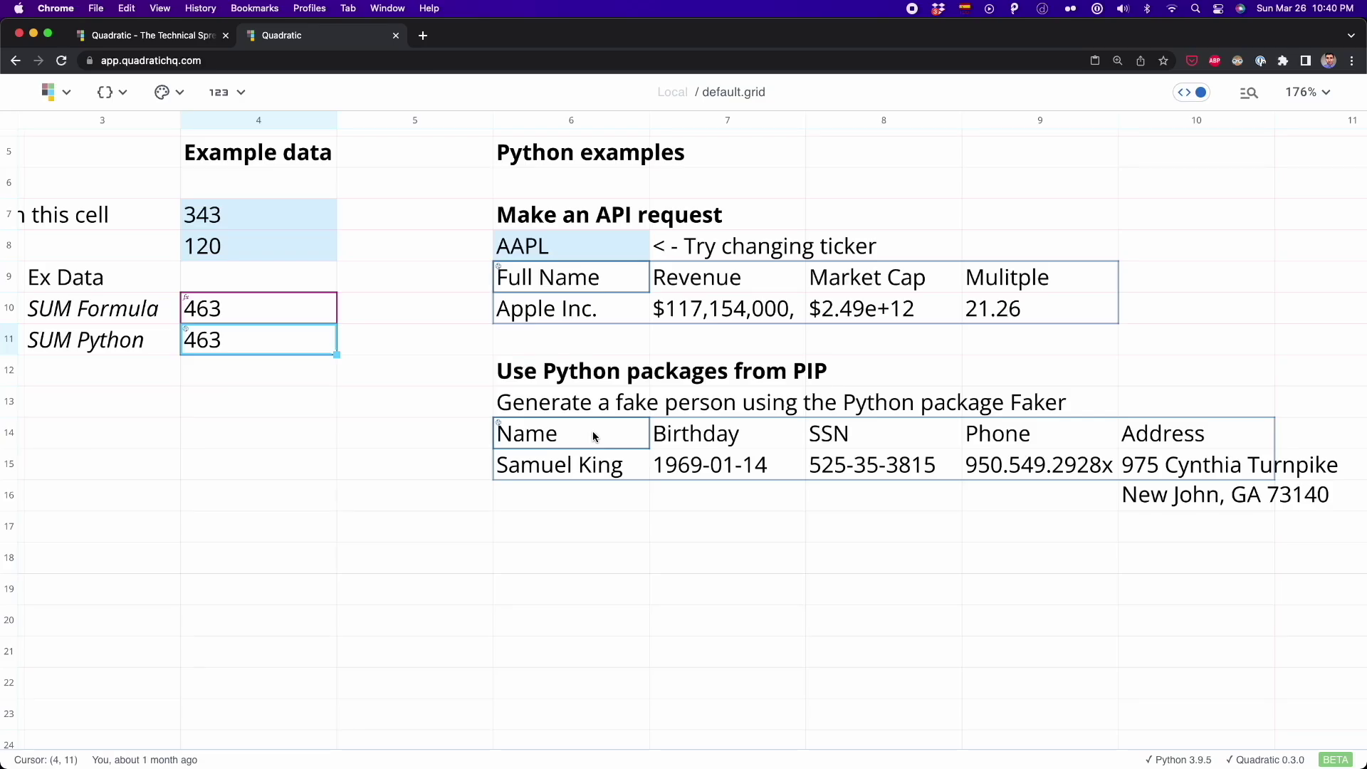
double_click(592, 430)
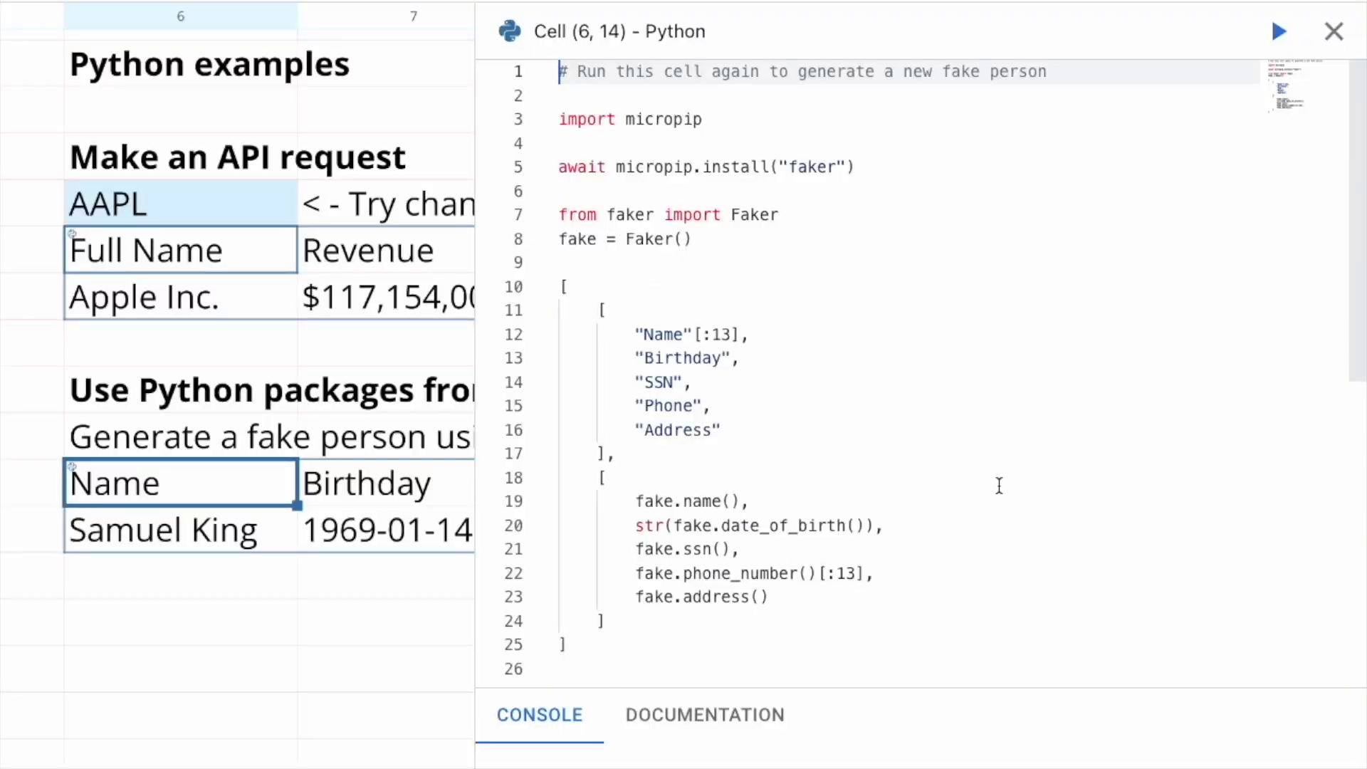
left_click_drag(855, 620, 556, 72)
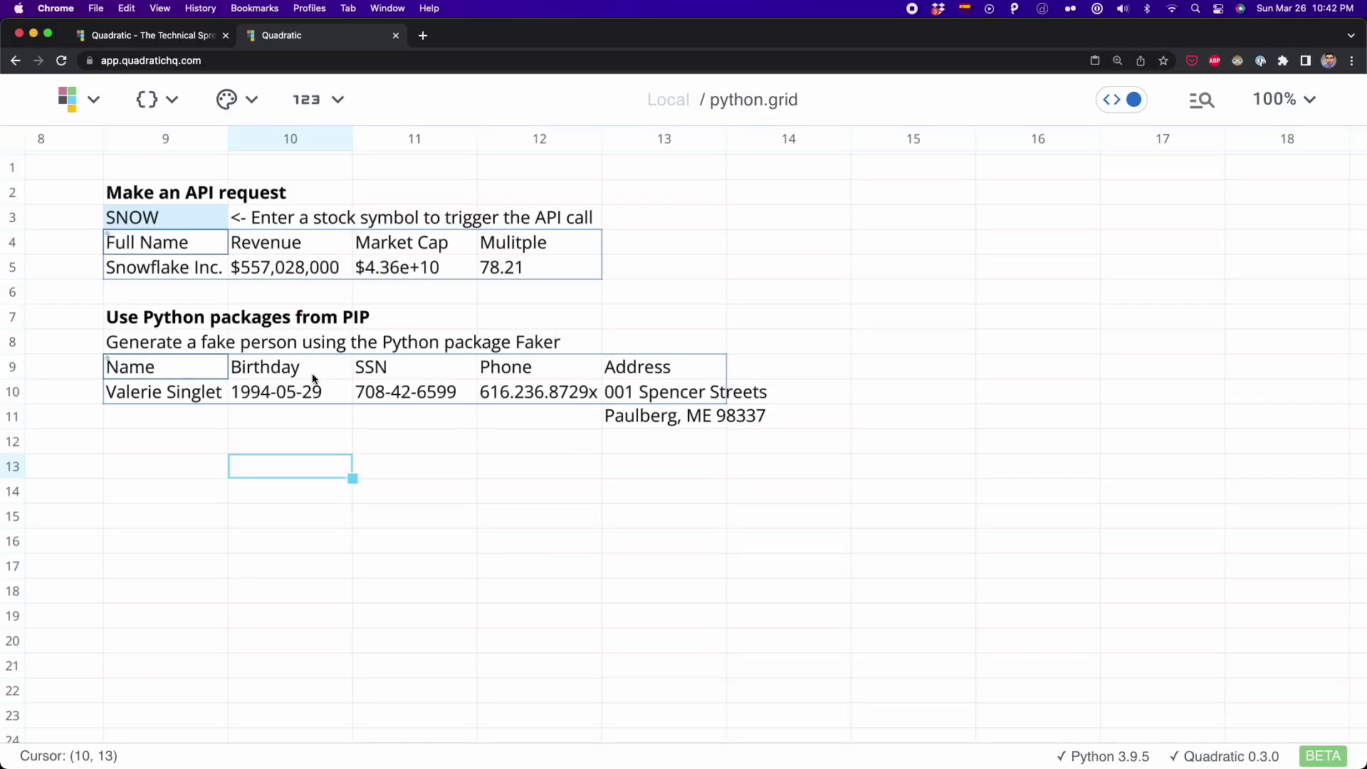
In python.grid, review the Python code behind the "Return a Pandas DataFrame" example and highlight the DataFrame's cells in the grid
double_click(314, 382)
scroll(733, 361, "up", 3)
left_click(809, 320)
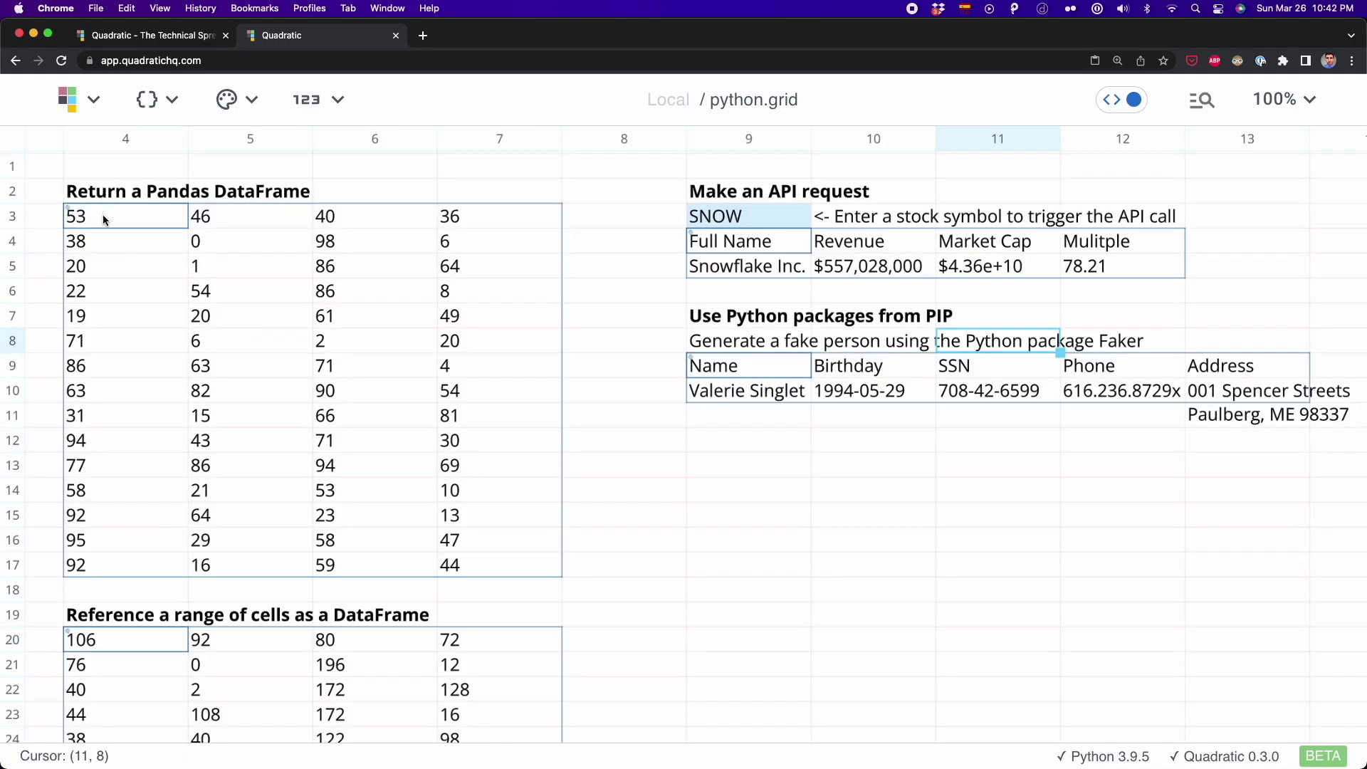
double_click(103, 215)
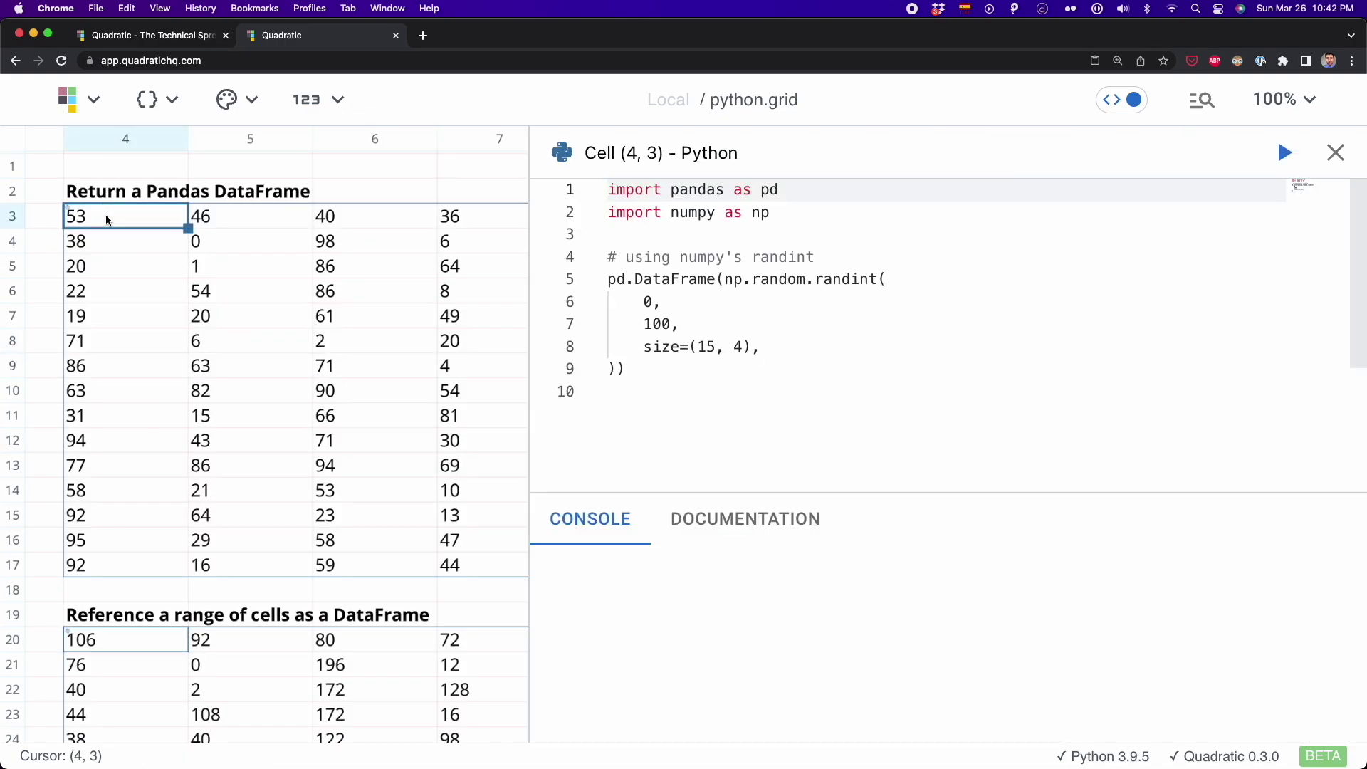
left_click_drag(669, 390, 586, 173)
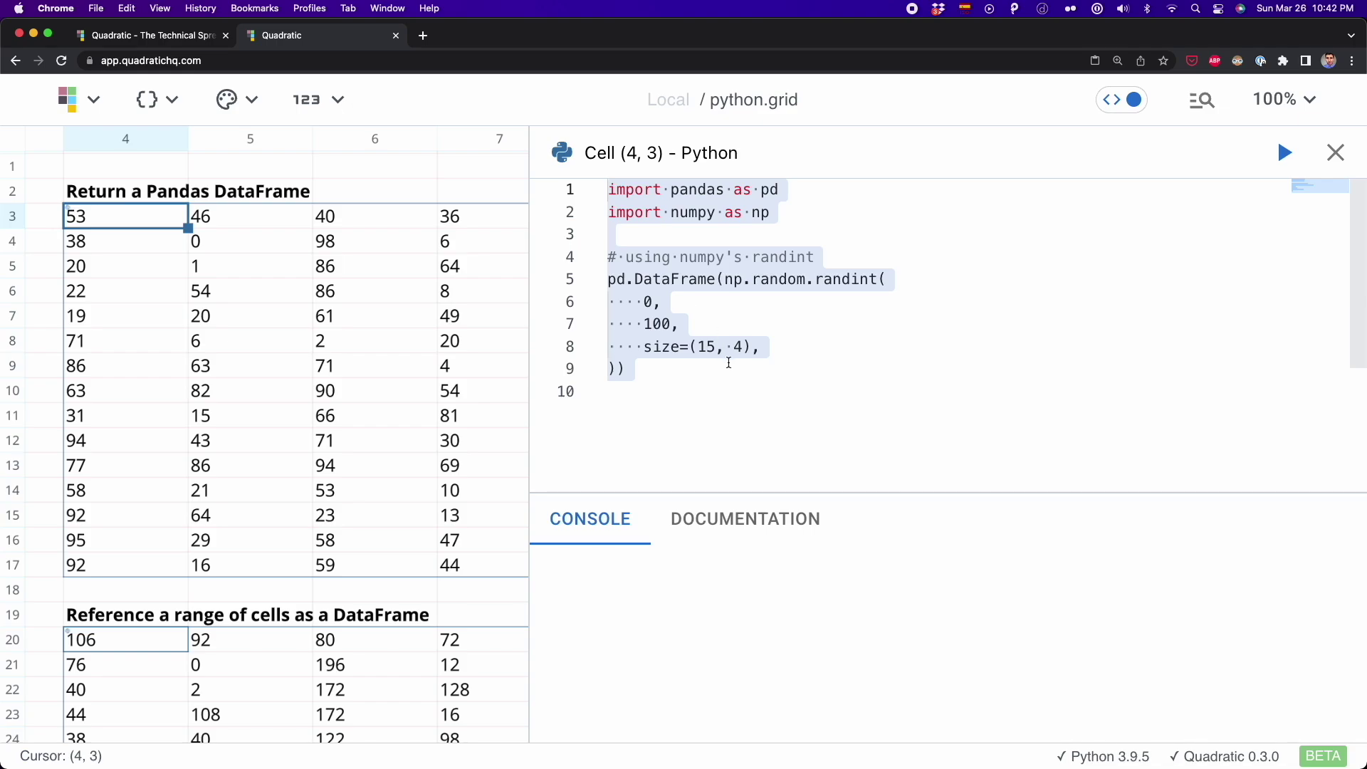
left_click(711, 393)
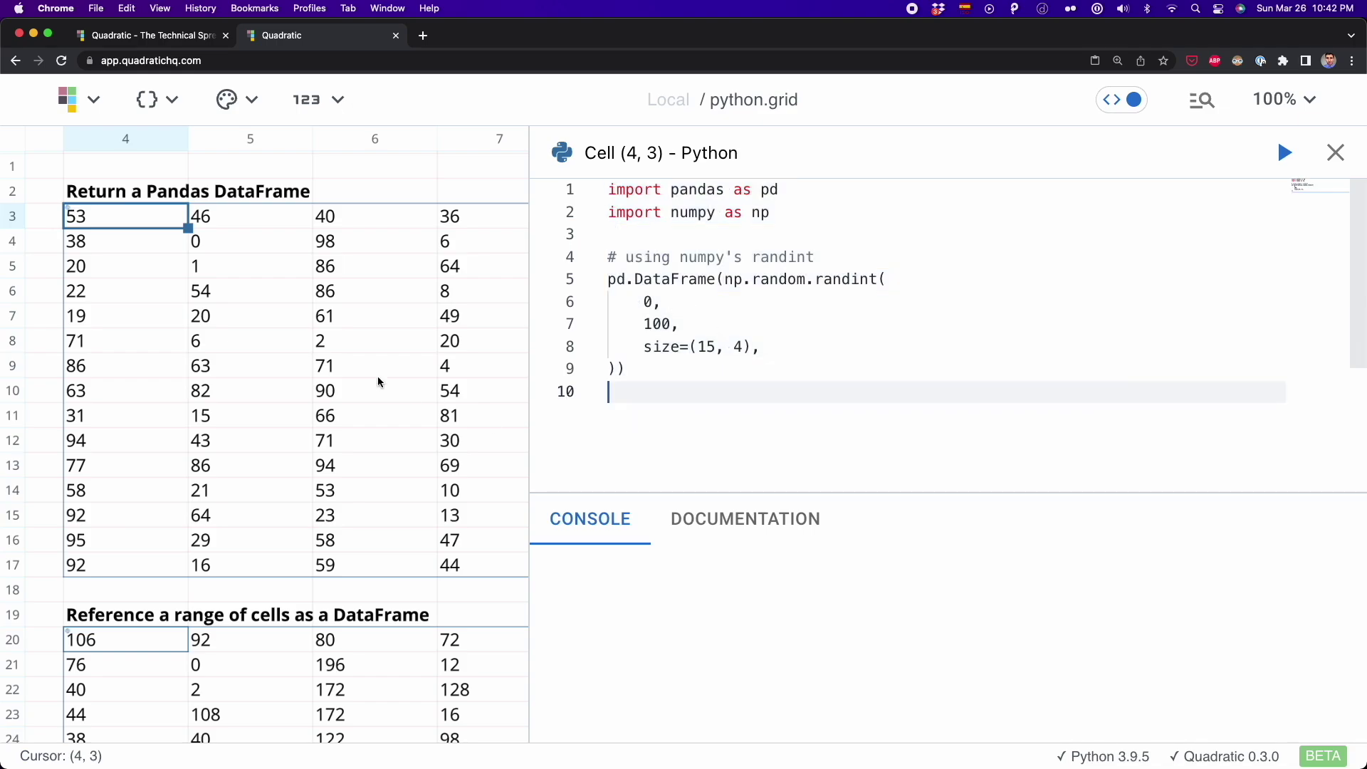
left_click(268, 311)
left_click_drag(146, 213, 382, 548)
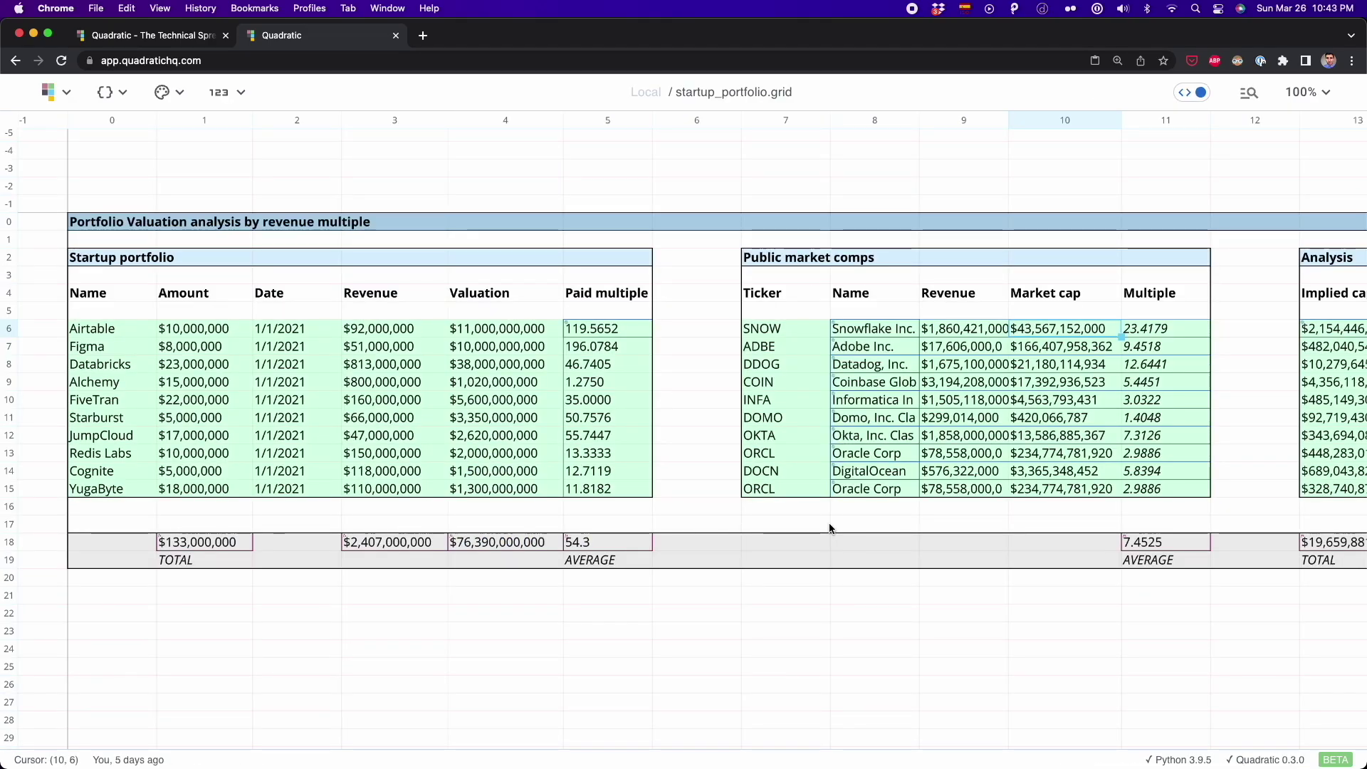
Look through startup_portfolio.grid, covering the startup portfolio, public market comps, analysis and portfolio summary tables
scroll(828, 528, "right", 10)
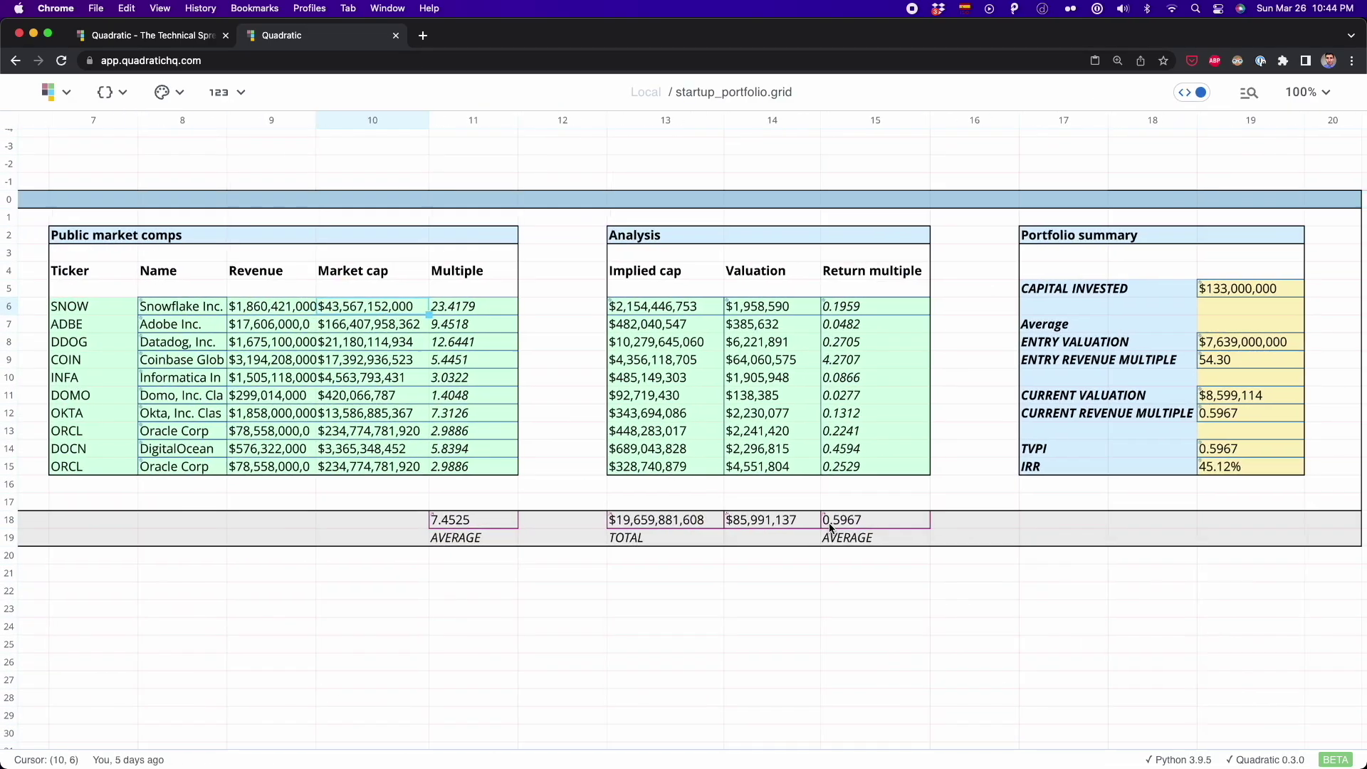
scroll(830, 528, "left", 15)
scroll(831, 527, "right", 20)
scroll(831, 528, "left", 10)
scroll(829, 523, "left", 5)
scroll(579, 238, "up", 5)
scroll(589, 234, "down", 5)
left_click(511, 356)
key("ctrl+0")
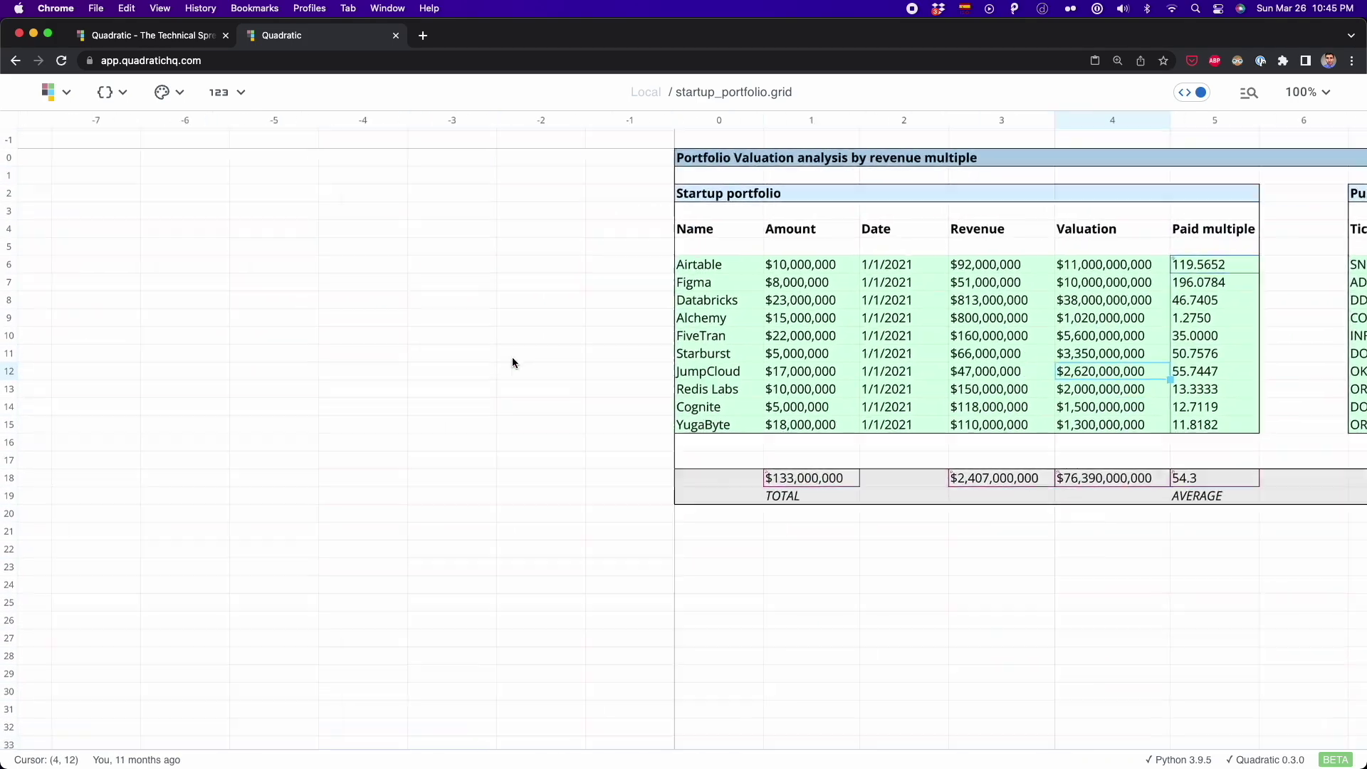
key("super+Tab")
left_click_drag(831, 467, 85, 206)
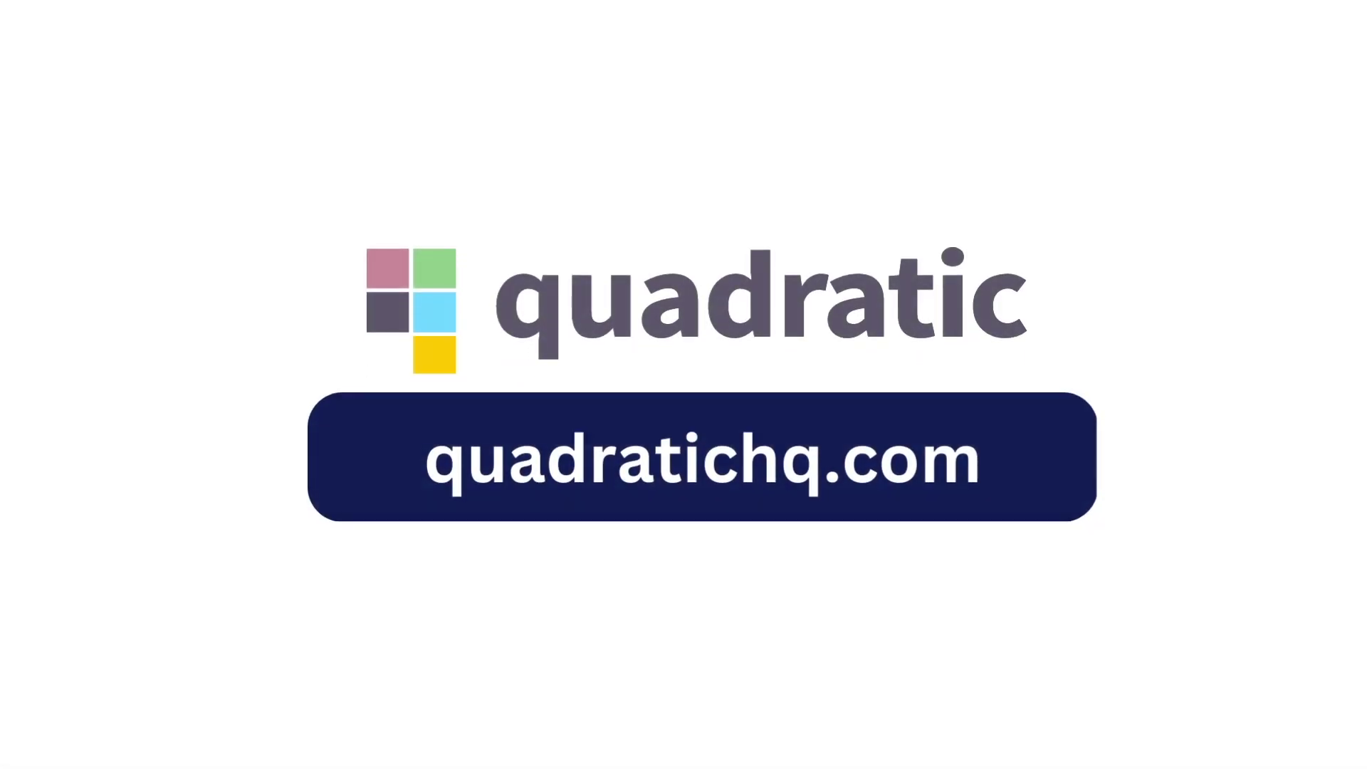